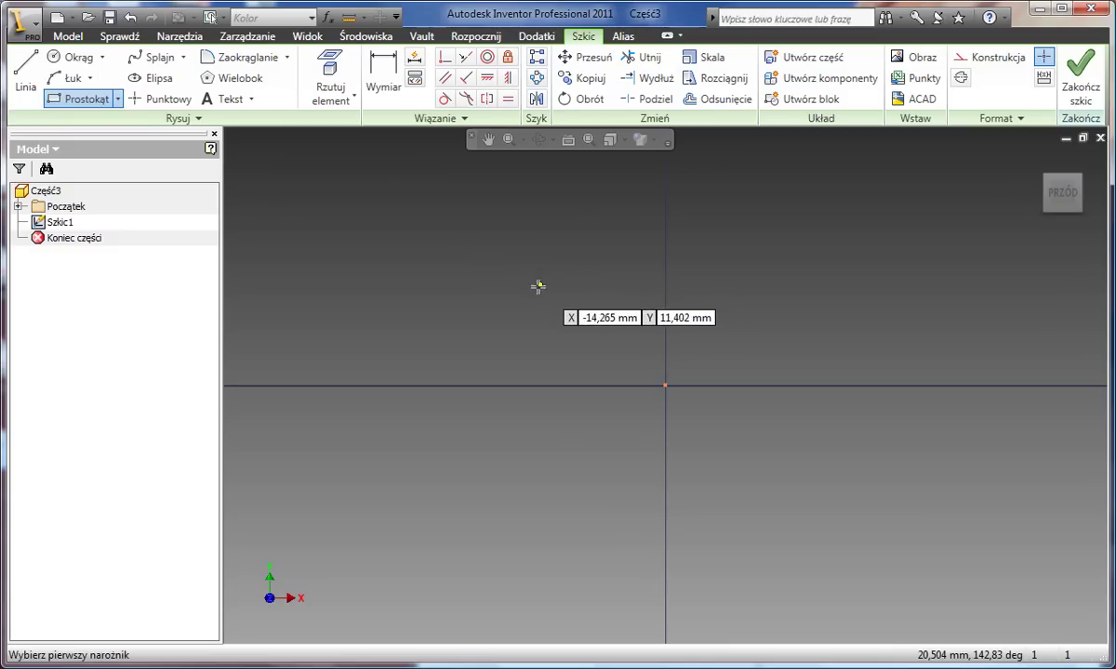
key("Tab")
key("Tab")
key("Tab")
key("Tab")
key("Tab")
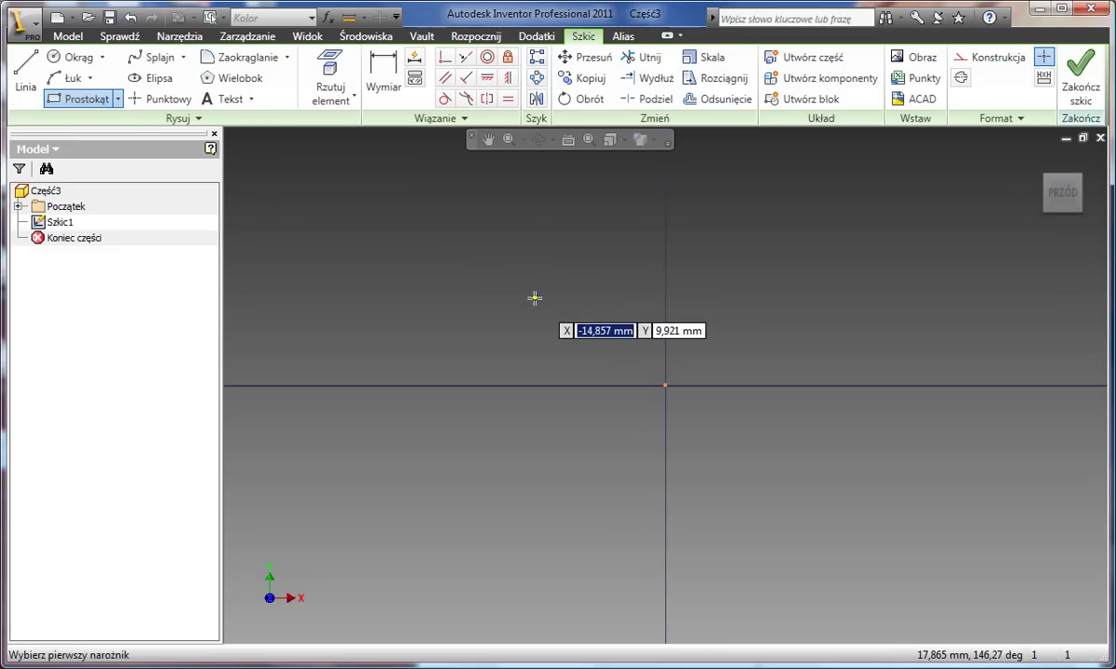
key("Tab")
key("Tab")
- Draw a 260 by 80 mm rectangle with its first corner on the origin and finish the sketch
left_click(663, 386)
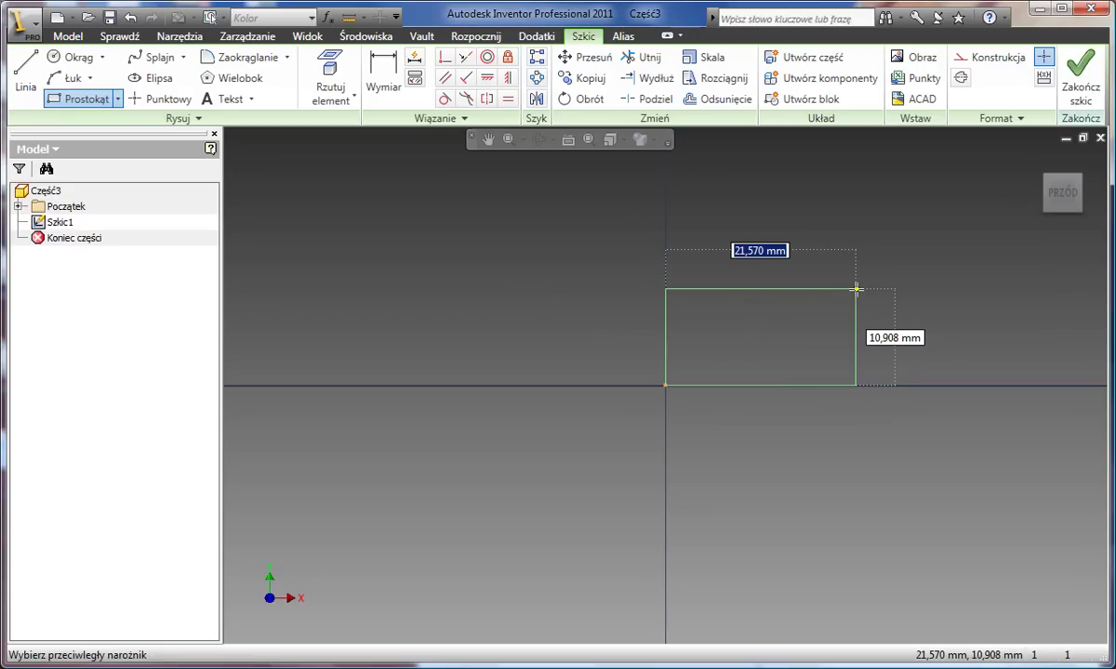
type("260")
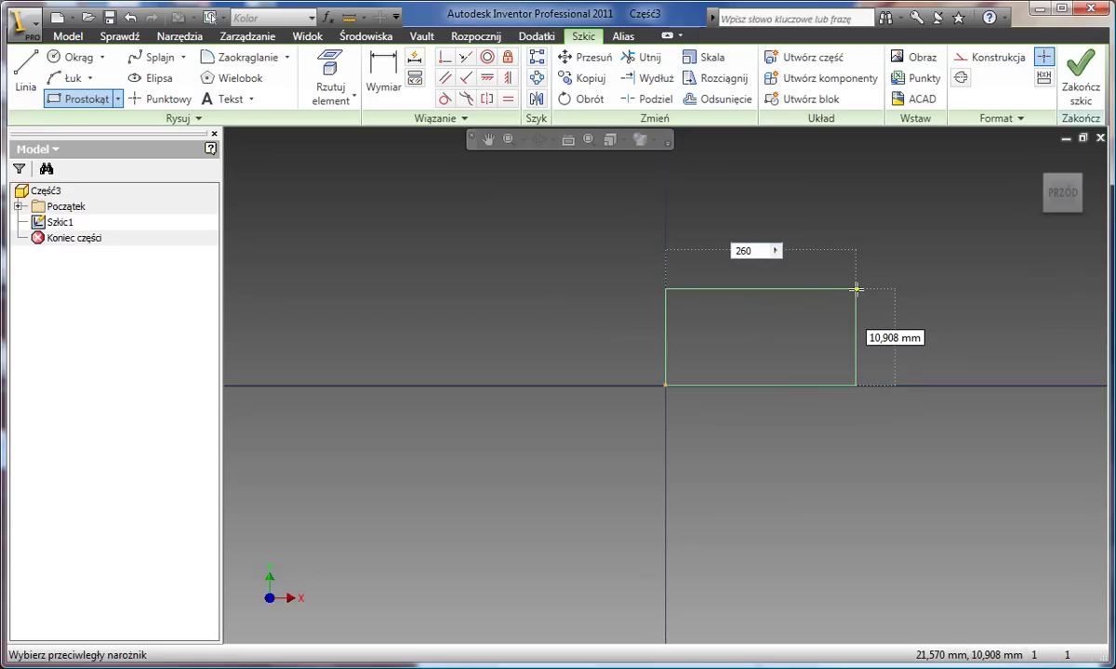
key("Tab")
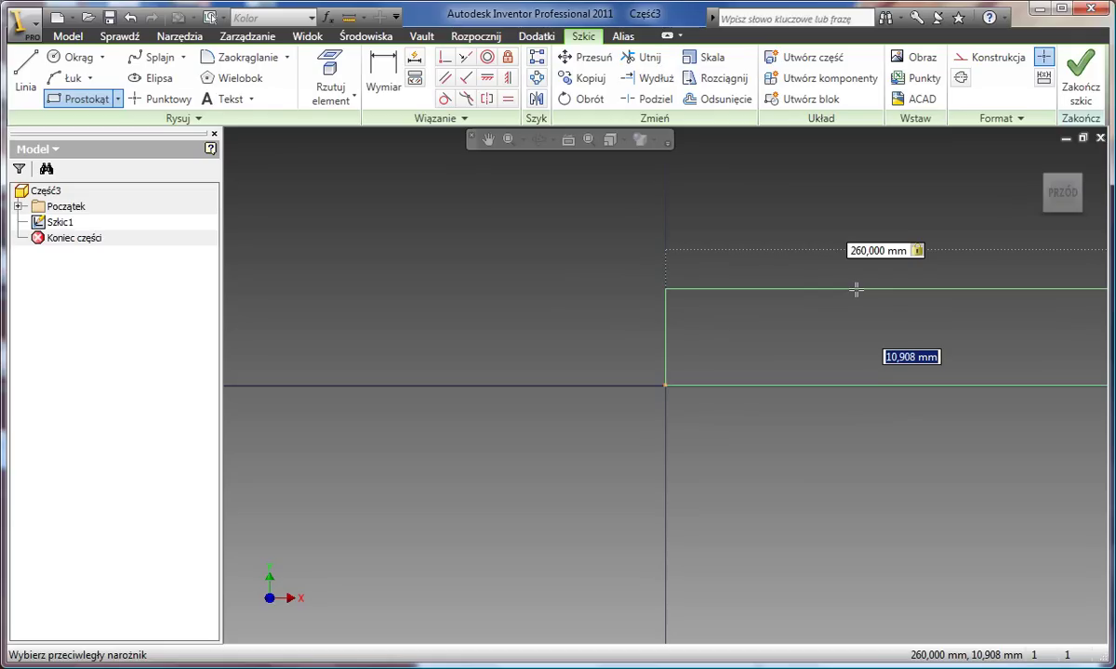
type("40")
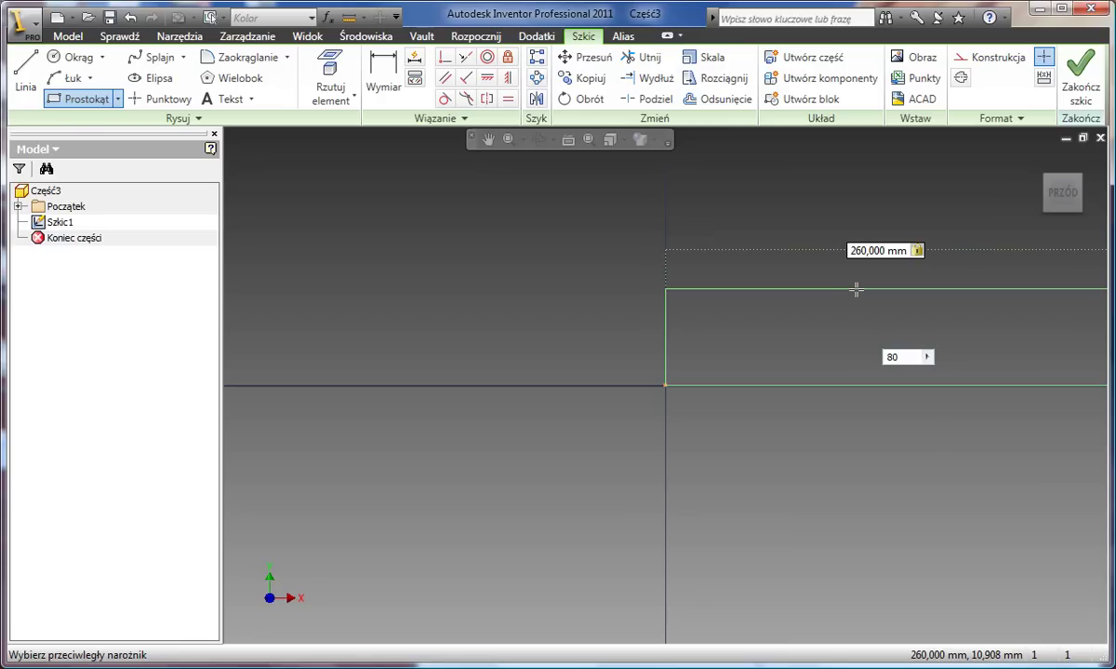
key("Return")
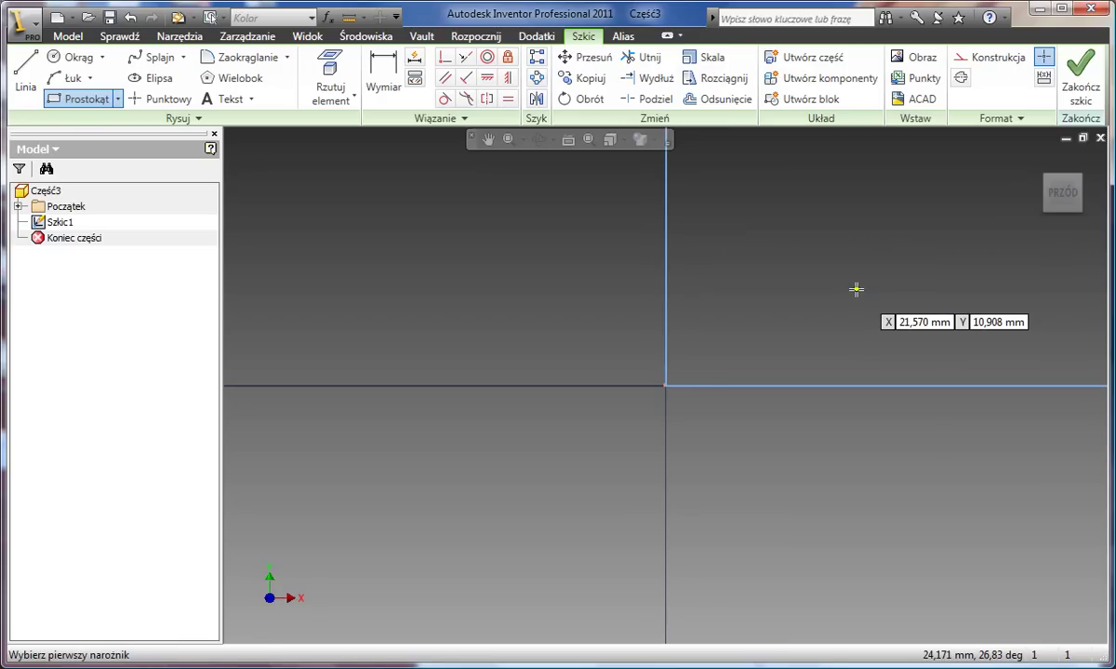
key("Home")
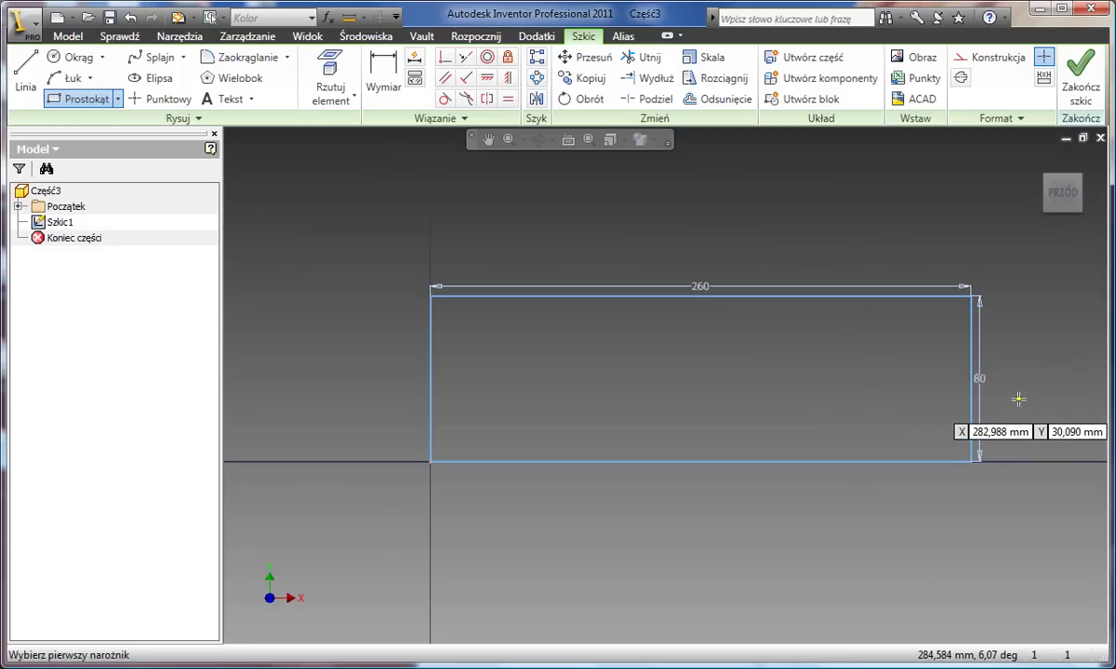
key("Escape")
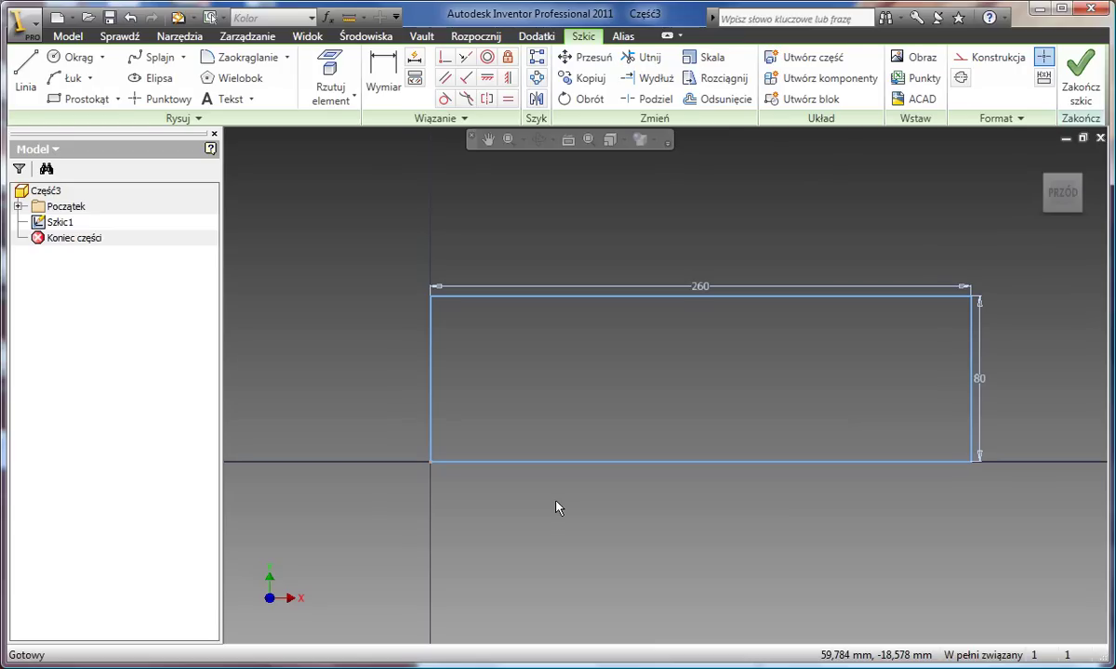
right_click(860, 213)
left_click(939, 252)
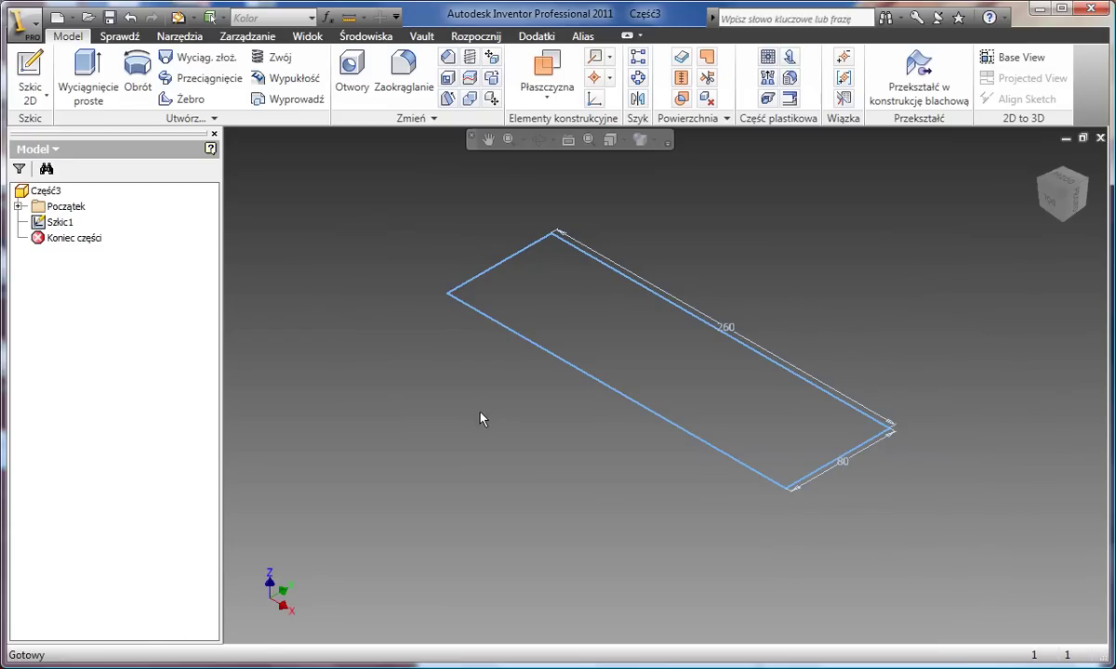
- Revolve the rectangle a full turn (Pełny) about its long edge lying on the X axis to make a solid cylinder
left_click(649, 421)
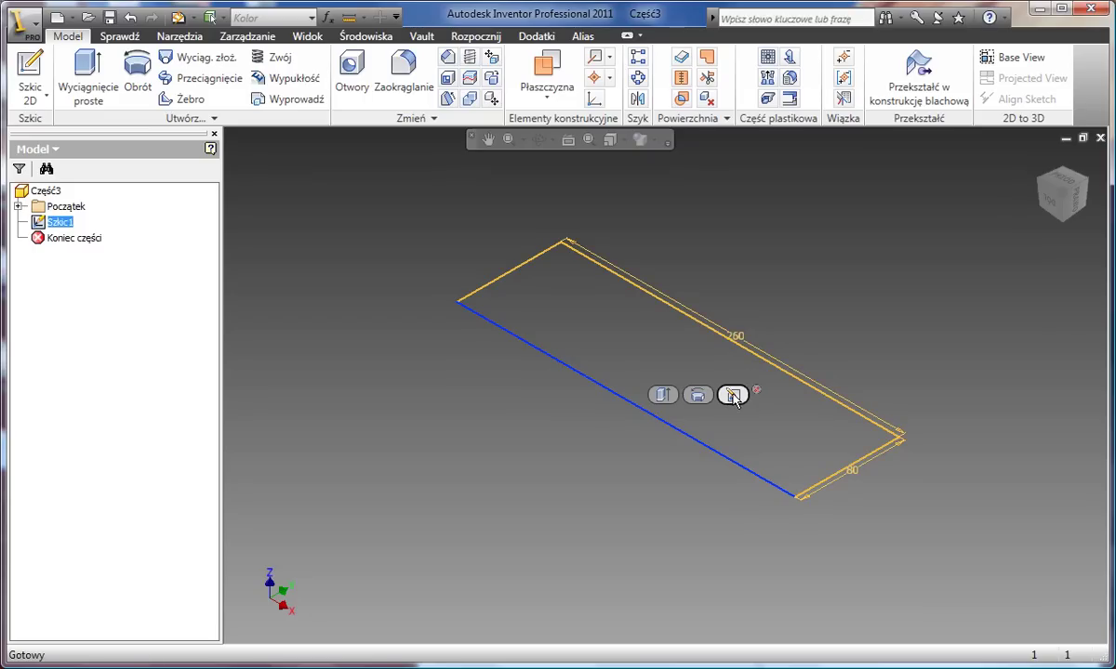
left_click(697, 396)
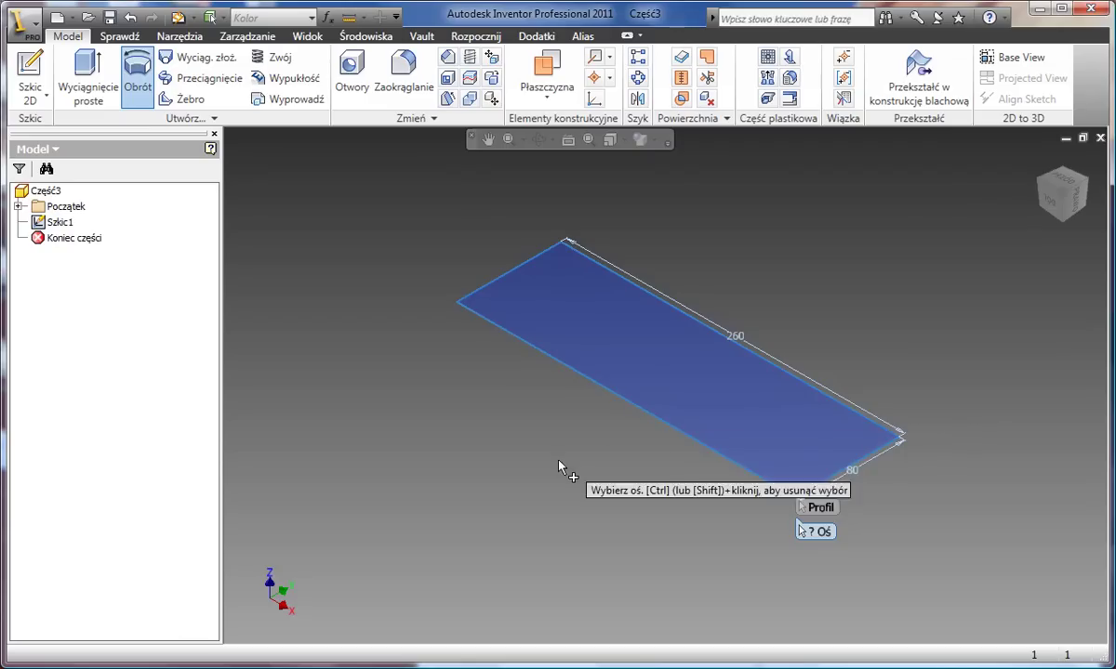
left_click(647, 418)
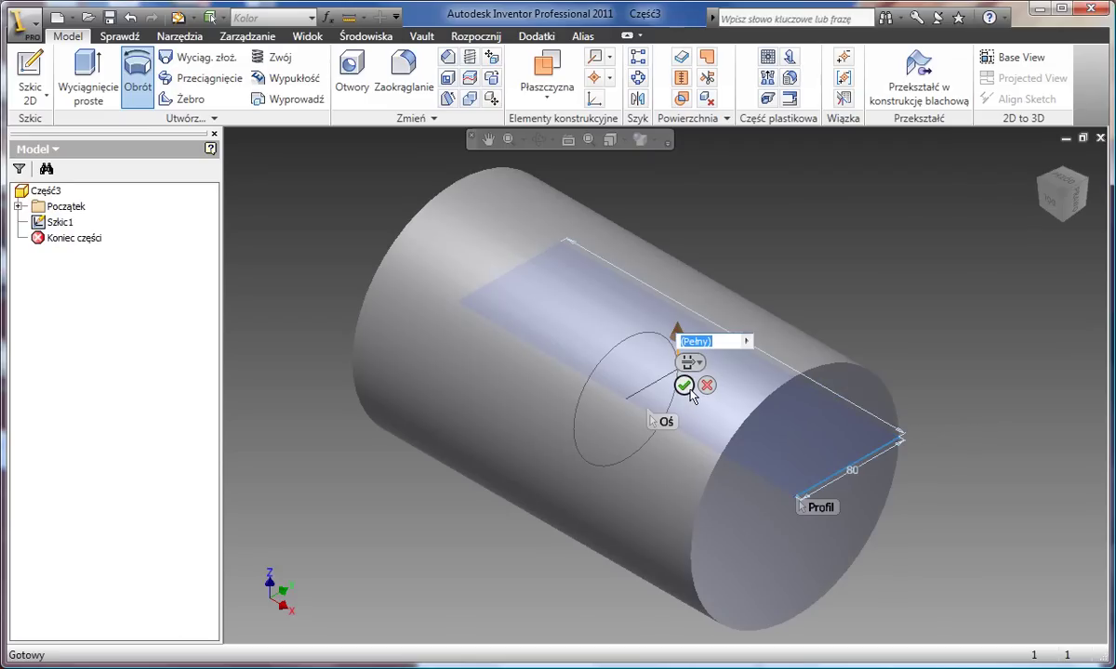
left_click_drag(690, 392, 759, 277)
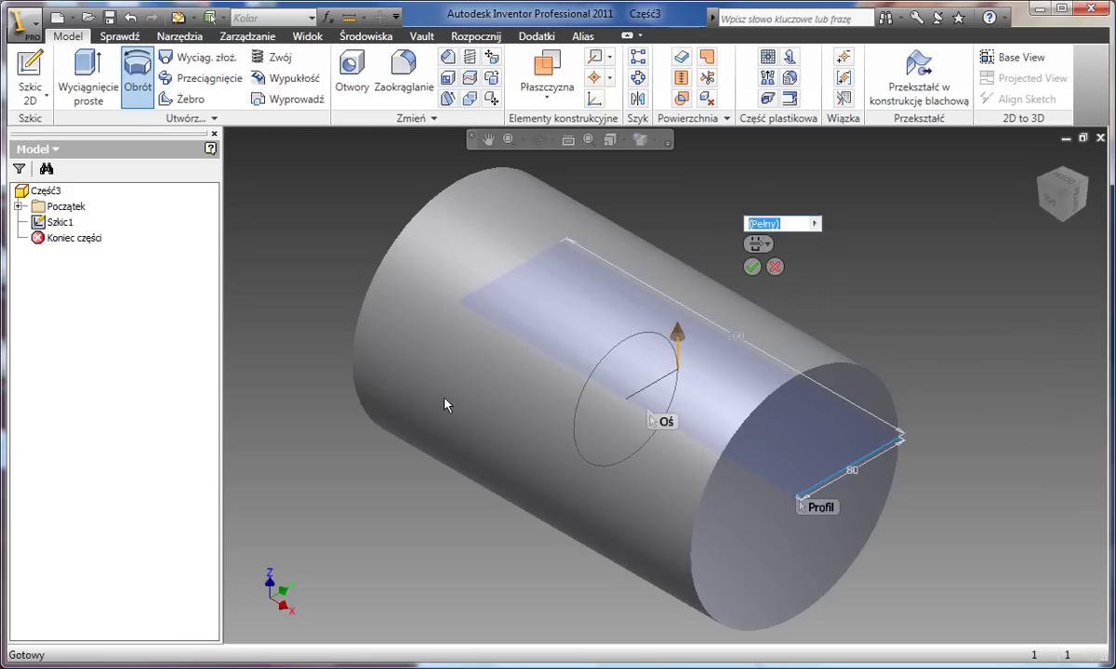
left_click_drag(677, 337, 604, 391)
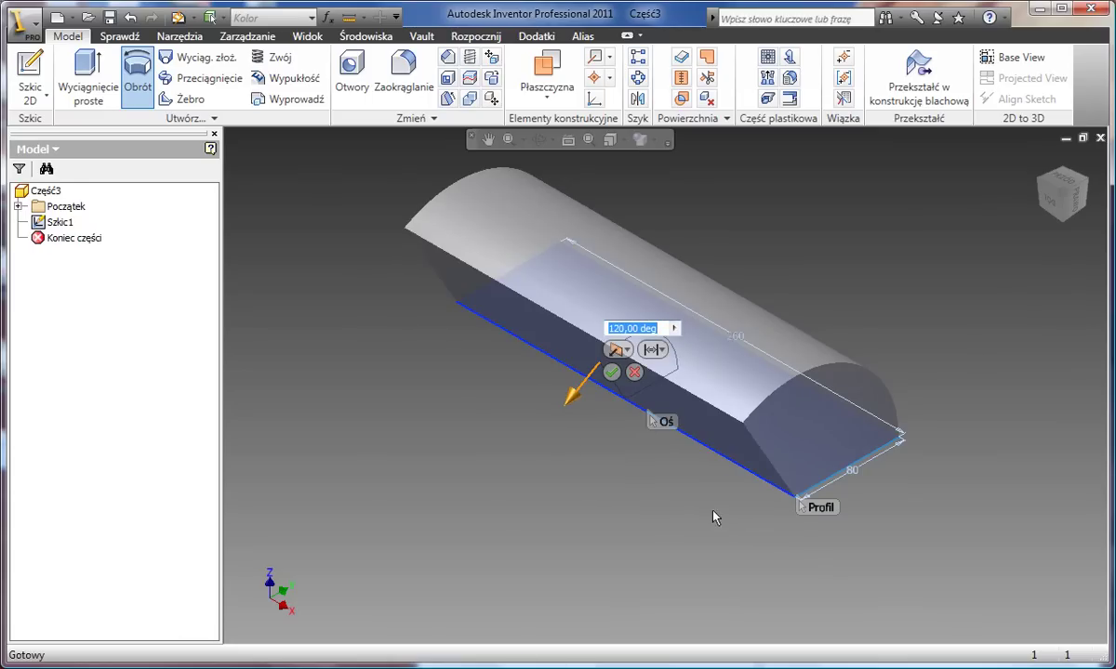
left_click(662, 353)
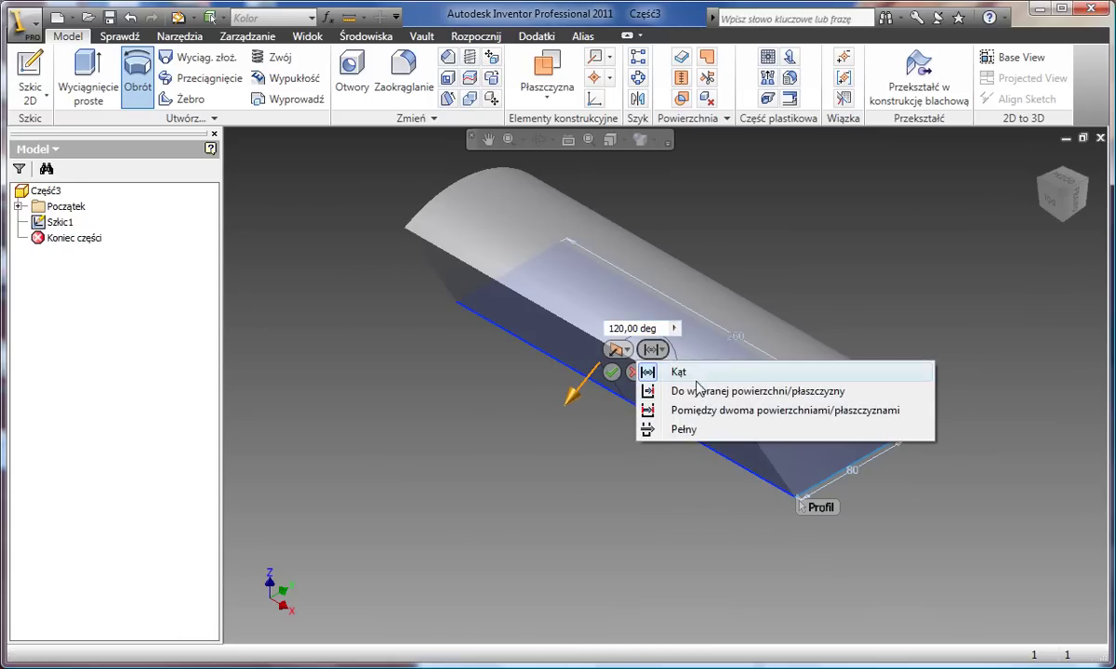
left_click(693, 433)
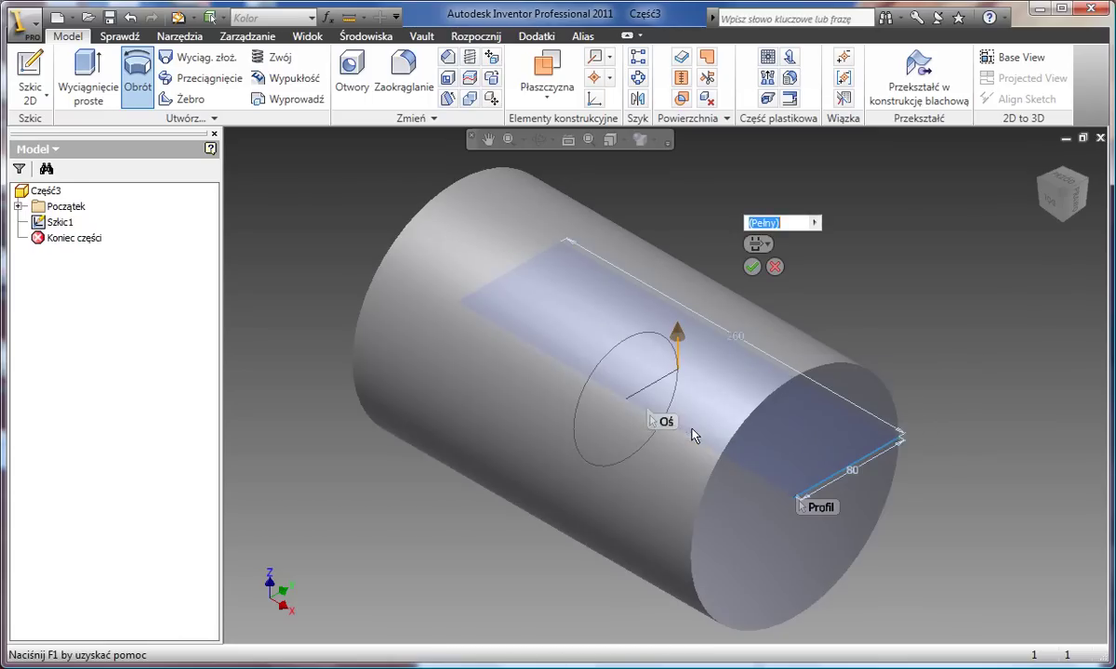
left_click(751, 268)
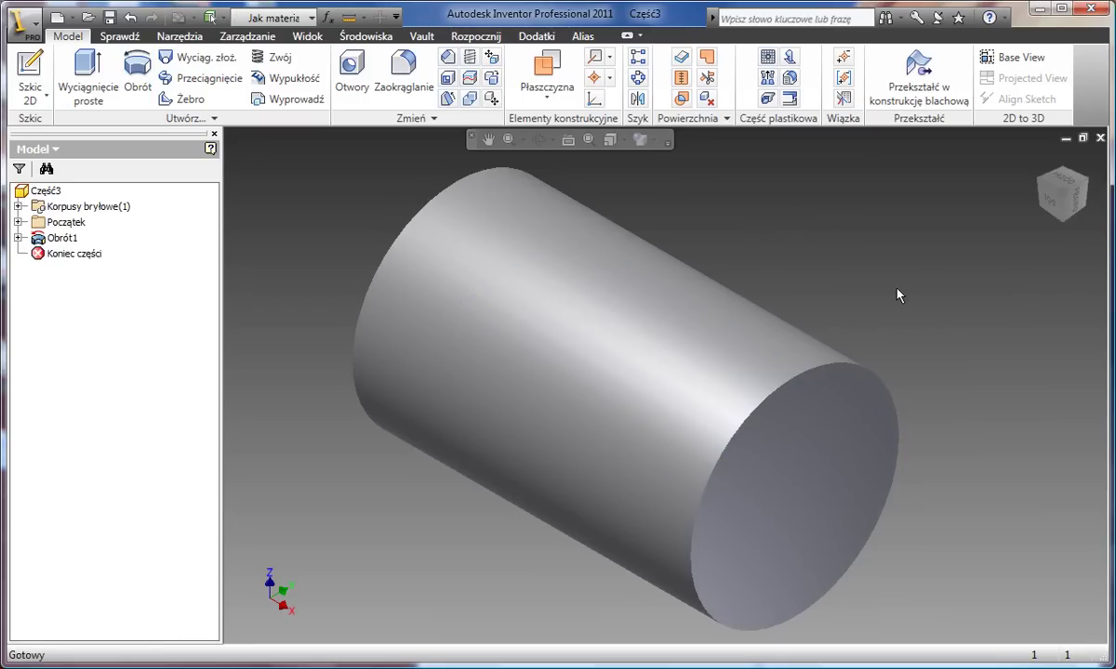
- Create a work plane tangent to the cylinder's curved surface and parallel to the XY origin plane
scroll(898, 294, "down", 1)
scroll(892, 296, "up", 2)
scroll(888, 296, "down", 2)
middle_click_drag(883, 295, 818, 335)
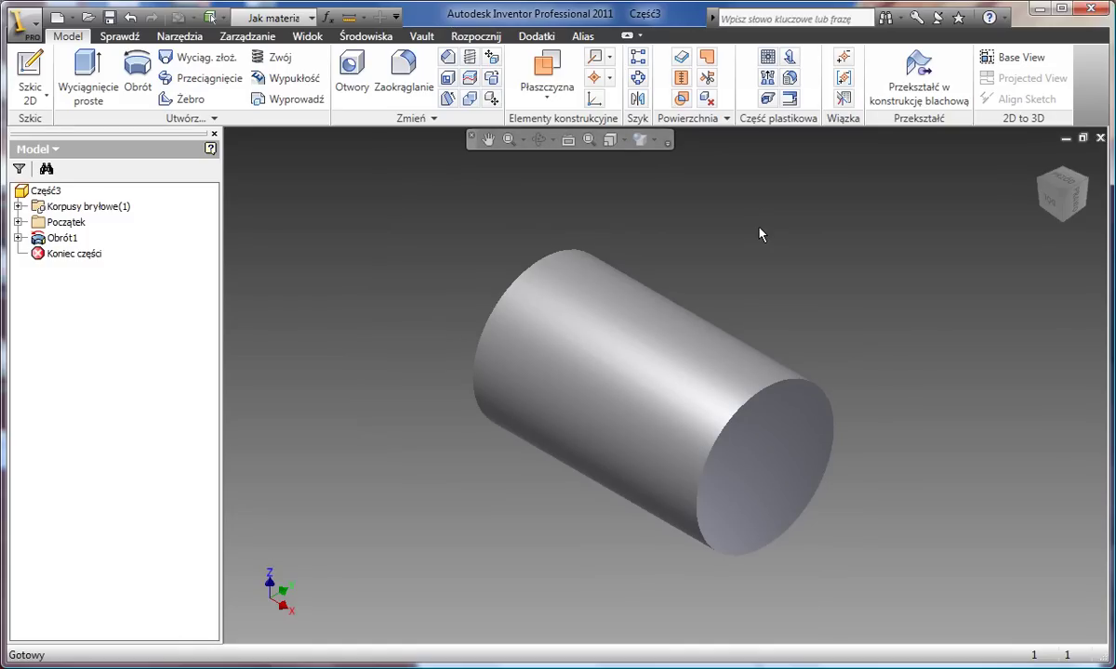
left_click(558, 105)
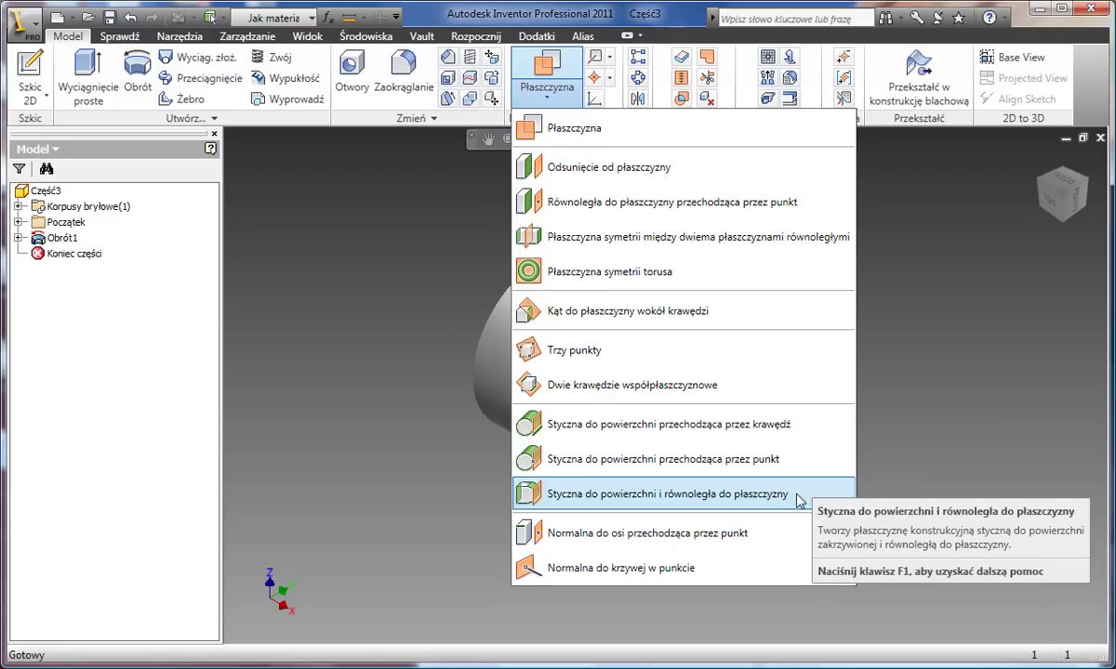
left_click(797, 499)
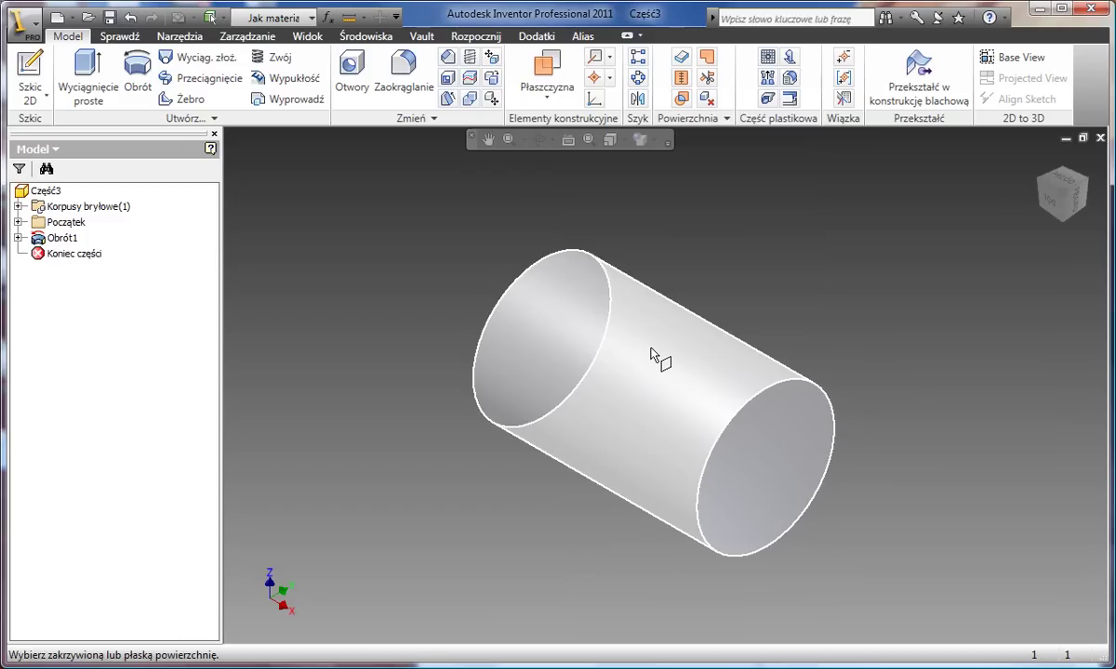
left_click(650, 352)
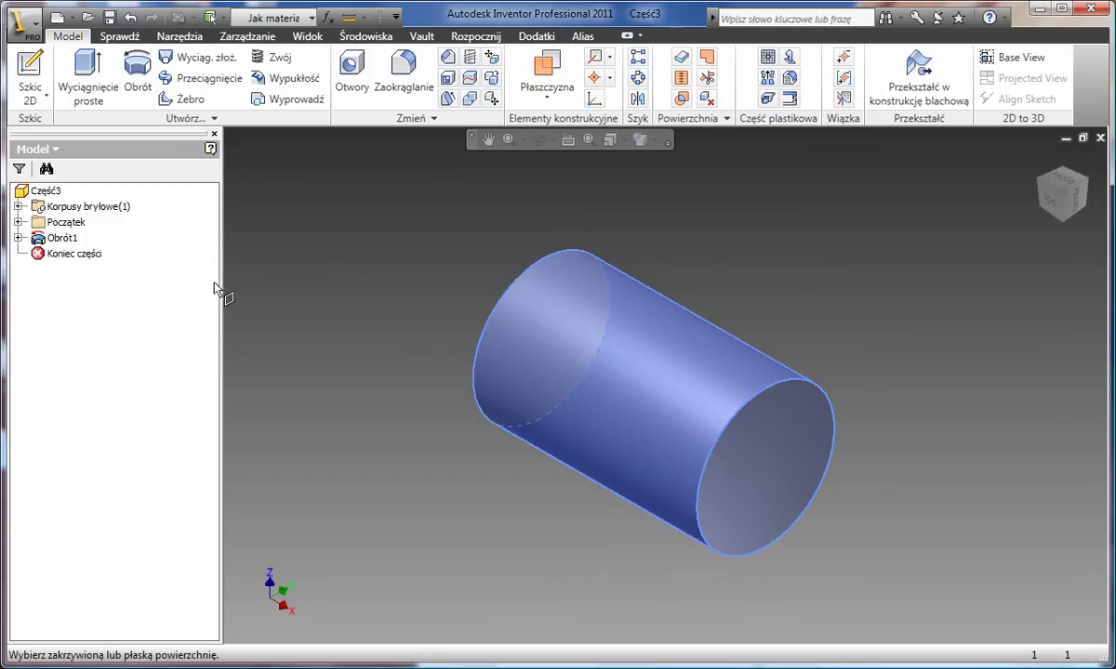
left_click(17, 222)
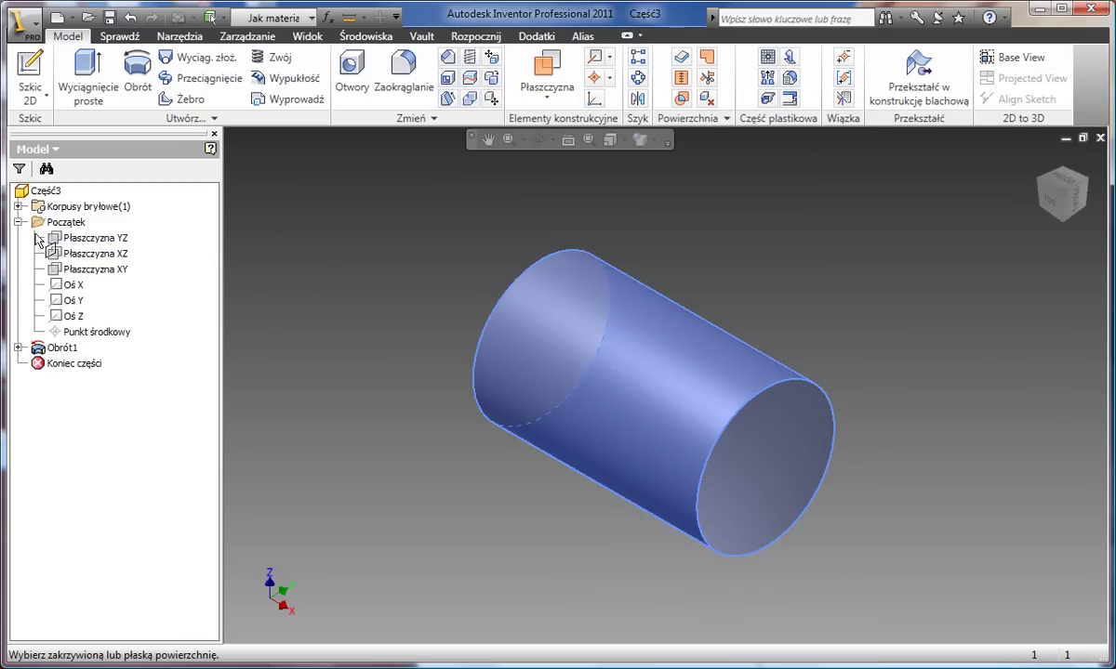
left_click(90, 269)
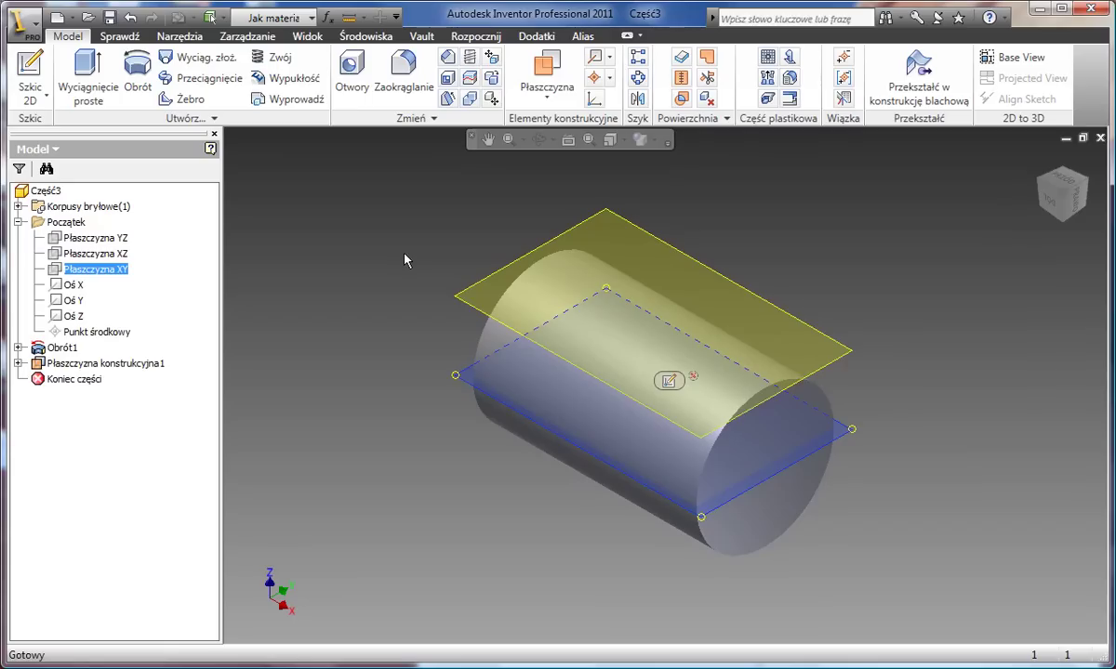
- Create a new sketch on the tangent work plane and view it straight on from the front (Przód)
left_click(711, 266)
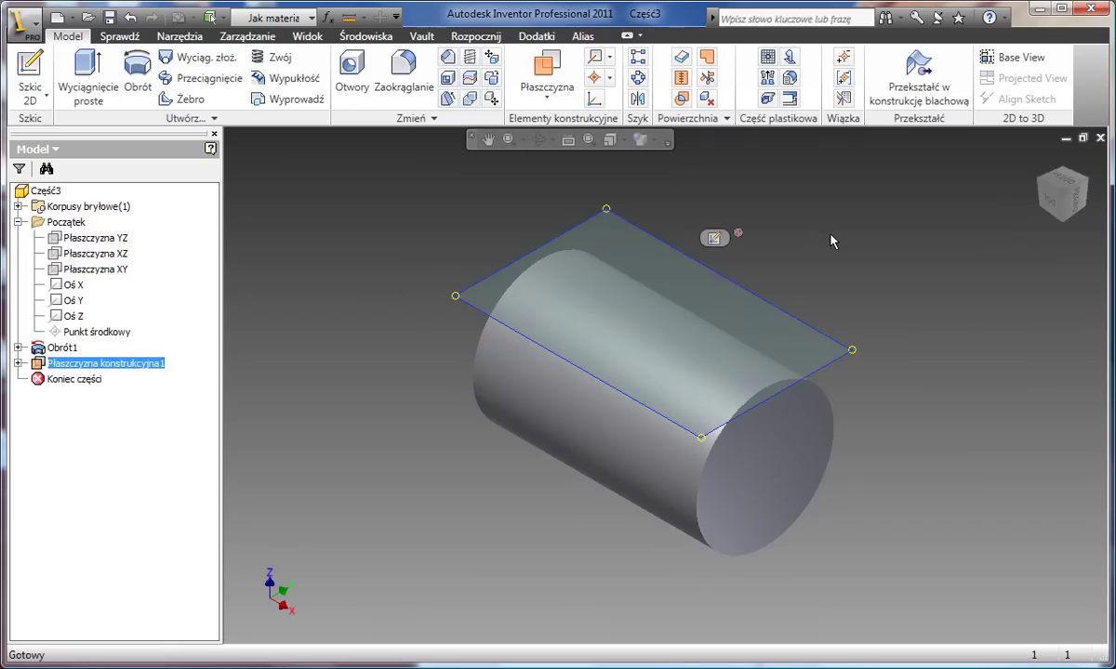
left_click(832, 242)
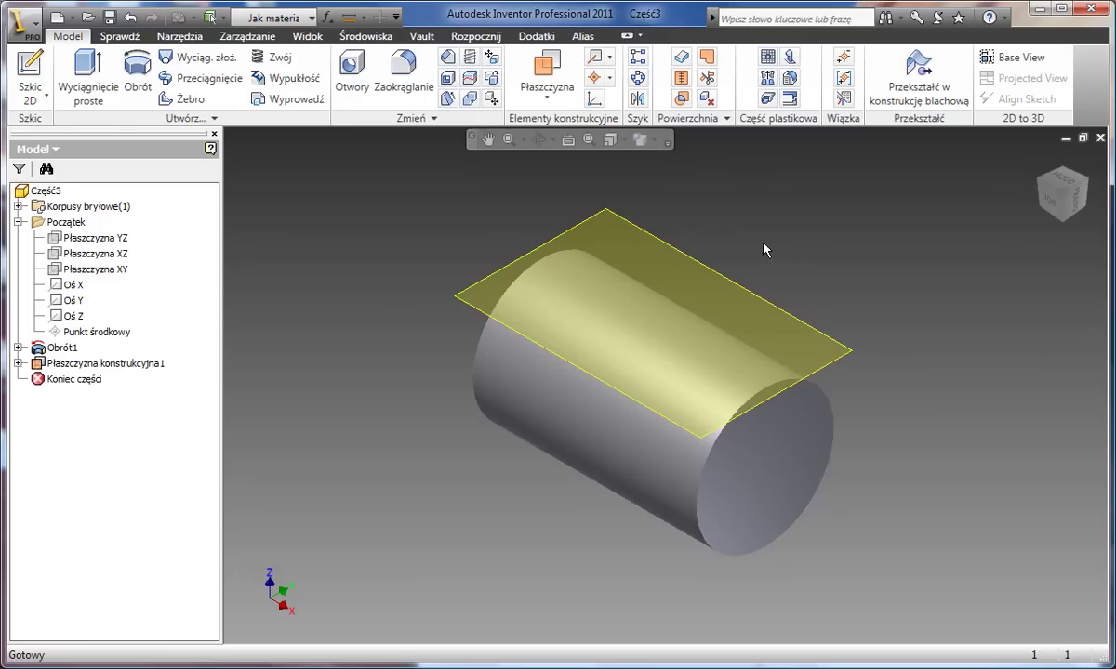
left_click(722, 279)
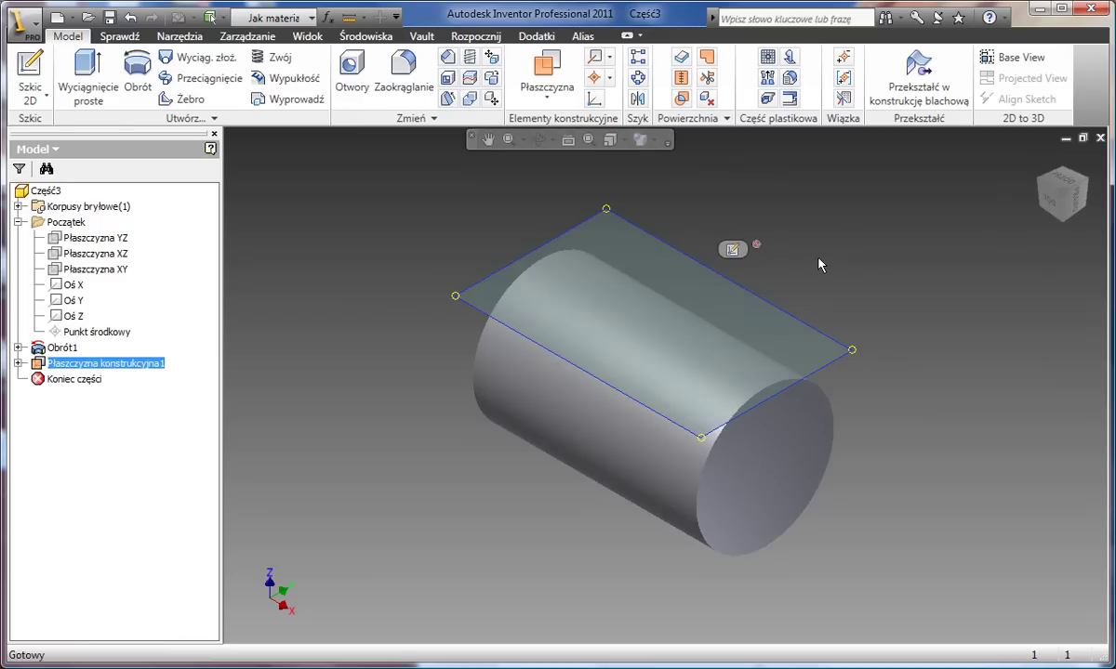
left_click(733, 250)
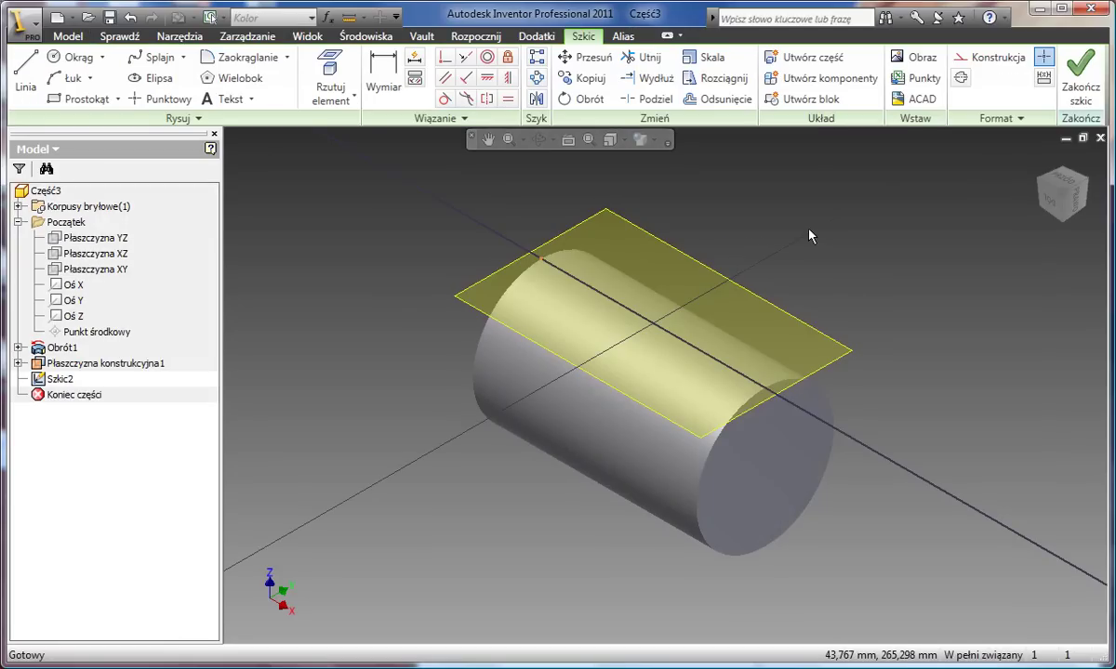
left_click(1076, 196)
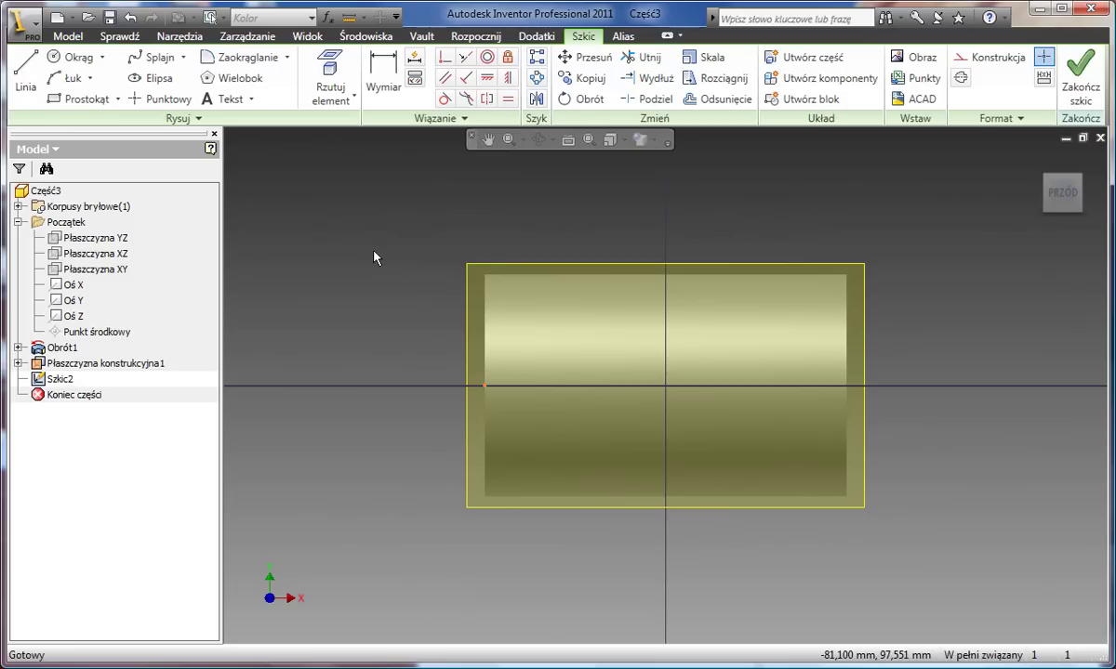
- Draw a circle with a diameter of 160 mm over the half of the cylinder nearest the origin
left_click(75, 56)
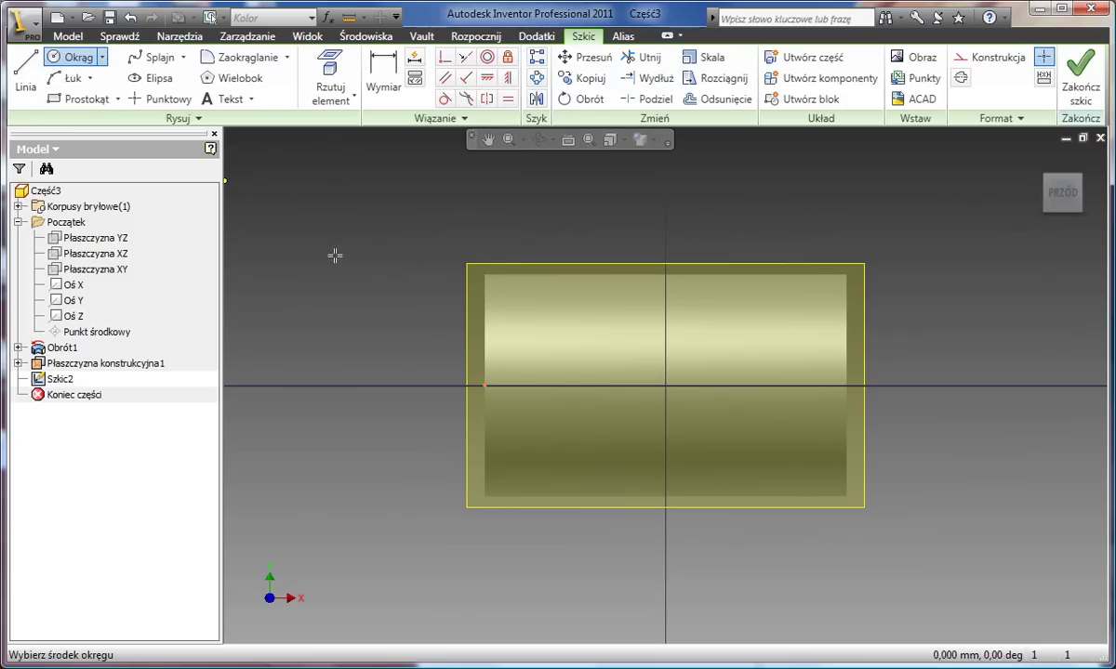
left_click(607, 371)
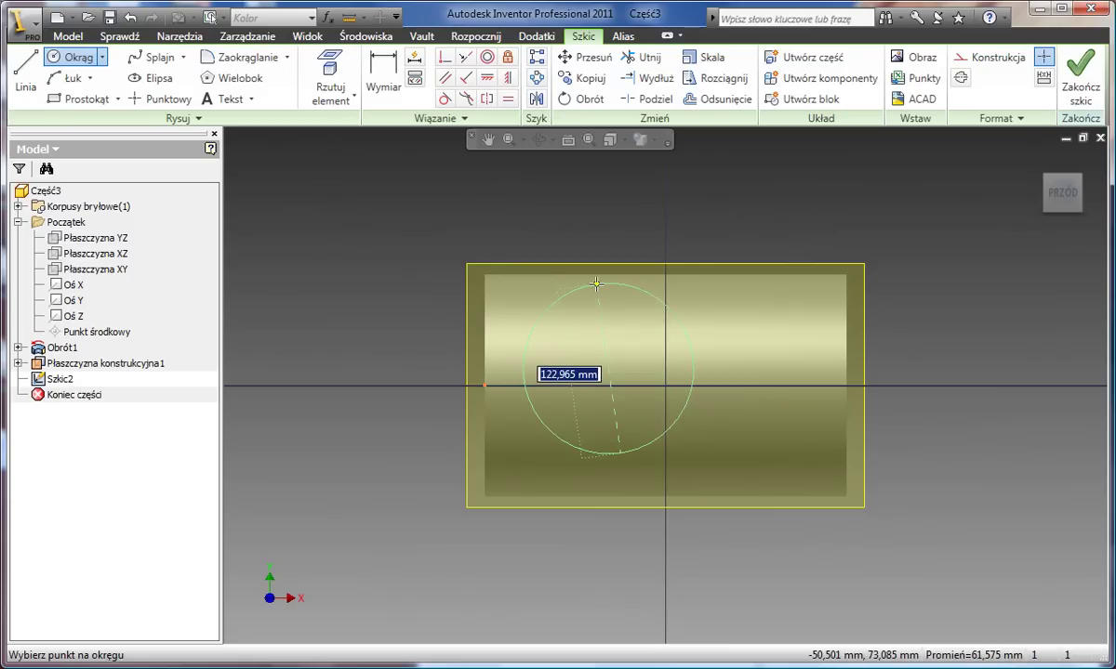
type("1")
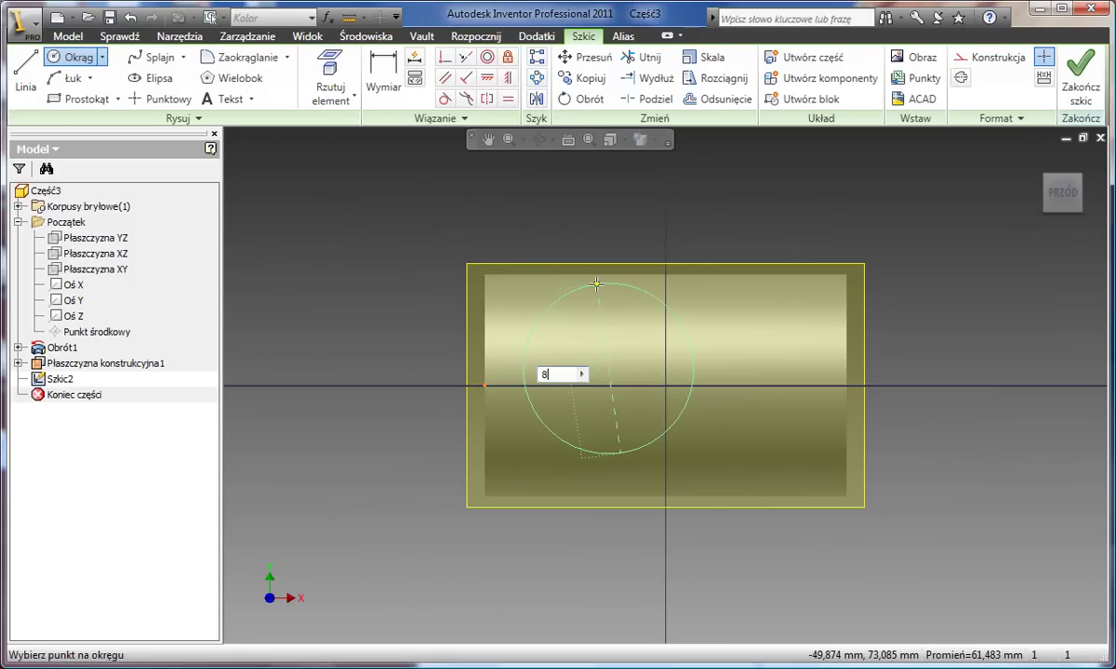
type("60")
key("Return")
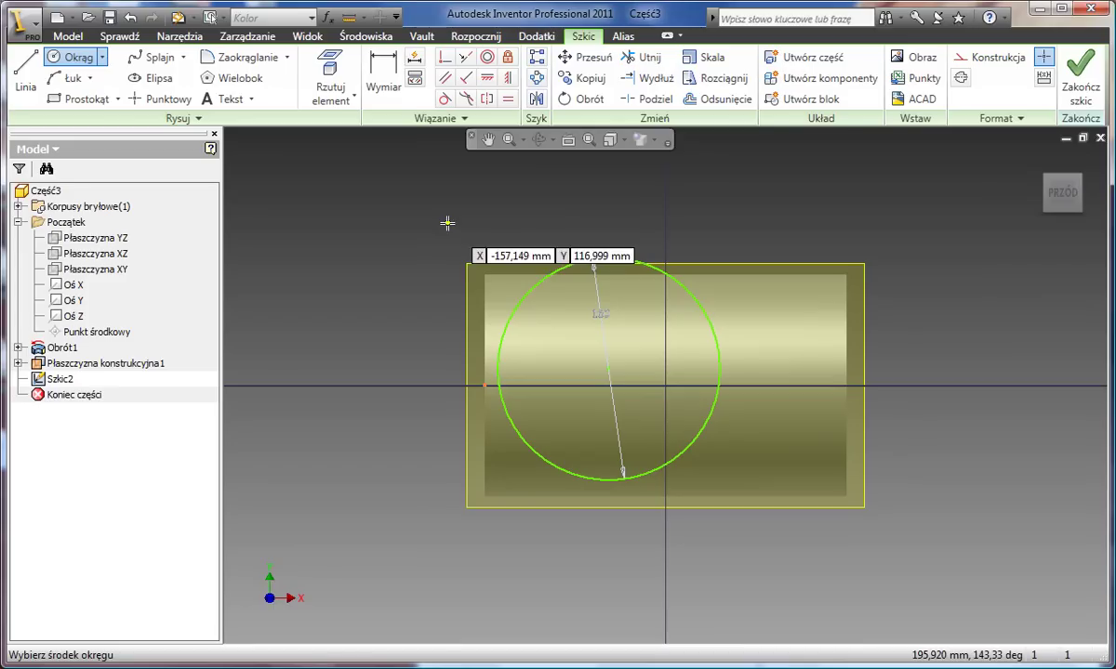
- Align the circle's centre horizontally with the projected origin point using a horizontal constraint
left_click(486, 78)
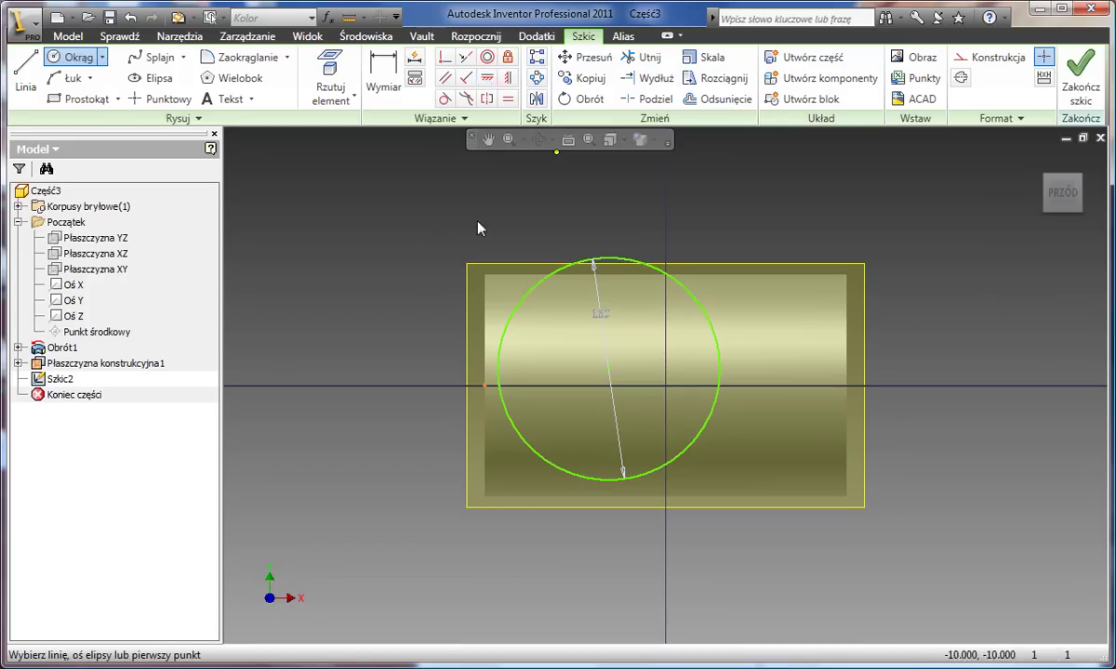
left_click(484, 384)
left_click(607, 375)
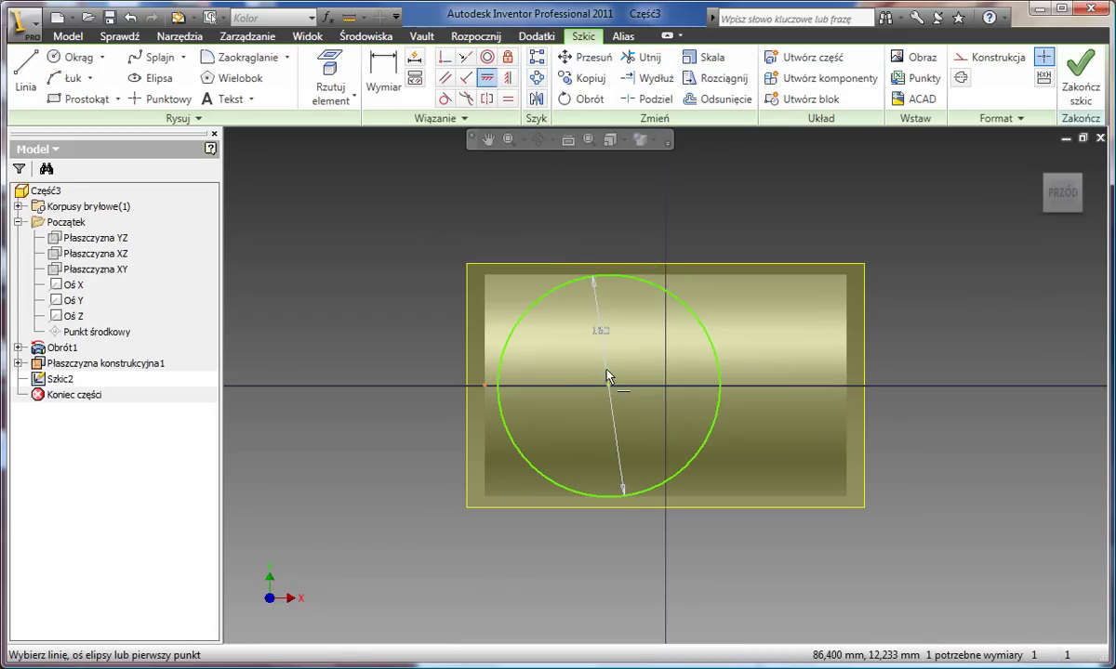
- Dimension the horizontal distance between the projected origin point and the circle's centre, setting it to 85 mm
left_click(383, 75)
left_click(498, 385)
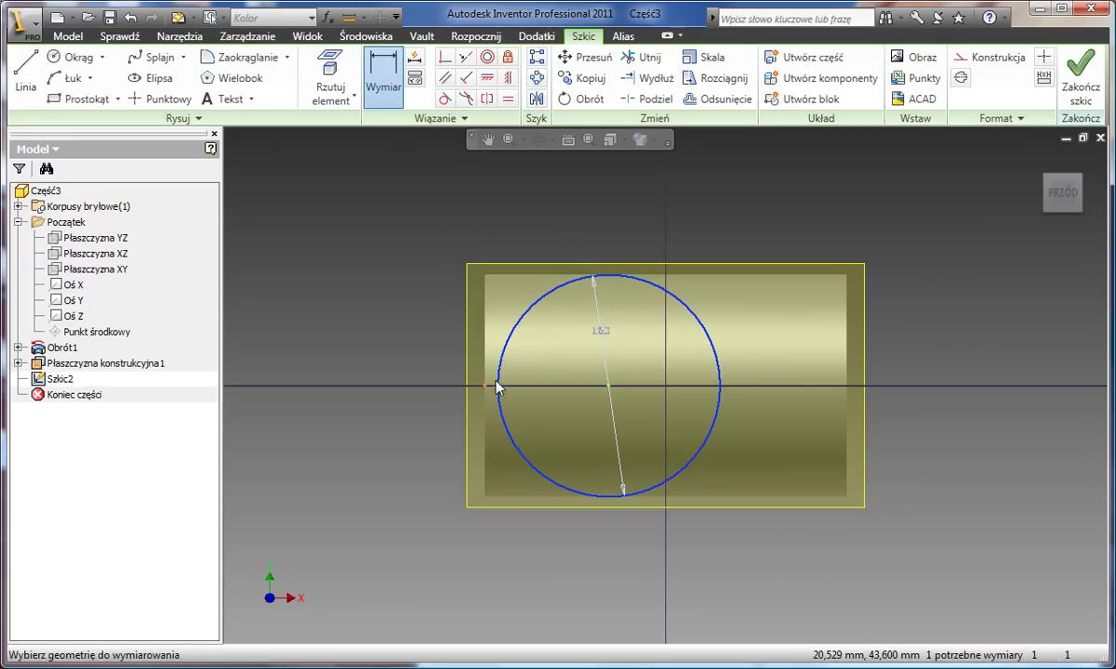
left_click(486, 385)
left_click(551, 225)
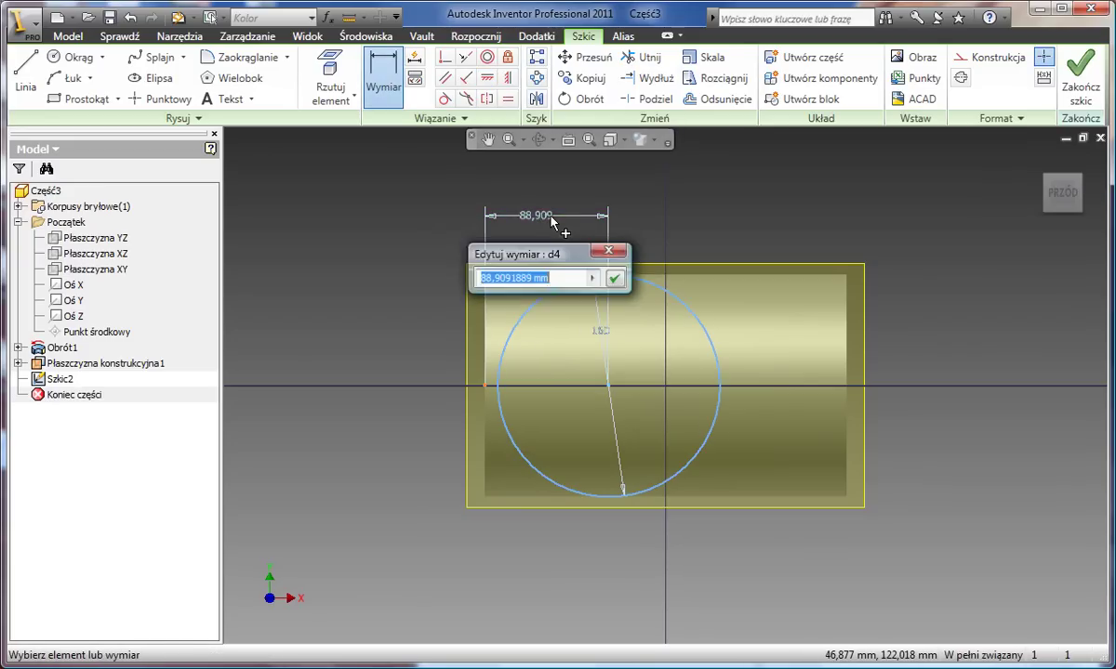
type("85")
key("Return")
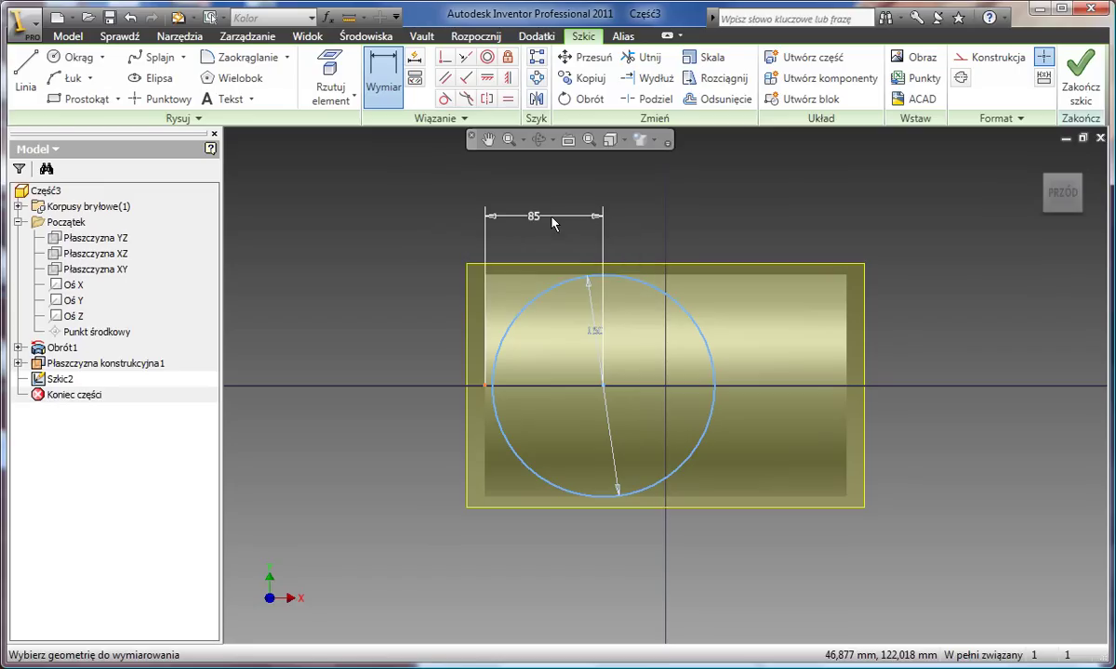
right_click(401, 213)
left_click(419, 219)
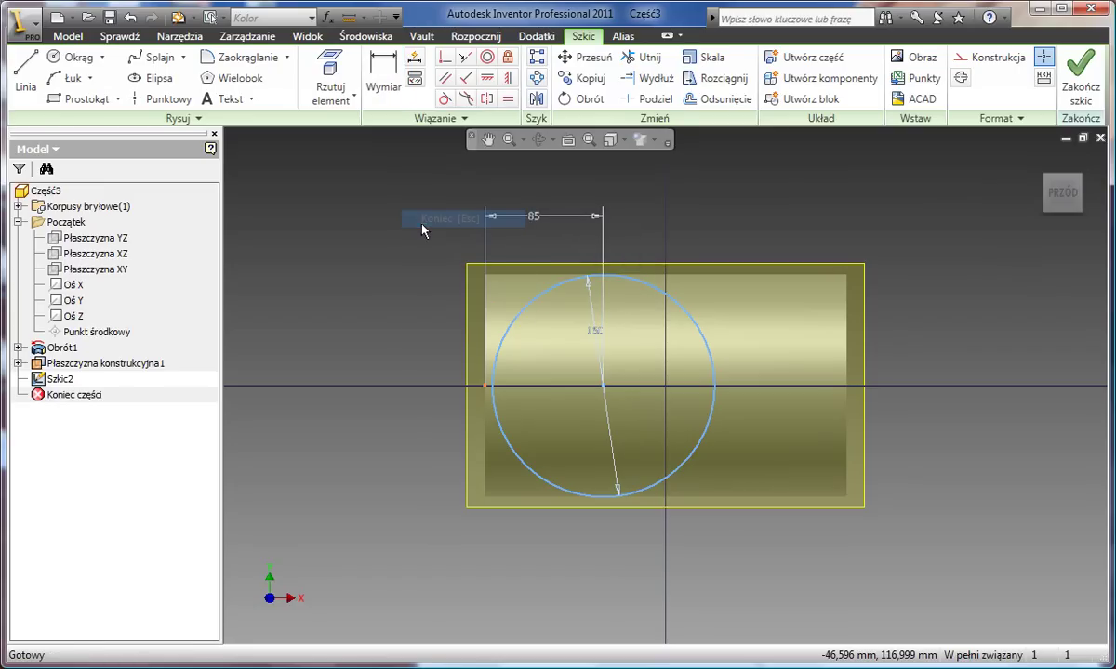
- Finish the circle sketch and hide the tangent work plane
right_click(415, 233)
left_click(422, 261)
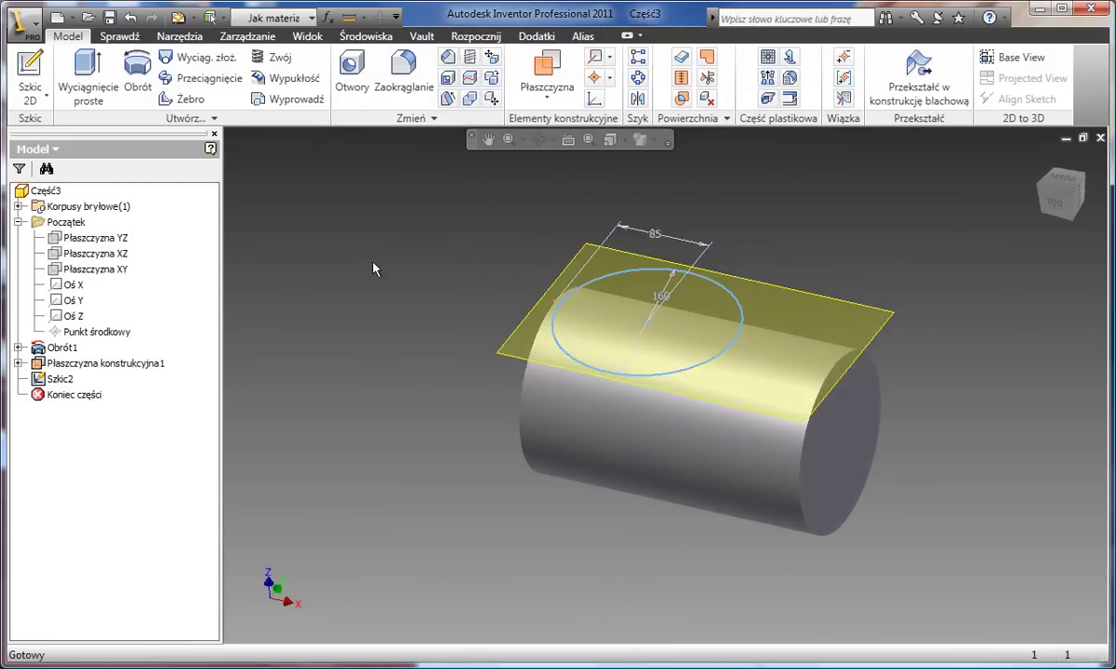
right_click(129, 363)
right_click(104, 364)
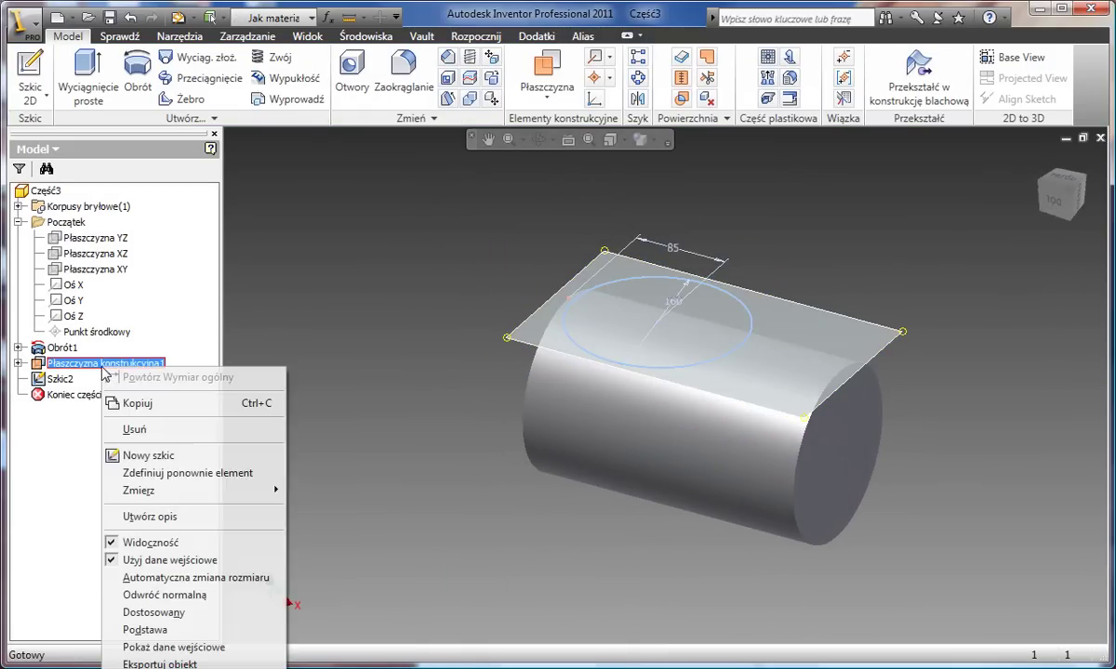
left_click(149, 543)
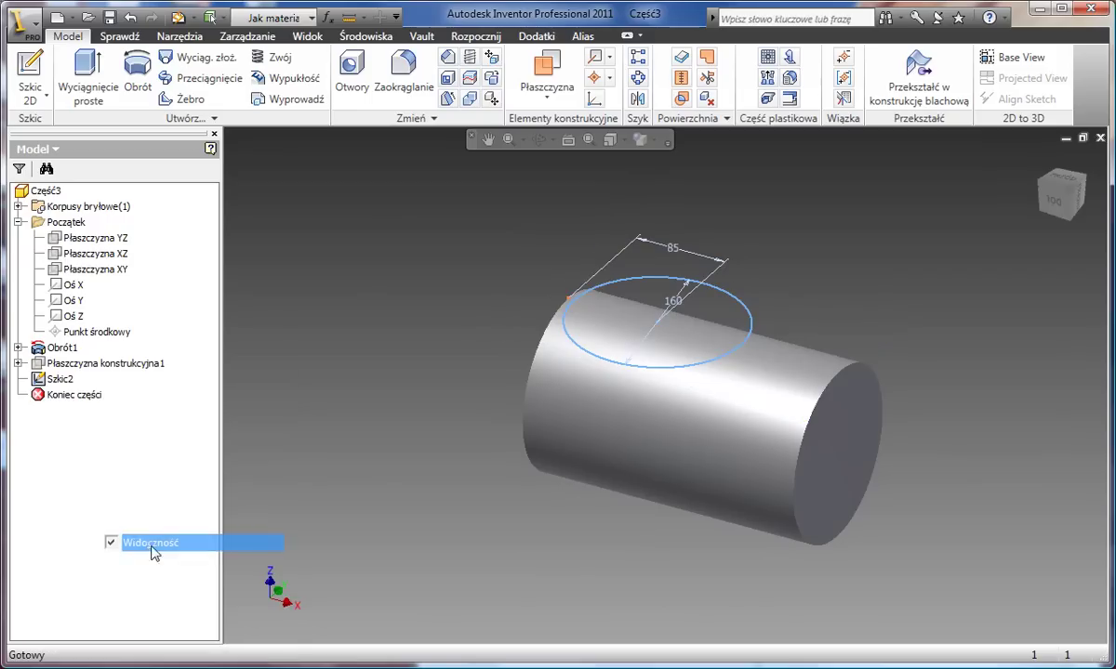
scroll(372, 478, "up", 3)
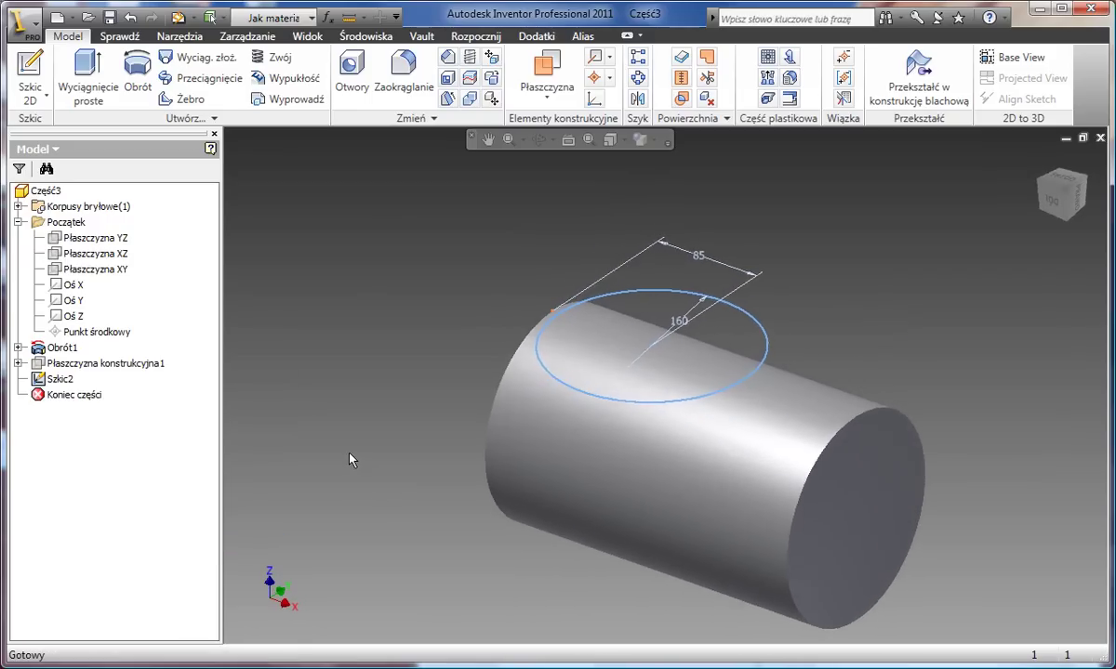
- Start extruding the 160 mm circle and pull it about 36.75 mm outward from the cylinder
left_click(637, 301)
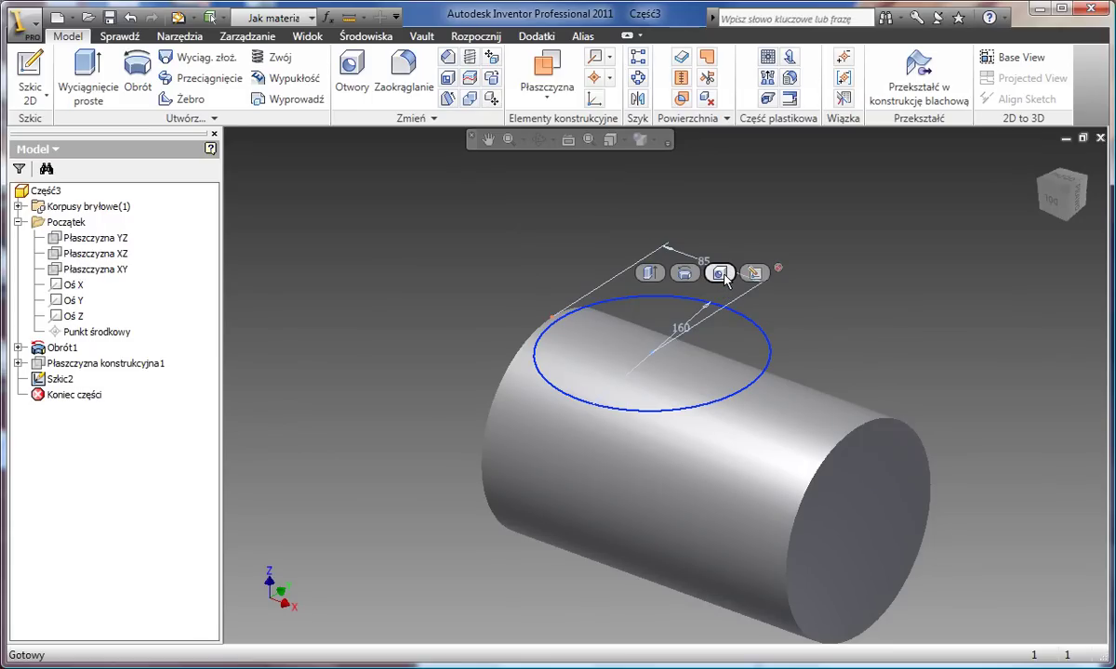
left_click(650, 273)
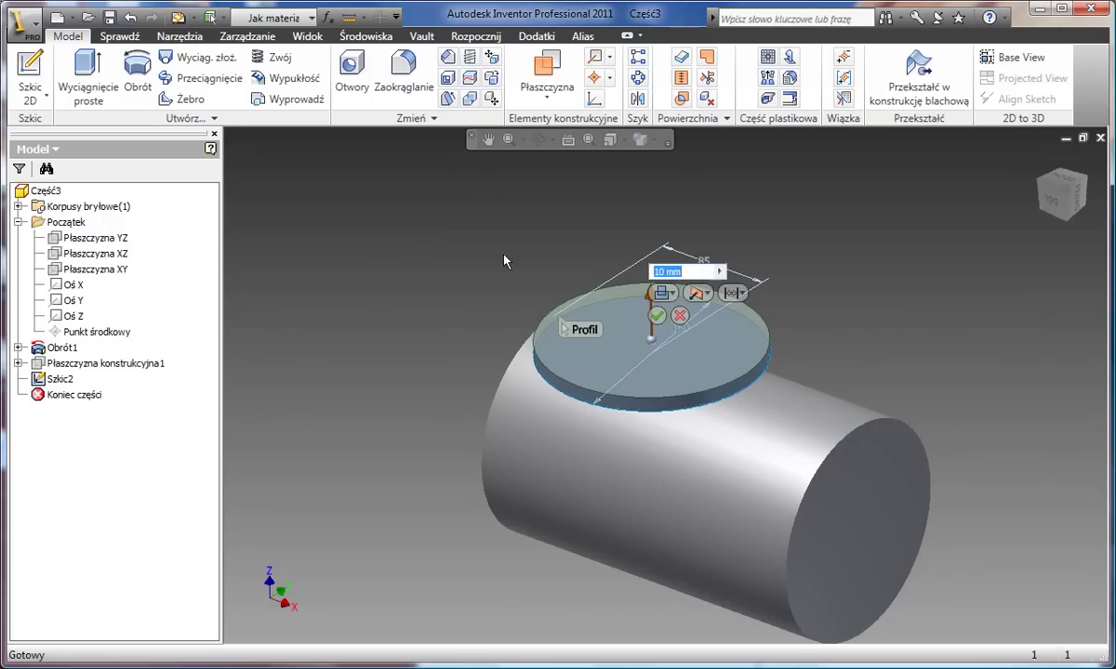
left_click_drag(650, 312, 657, 274)
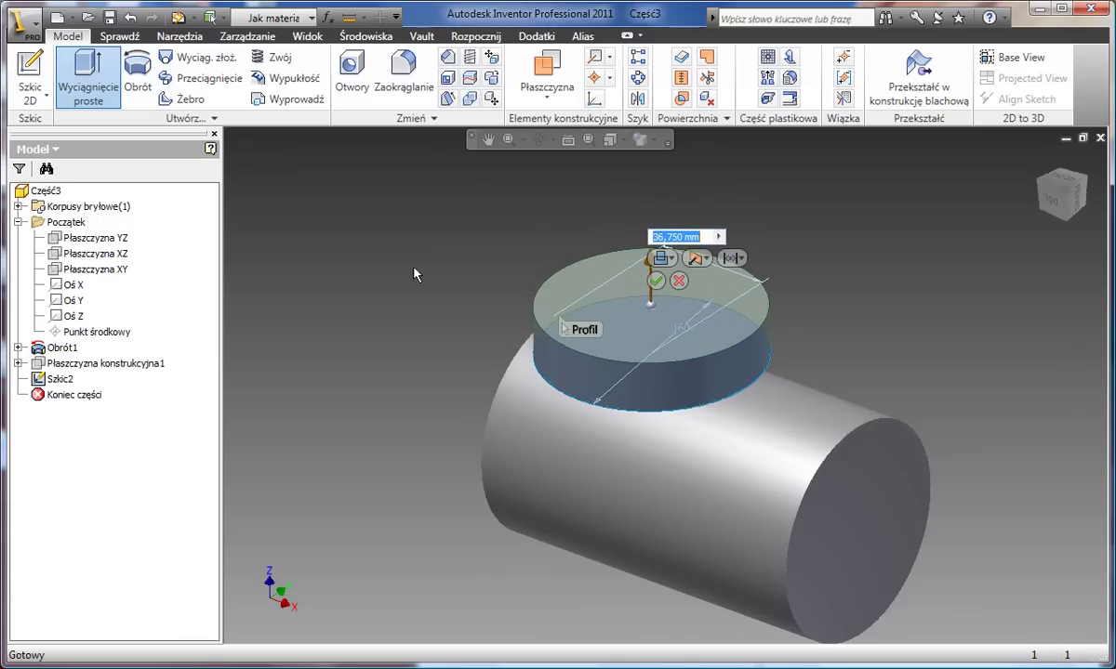
left_click(706, 258)
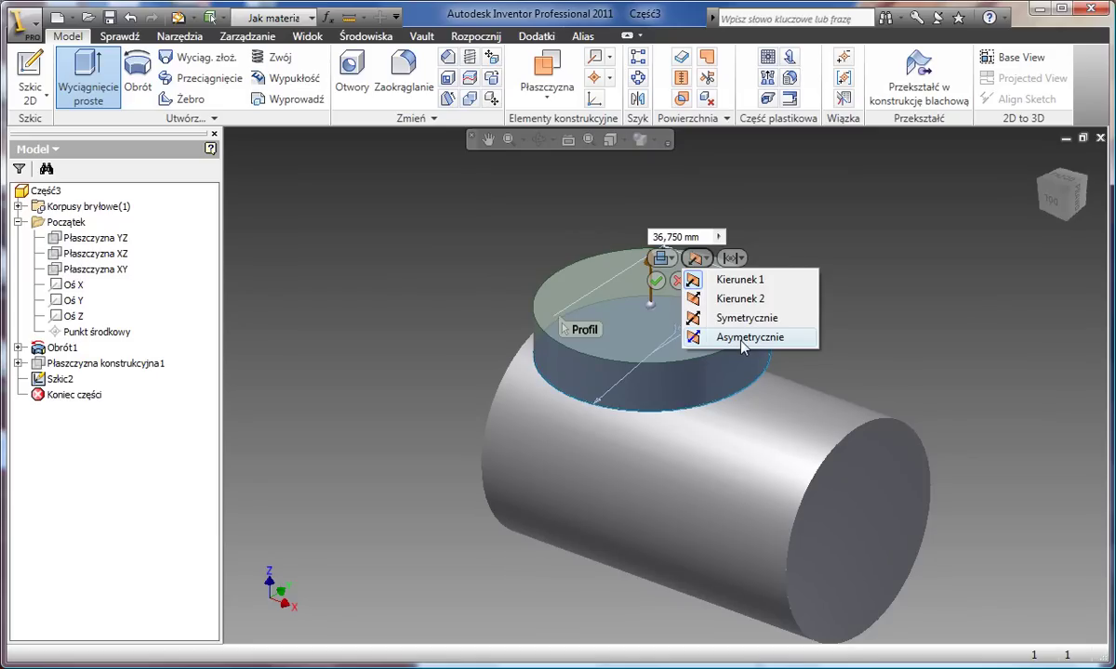
left_click(684, 200)
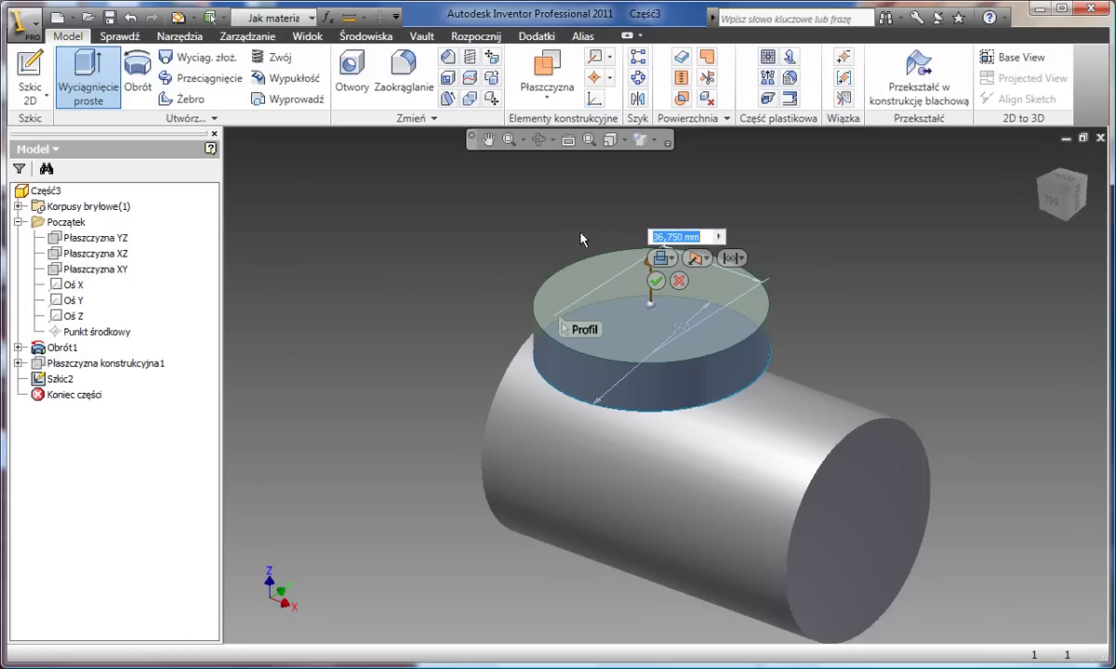
- Try the extrusion as a cut (Wycięcie), pulled about 43.5 mm into the cylinder
left_click(659, 259)
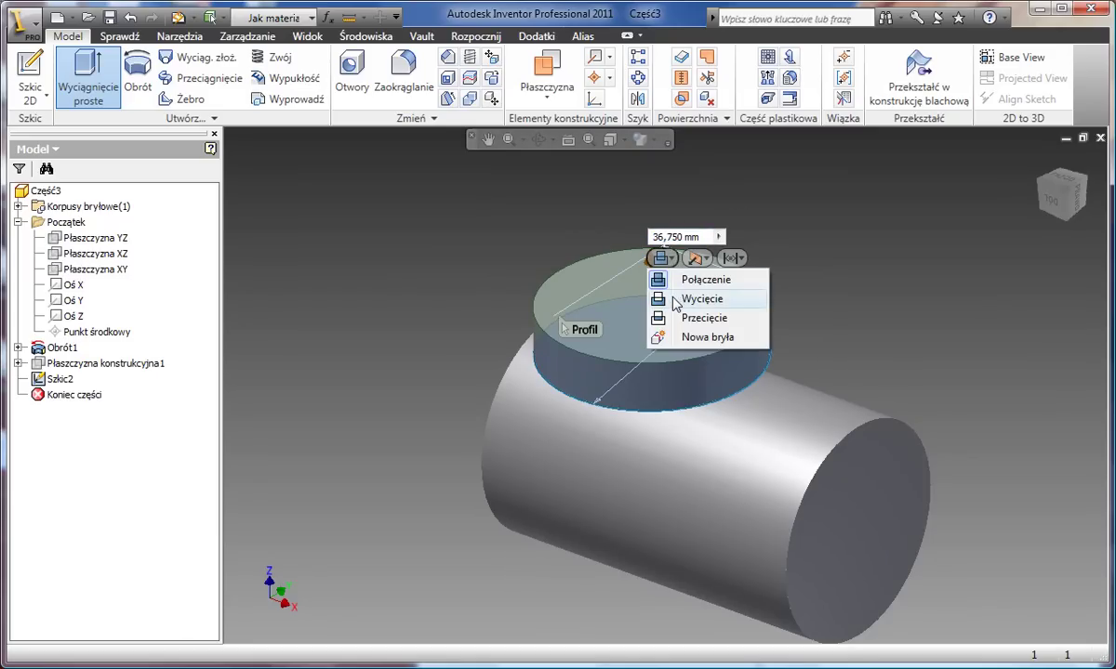
left_click(699, 299)
left_click_drag(648, 270, 653, 375)
scroll(409, 327, "up", 3)
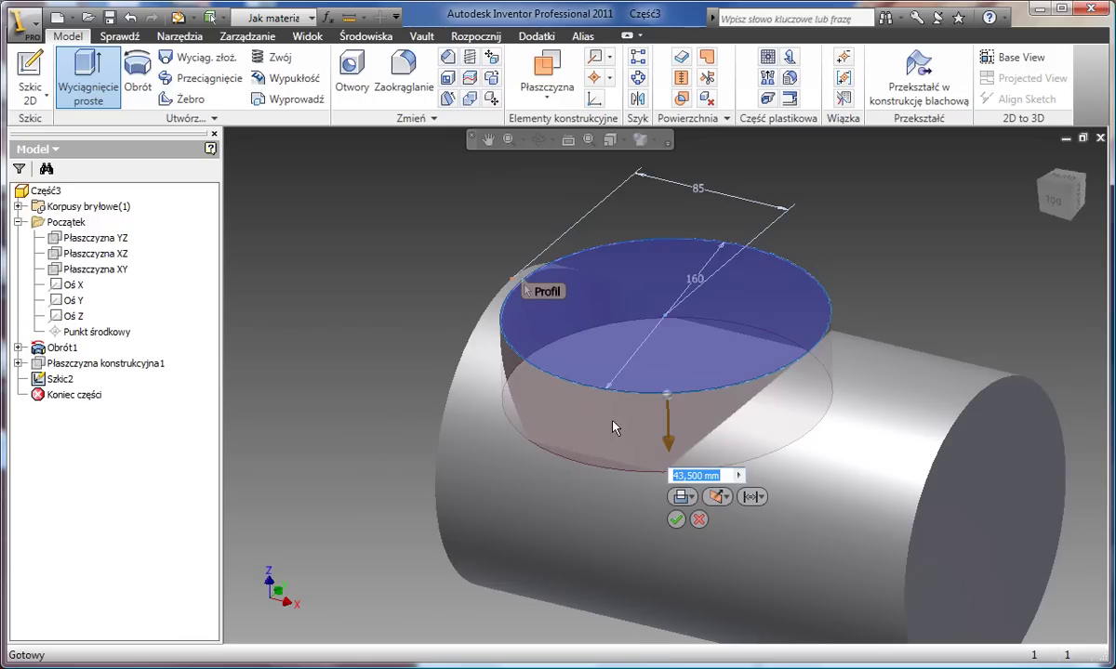
- Set the extrusion operation to join (Połączenie) and extend it about 60.5 mm into the cylinder
left_click(692, 500)
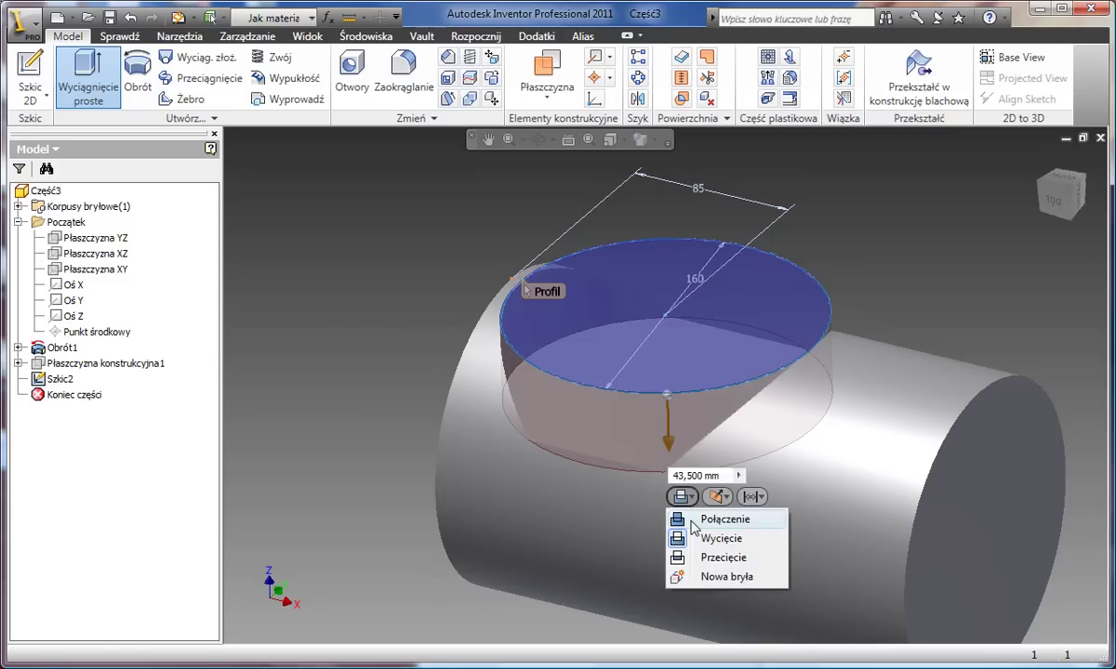
left_click(692, 523)
left_click_drag(670, 450, 632, 450)
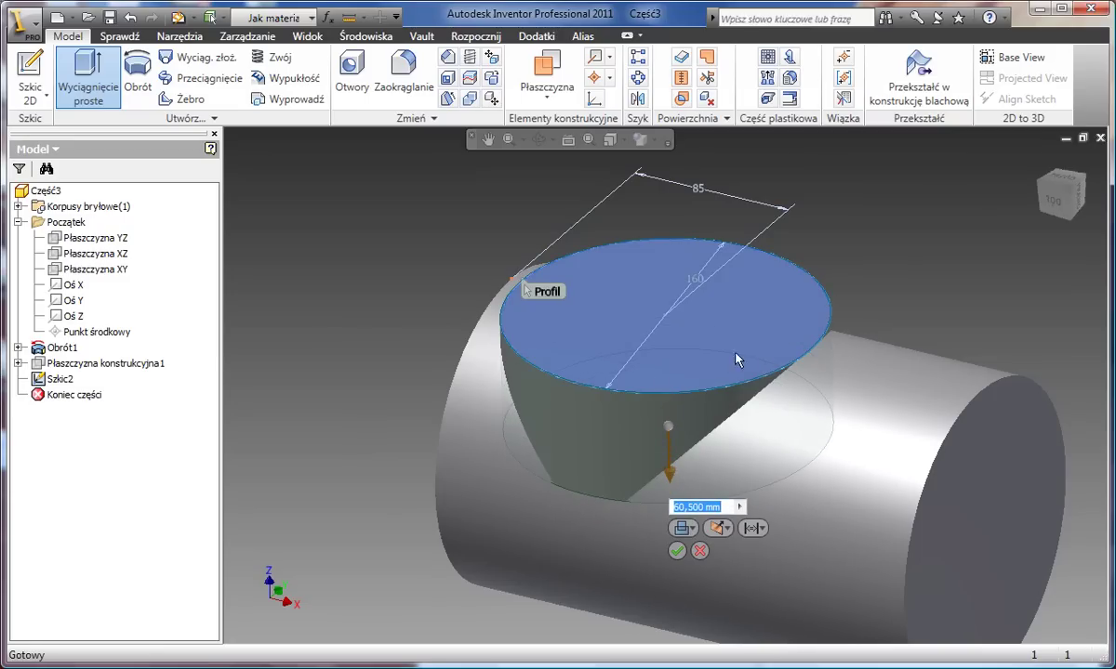
- Make the extrusion asymmetric (Asymetrycznie) with a 20 mm distance on the outward side and complete it
left_click(720, 528)
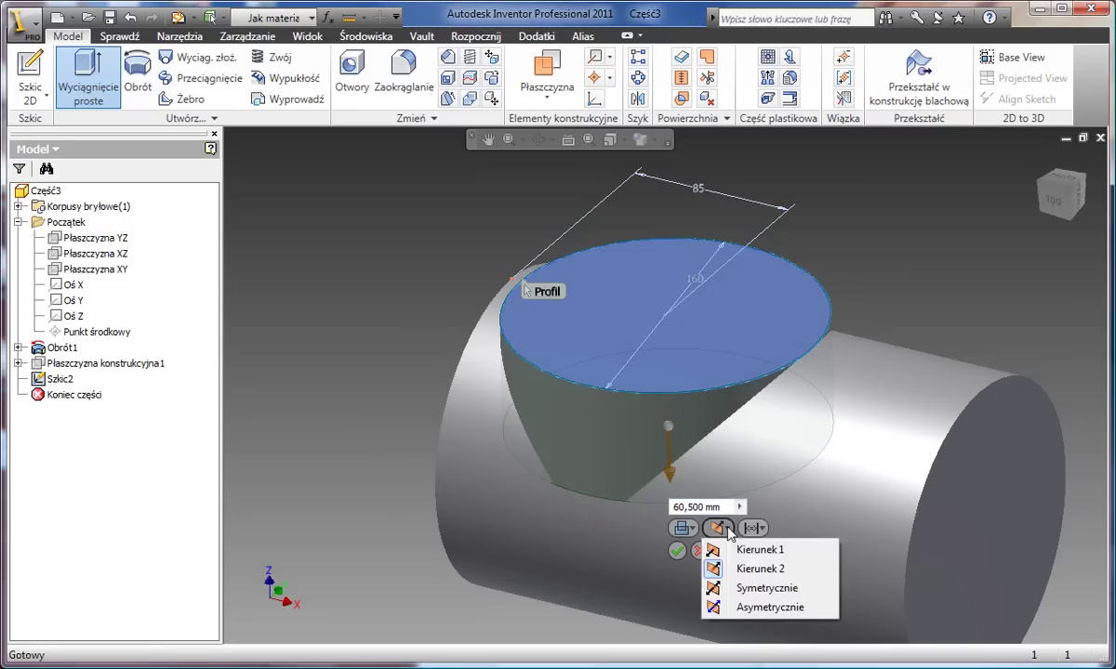
left_click(748, 609)
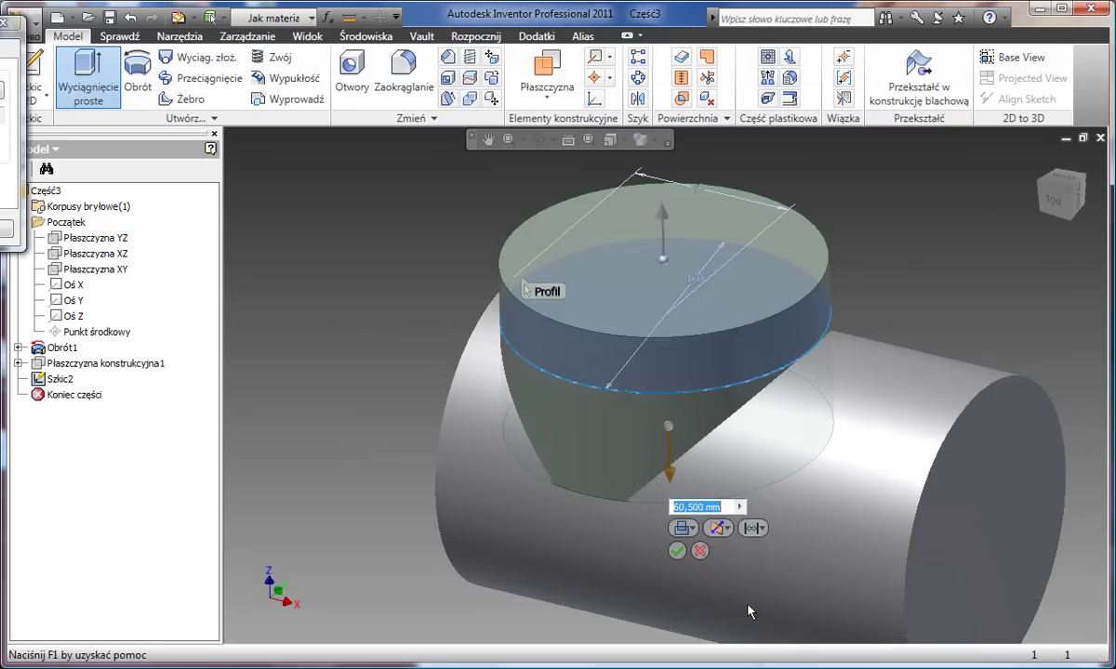
left_click(661, 219)
type("20")
key("Tab")
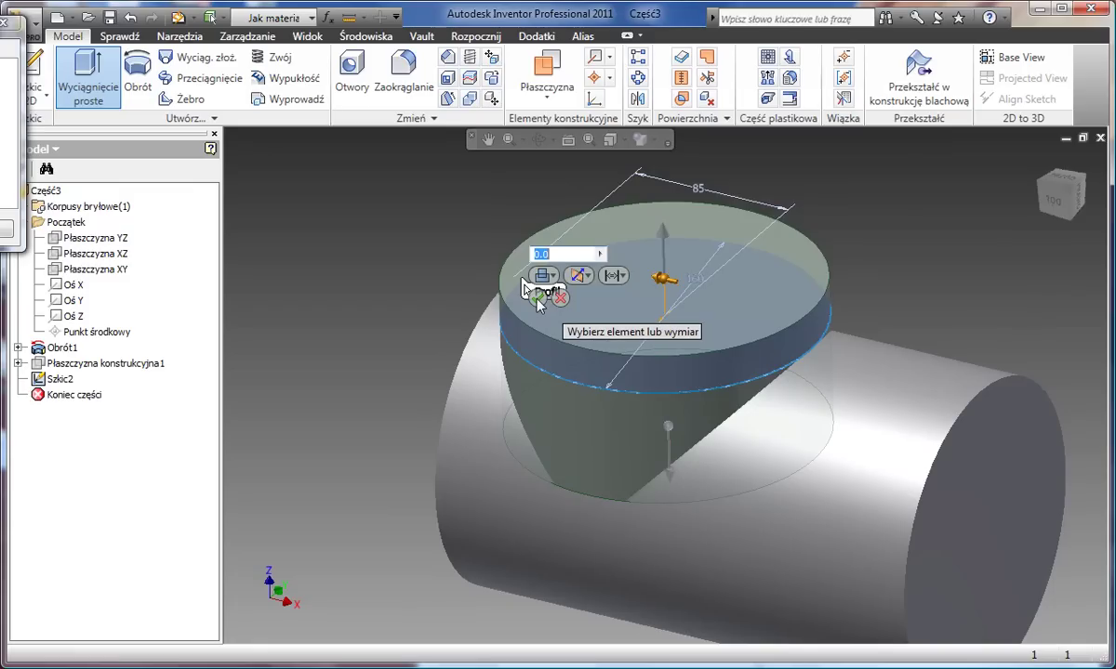
key("Tab")
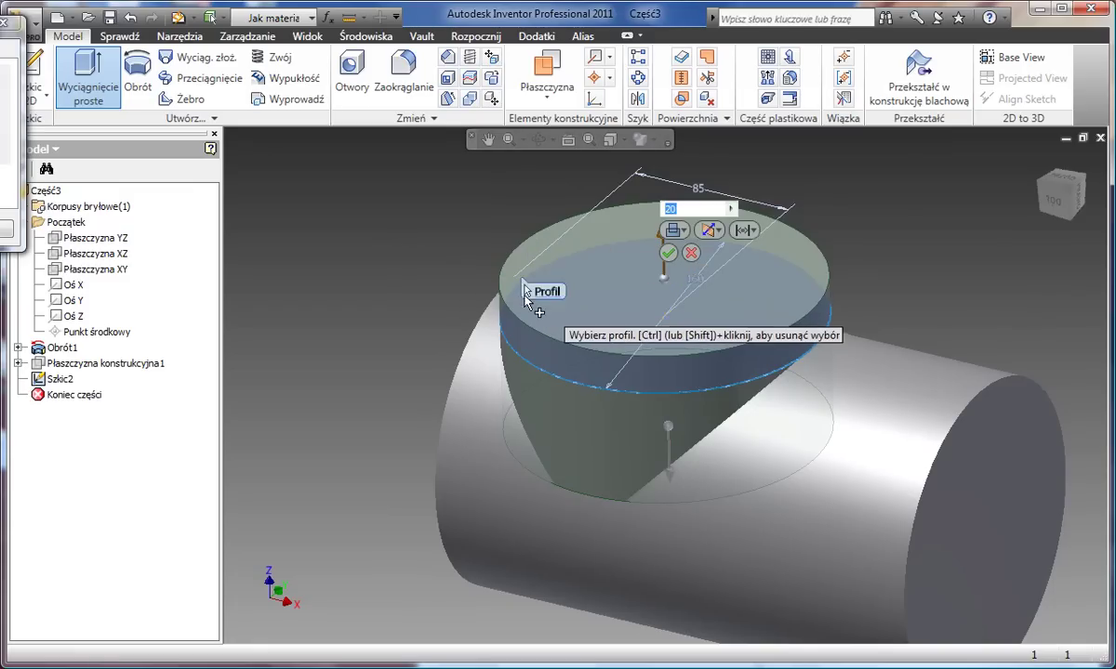
left_click(668, 254)
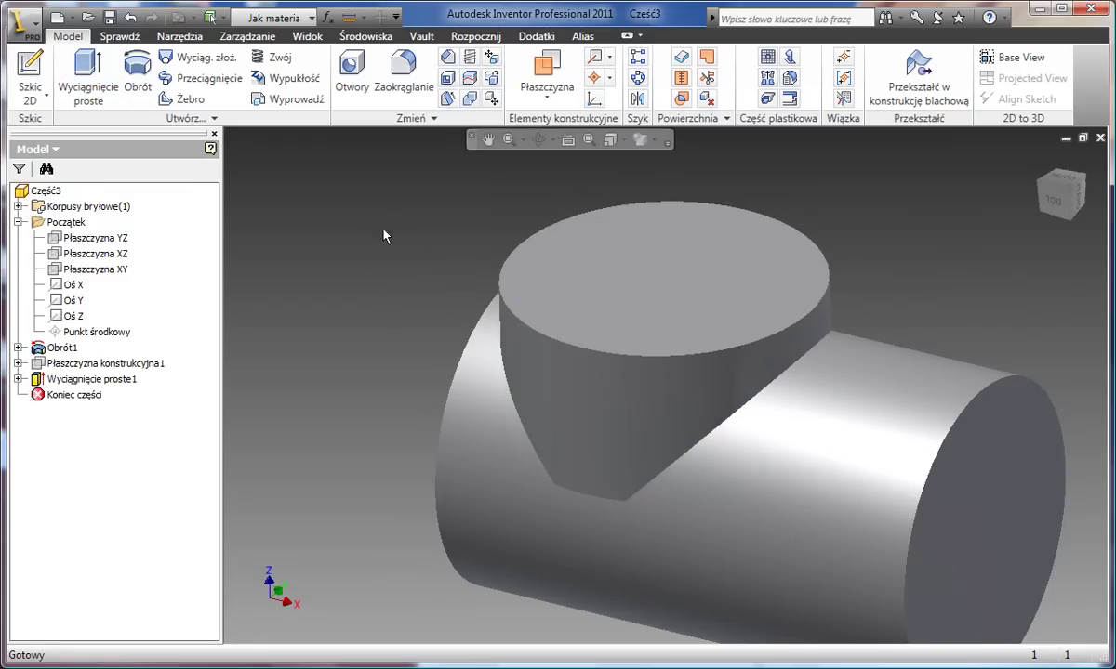
- Create a circular pattern of the extruded boss around the main cylinder's axis over 360 deg
key("F6")
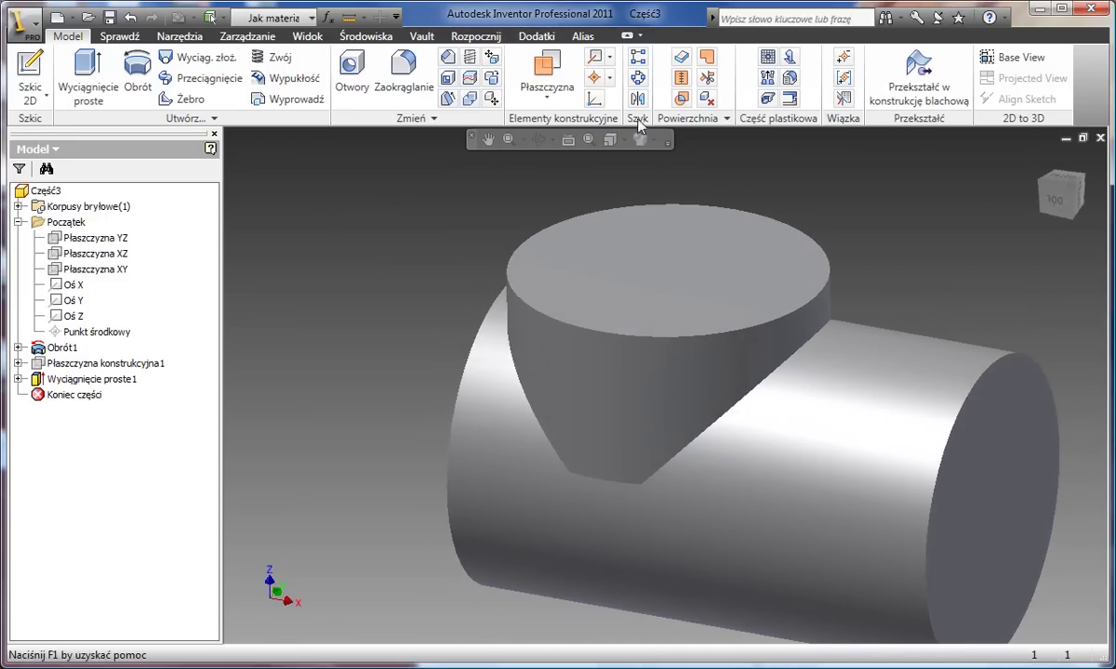
left_click(637, 78)
left_click(107, 138)
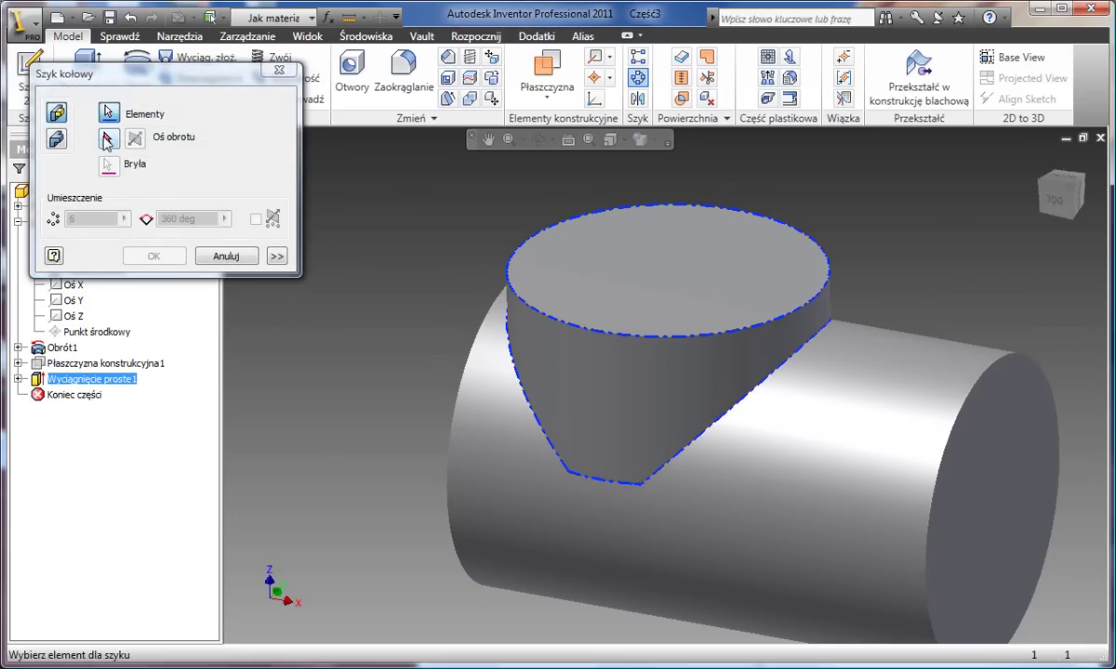
left_click(539, 450)
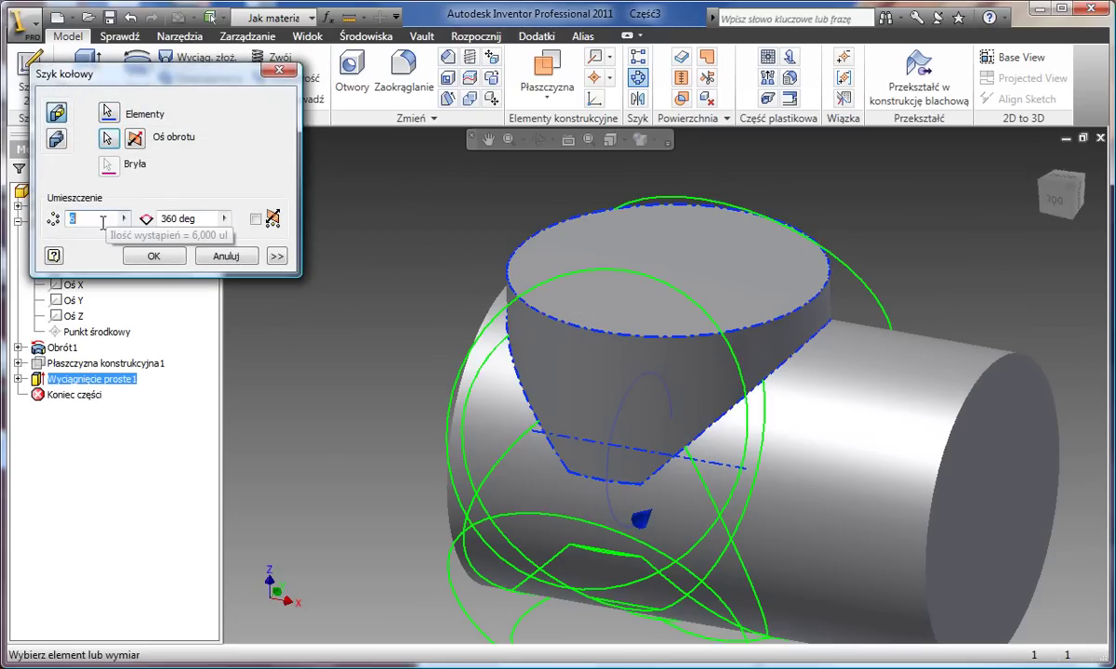
left_click(152, 258)
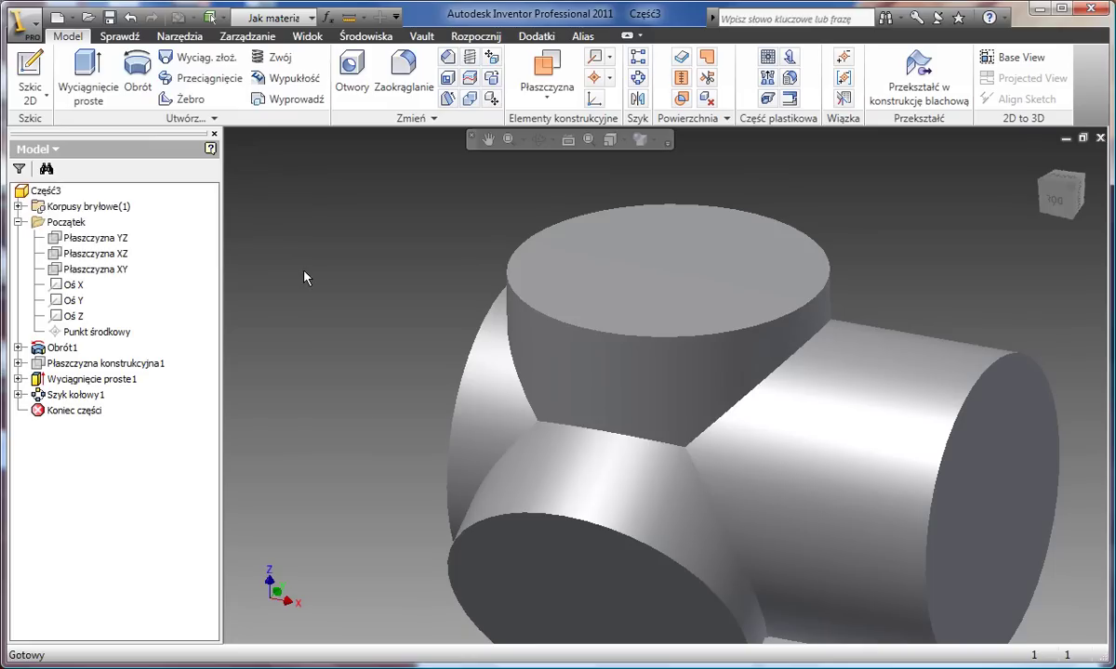
- Shell the body with a new wall thickness, removing the circular end faces of the main cylinder and the patterned bosses
left_click(447, 77)
left_click(462, 367)
left_click(551, 256)
left_click(683, 542)
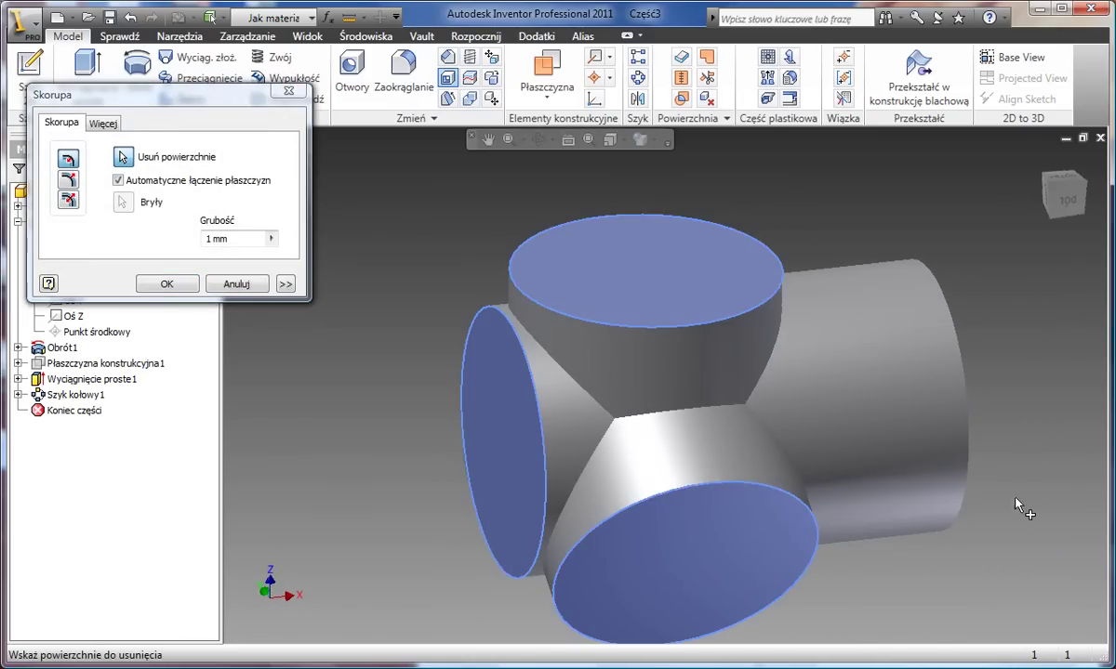
left_click(949, 451)
middle_click_drag(967, 509, 873, 461, "shift")
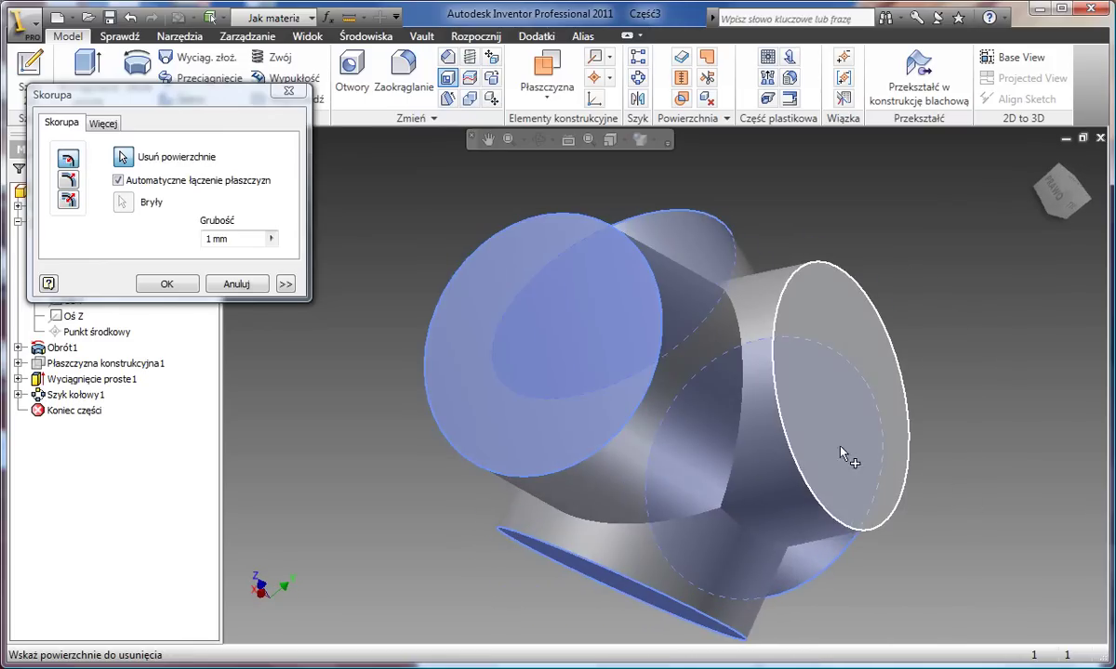
left_click(126, 247)
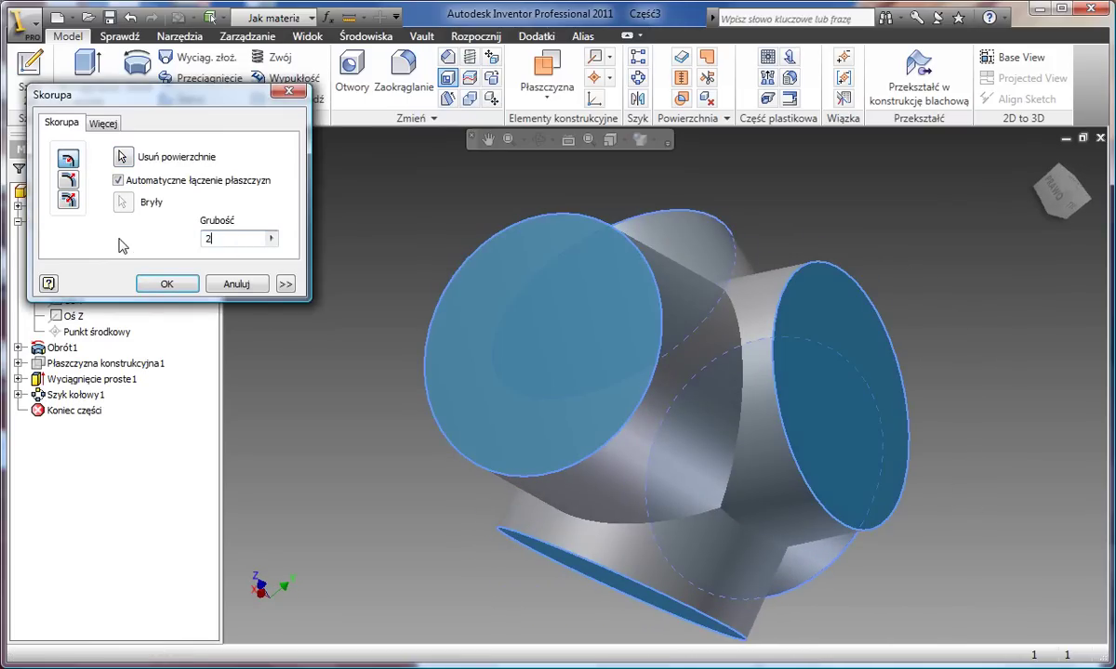
left_click(165, 284)
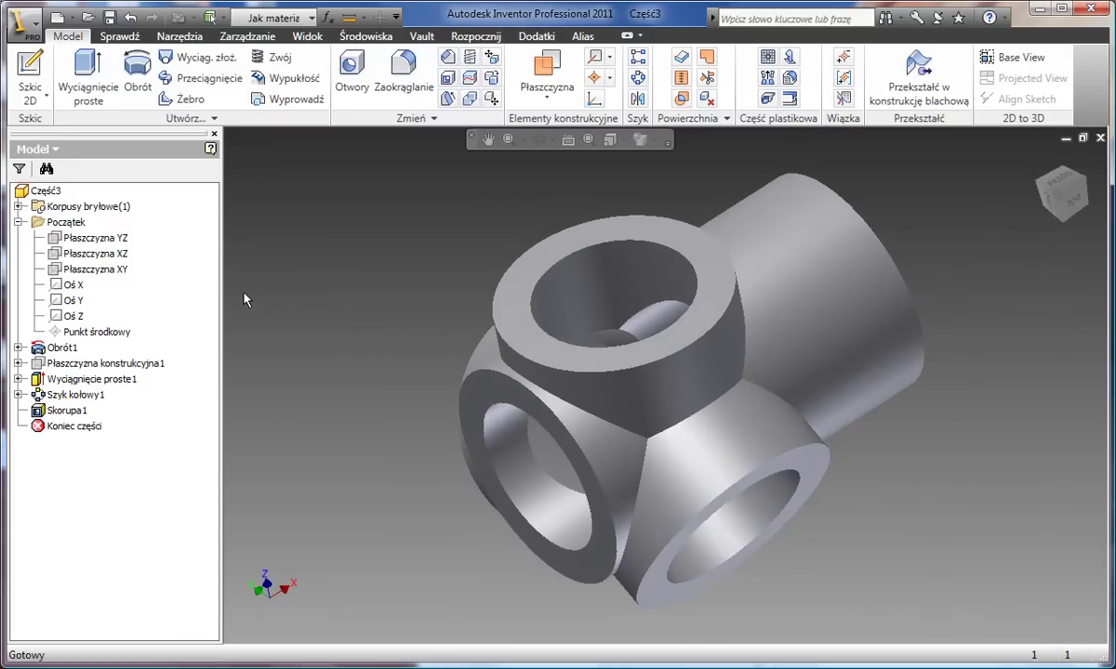
- Fillet the outer intersection edge between two neighbouring bosses with a 12 mm radius, keeping the Fillet command active for more edges
left_click(690, 420)
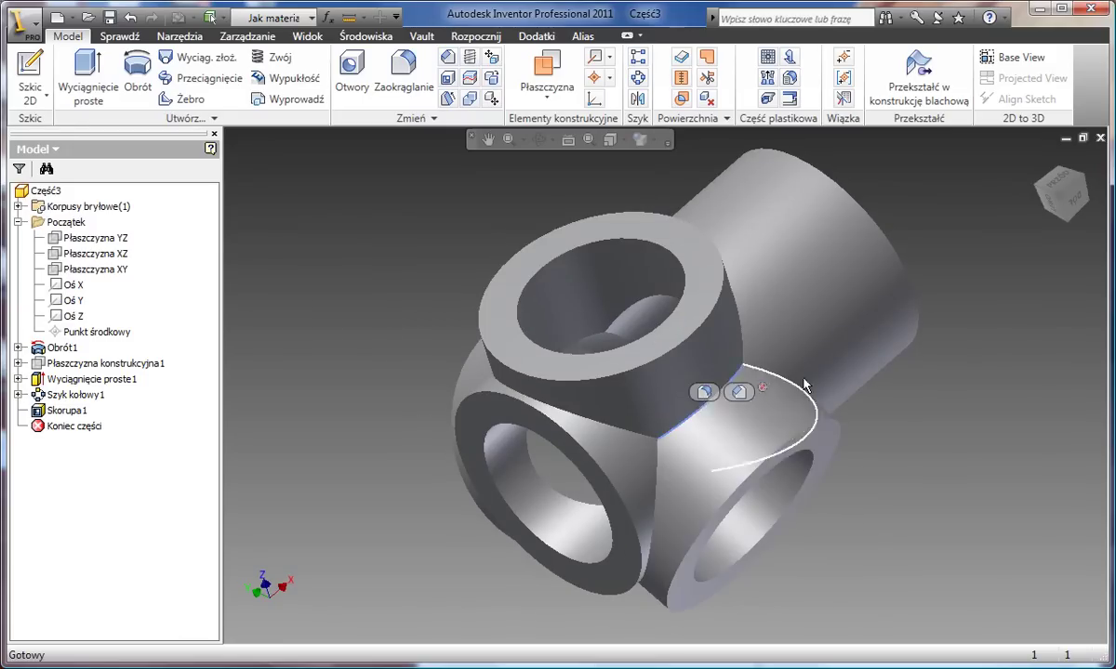
left_click(703, 393)
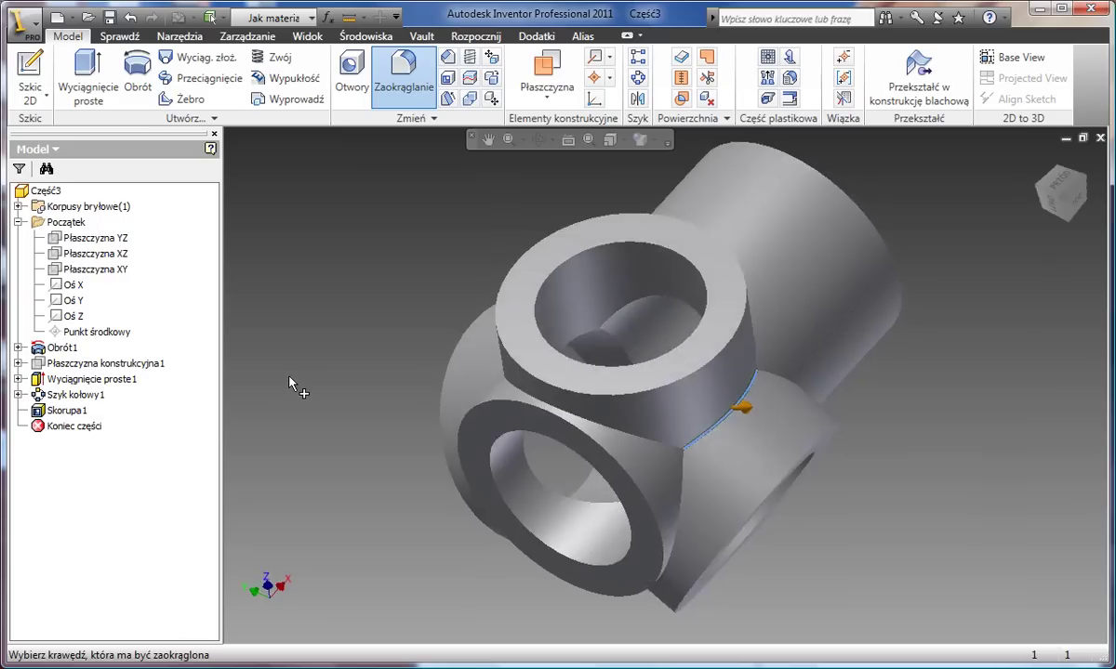
middle_click_drag(548, 370, 267, 348, "shift")
left_click(771, 441)
scroll(257, 344, "up", 4)
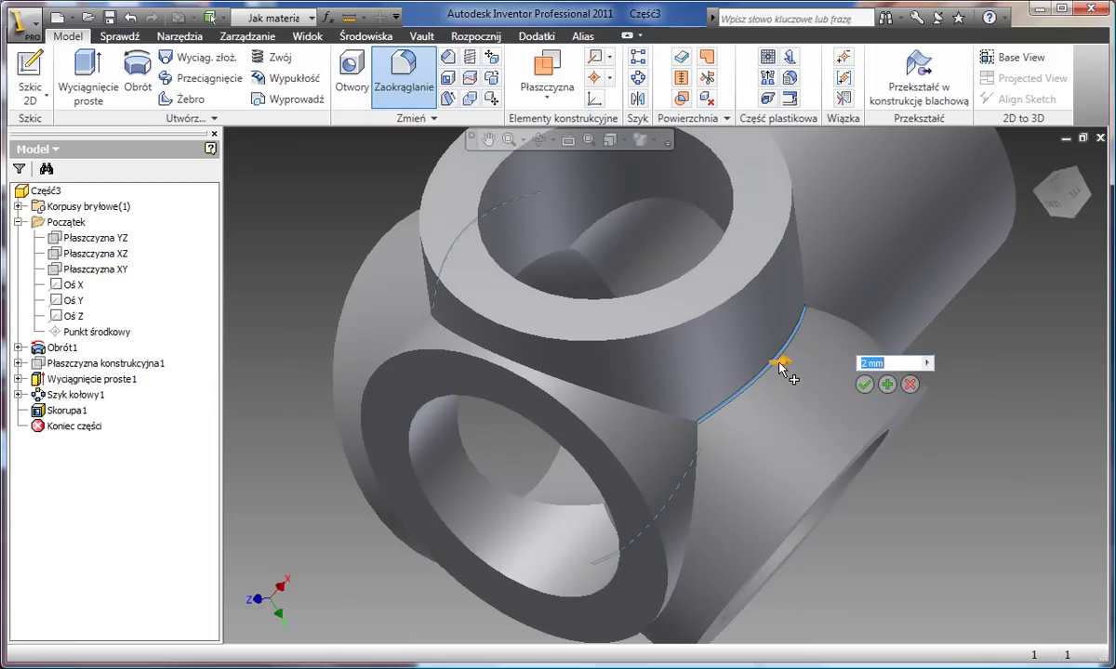
left_click_drag(782, 367, 796, 372)
type("12")
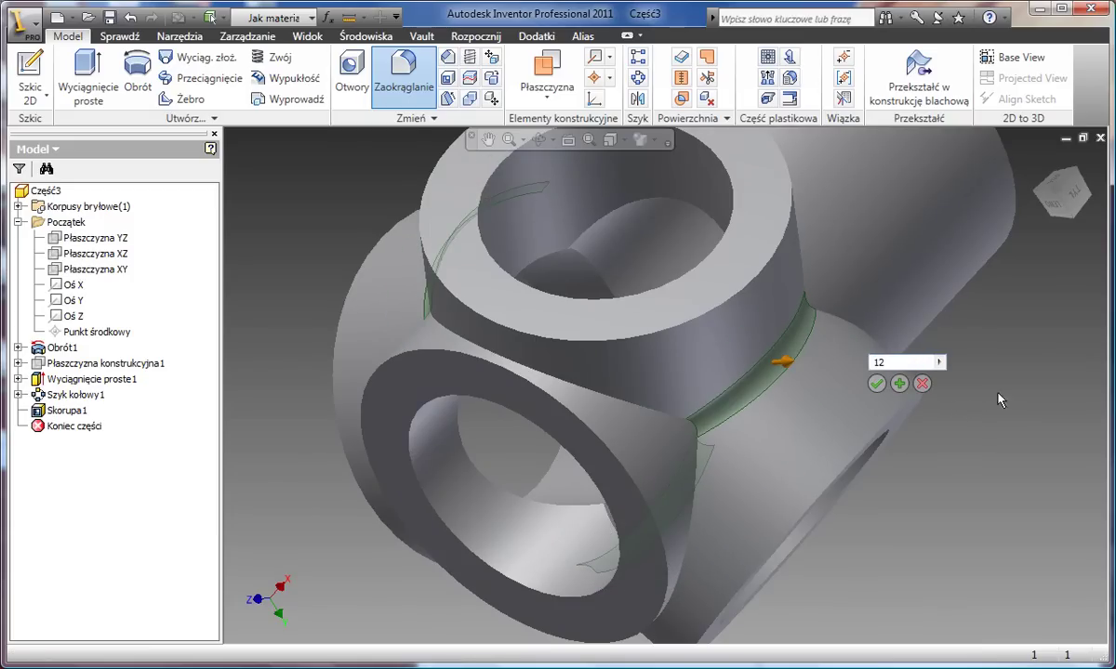
left_click(899, 384)
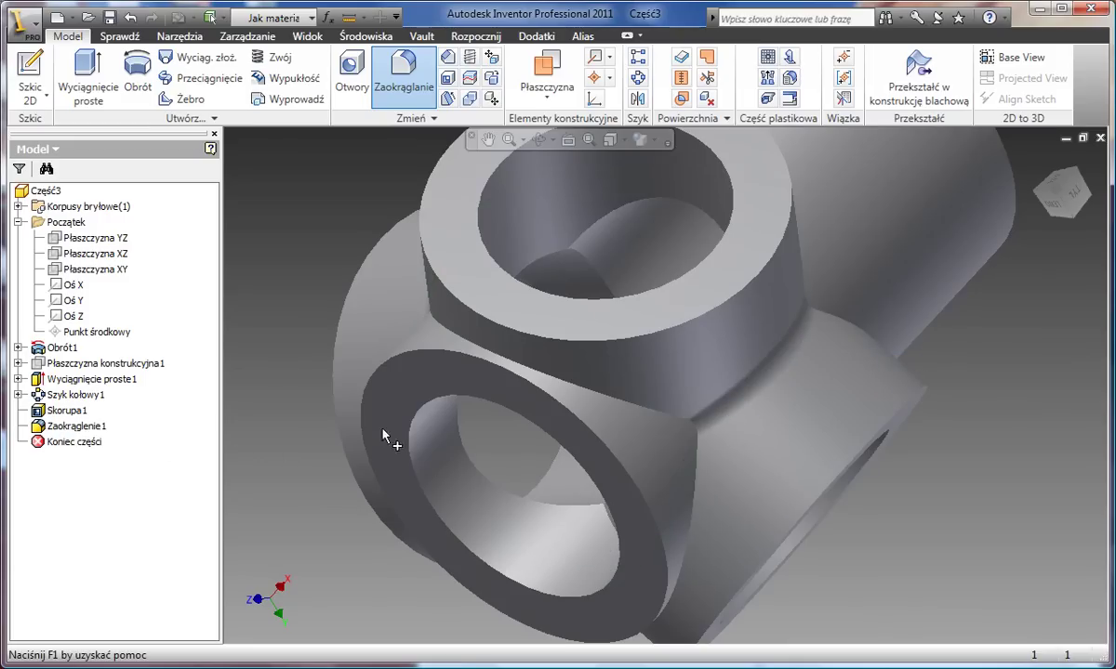
- Fillet the remaining outer intersection edges around the front end opening and between the bosses and the main cylinder with a 12 mm radius
left_click(687, 424)
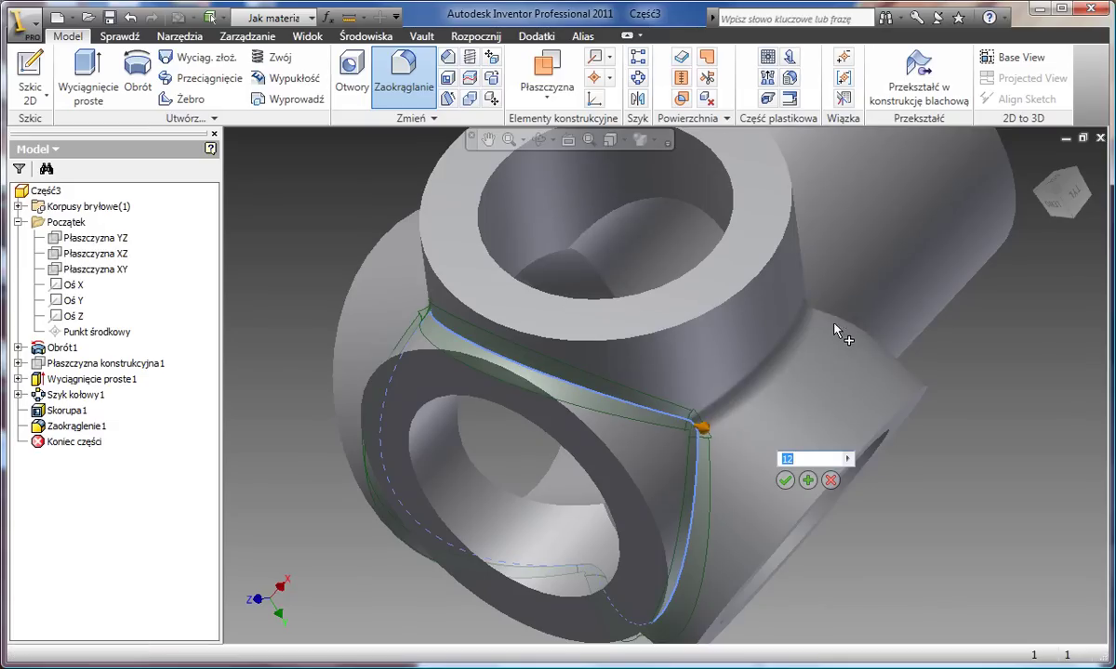
left_click(776, 295)
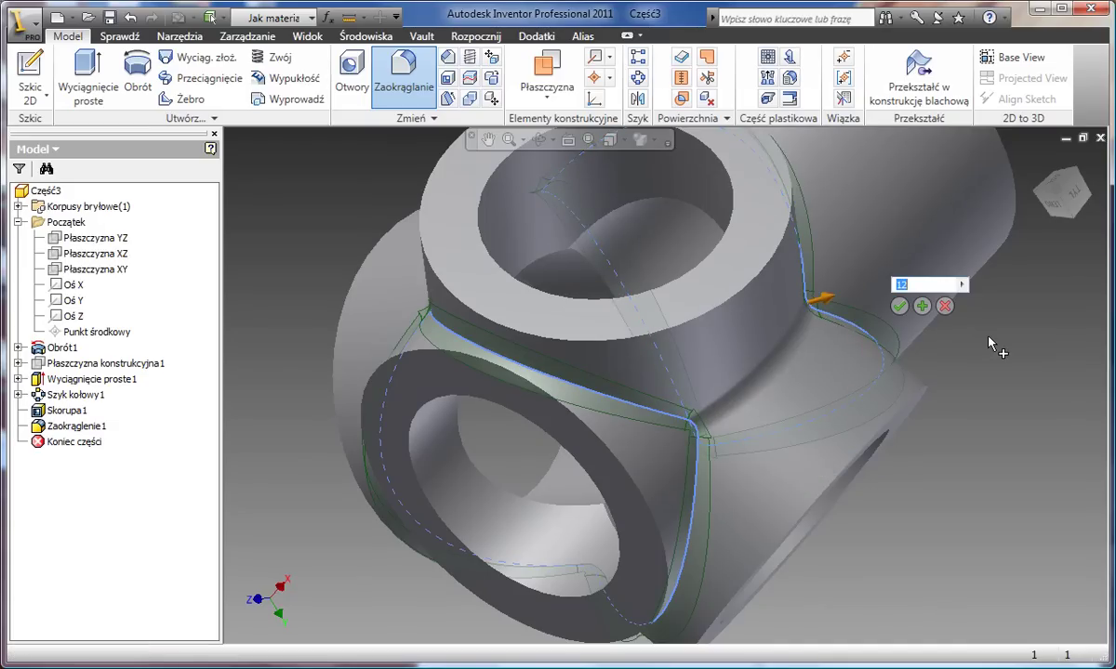
left_click(899, 307)
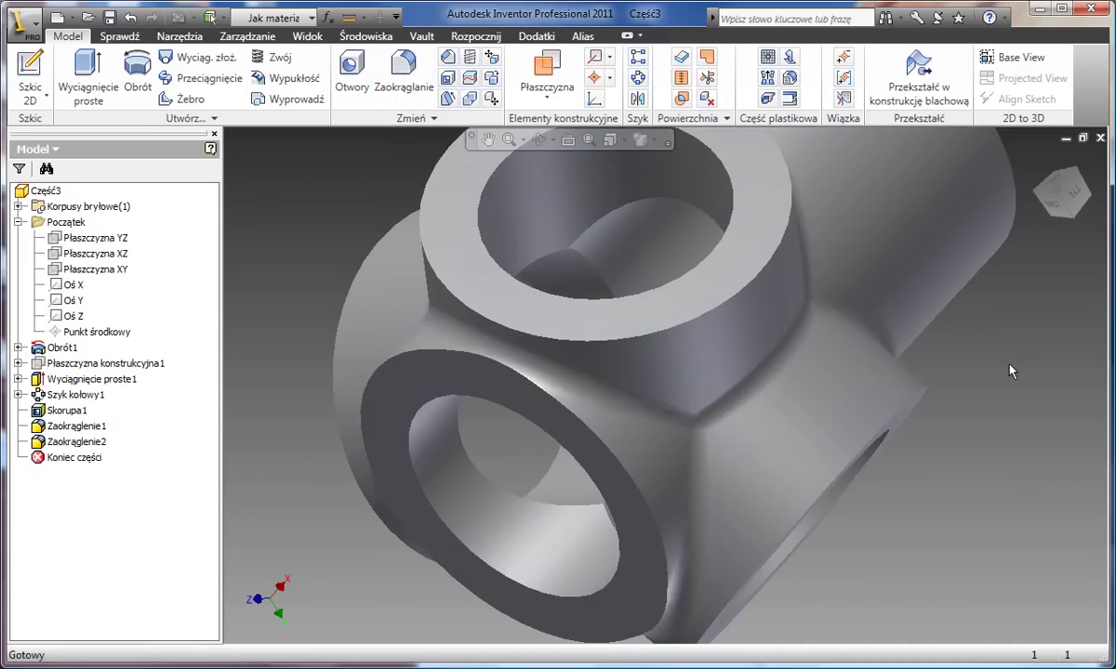
- Fillet the inner intersection edge visible through a boss opening with a 6 mm radius, keeping the Fillet command active for more edges
key("F5")
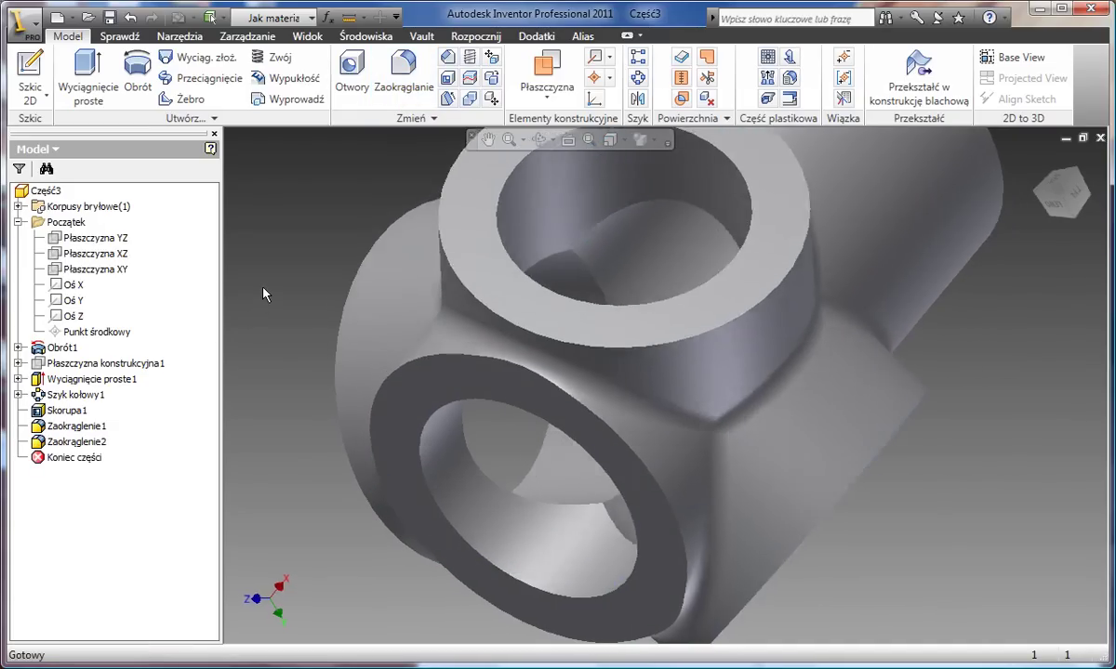
key("F5")
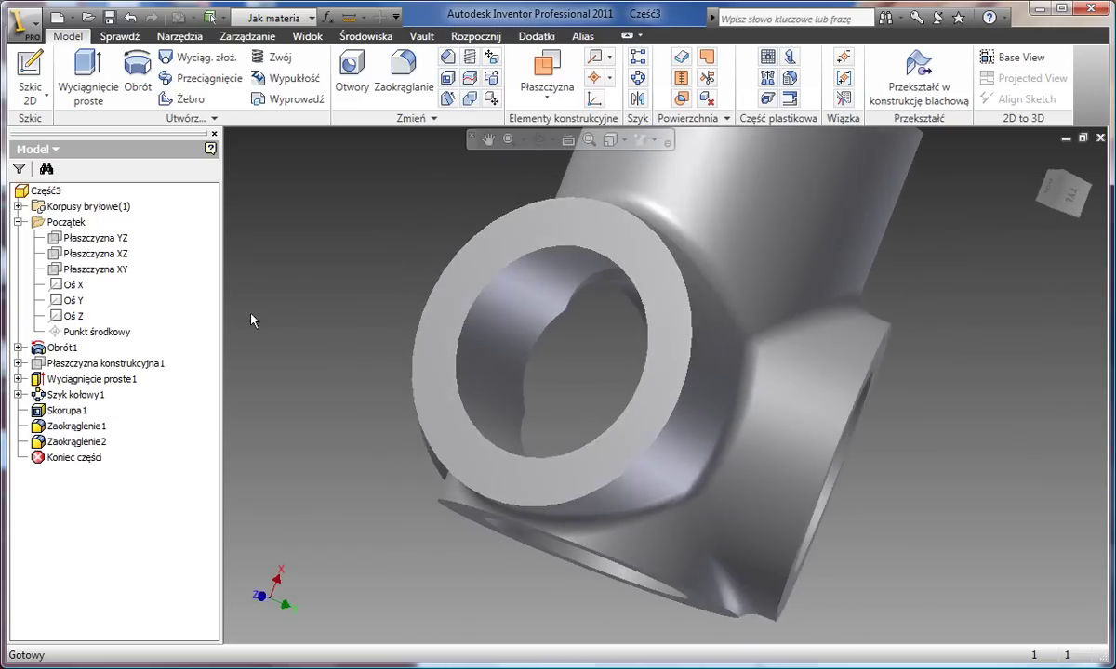
left_click(537, 363)
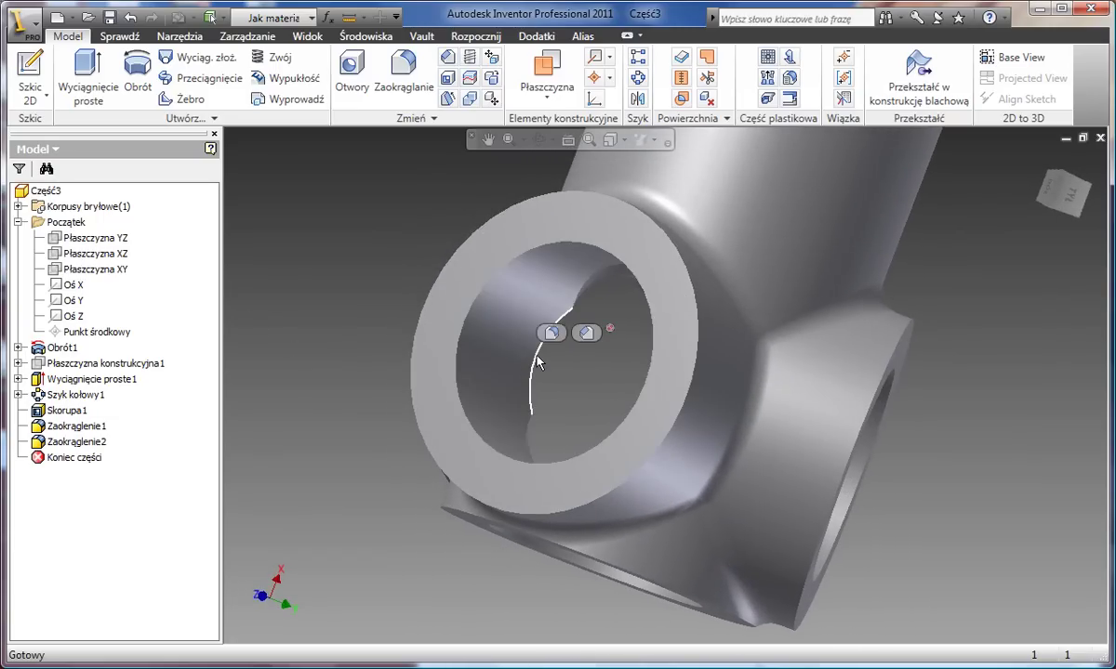
left_click(553, 335)
middle_click_drag(550, 335, 819, 470, "shift")
type("6")
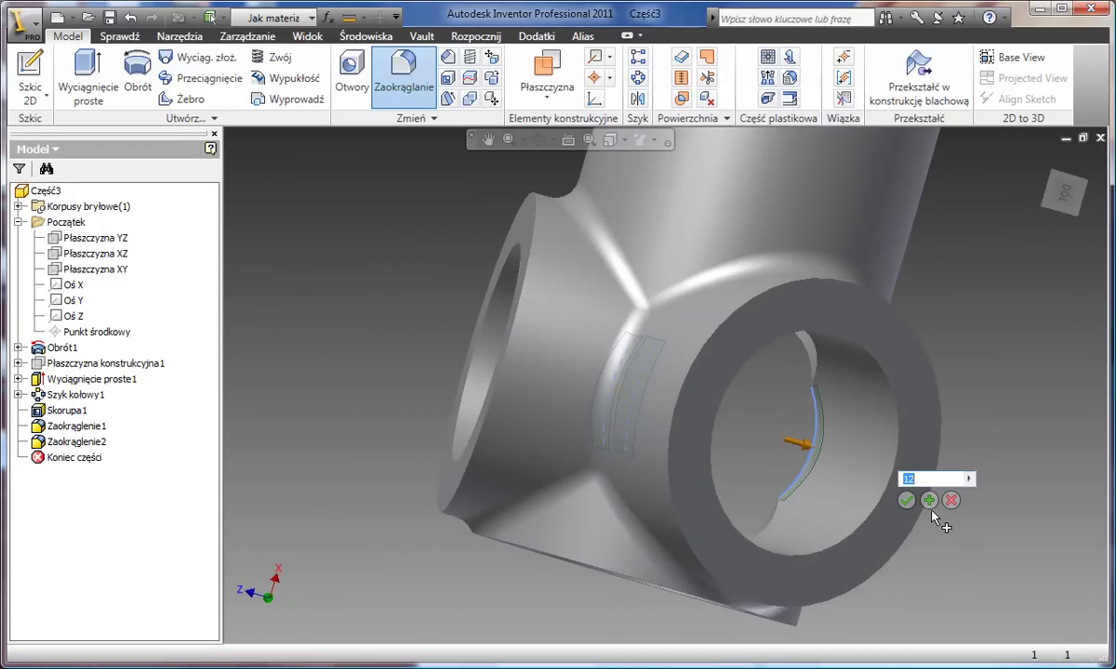
left_click(928, 501)
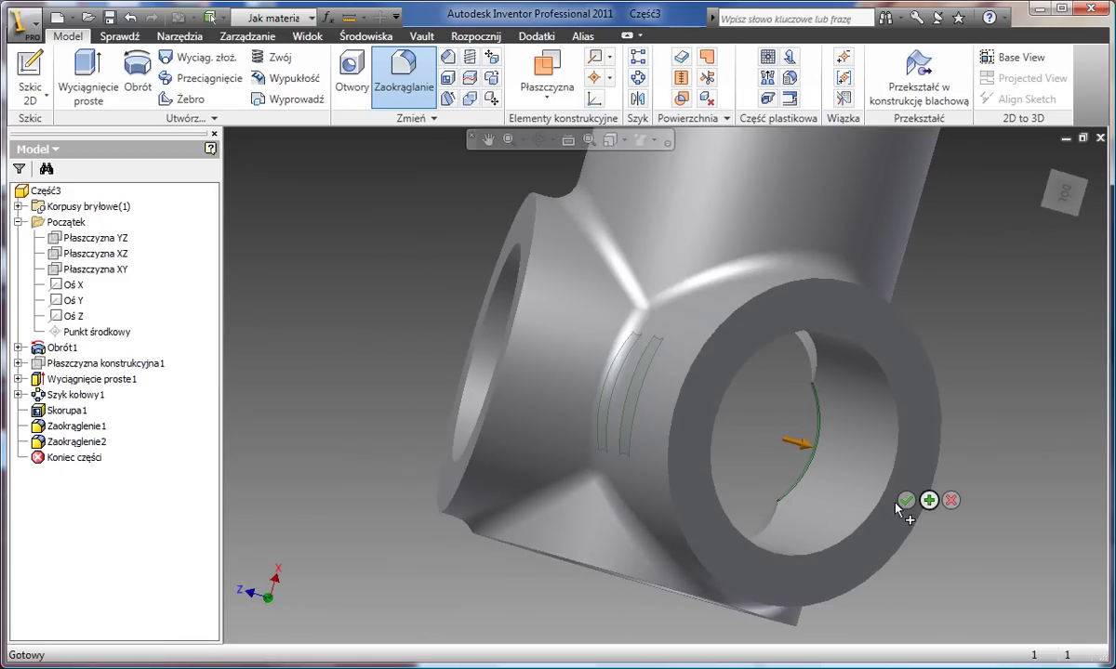
- Fillet the remaining inner intersection edge loops inside the fitting with a 6 mm radius and finish the command
left_click(779, 516)
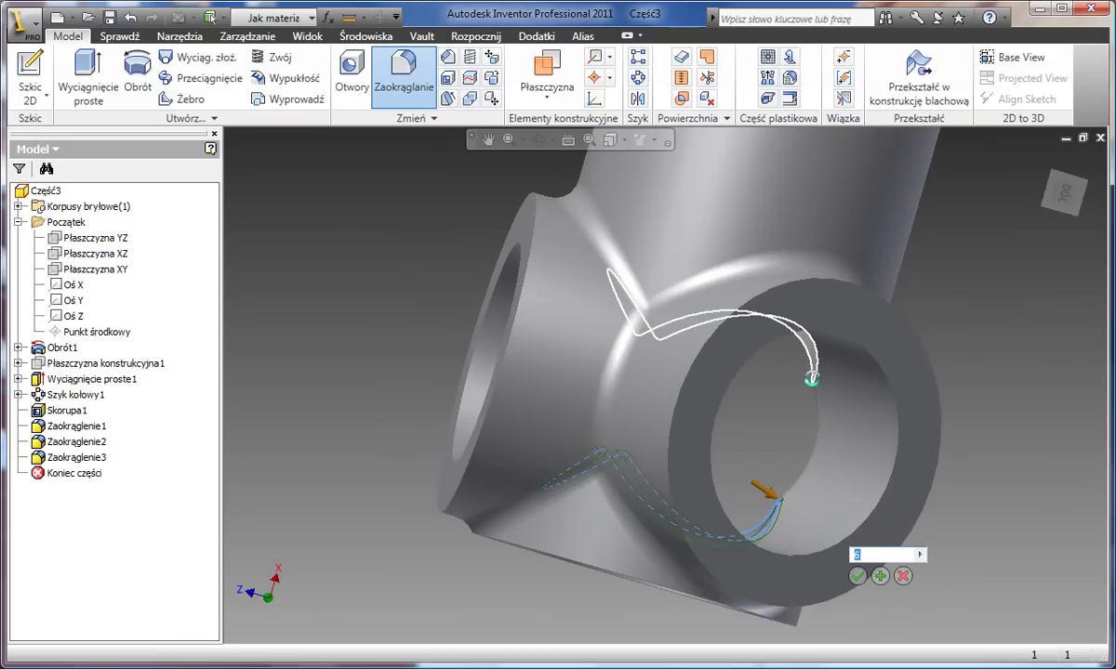
left_click(816, 374)
key("Return")
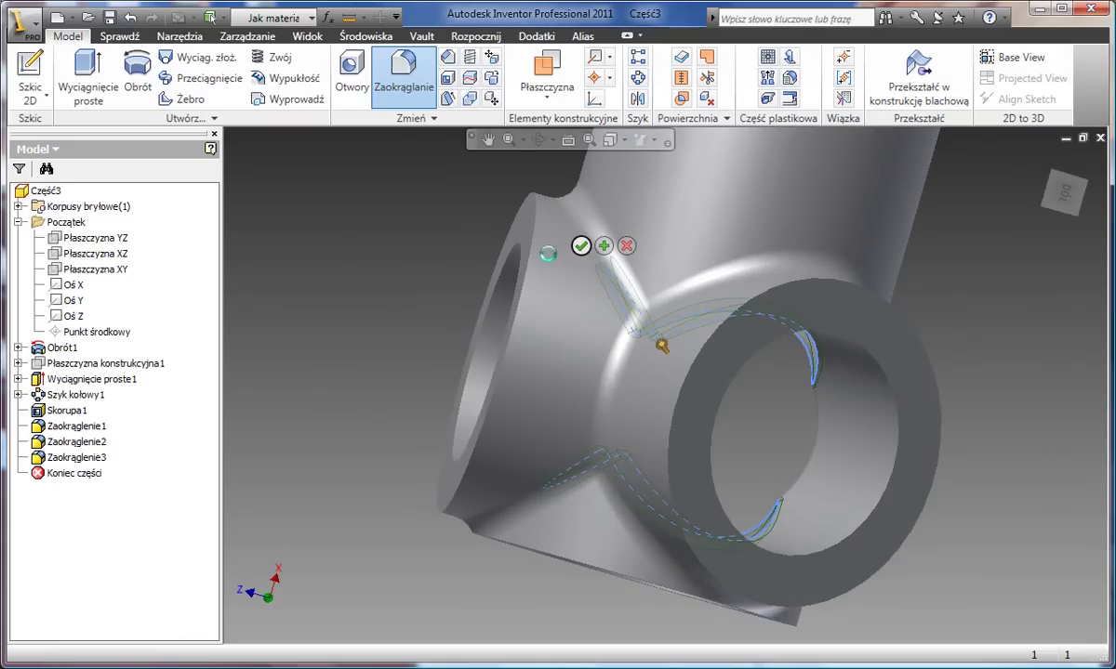
- Chamfer the inner circular edge of one end opening by 10 mm, using the single-distance (Odległość) method
key("F6")
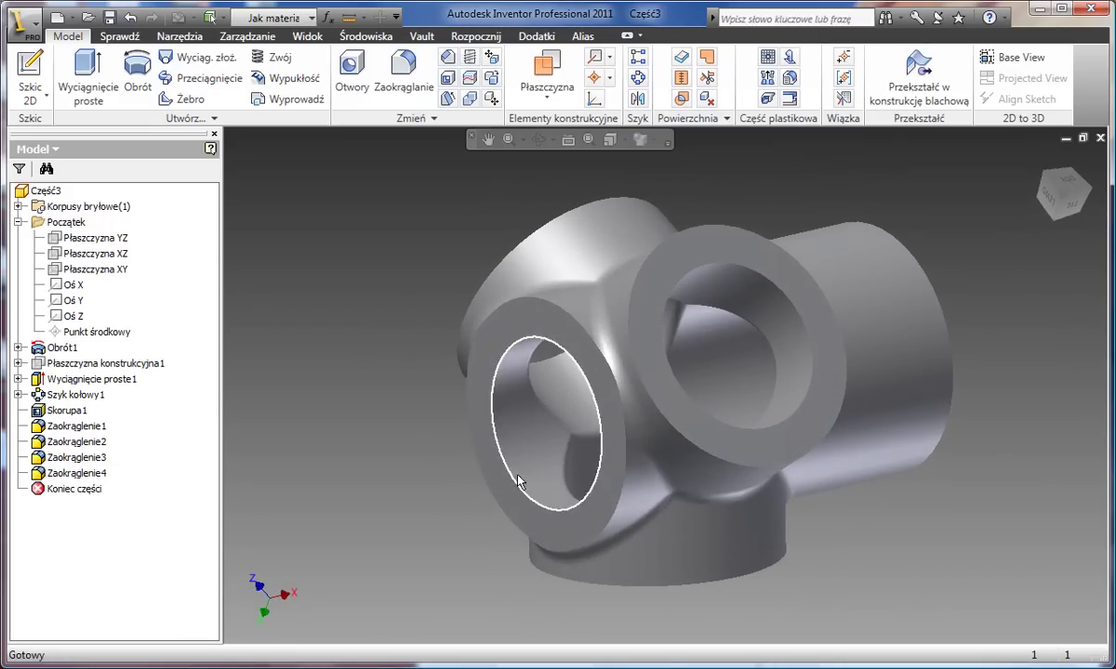
left_click(518, 484)
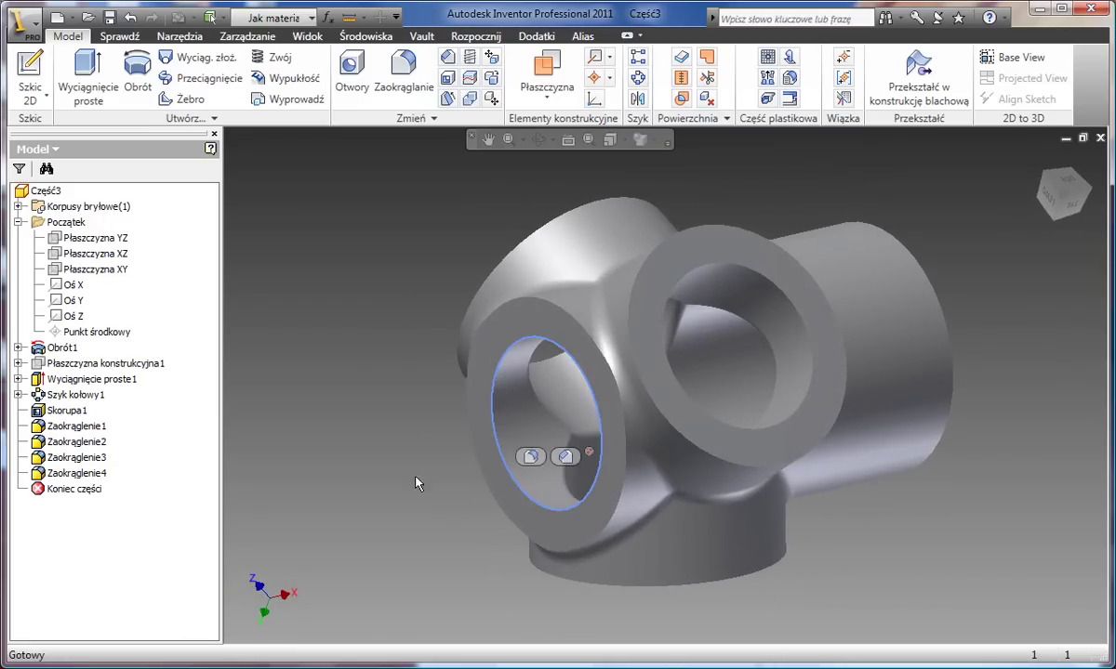
left_click(565, 457)
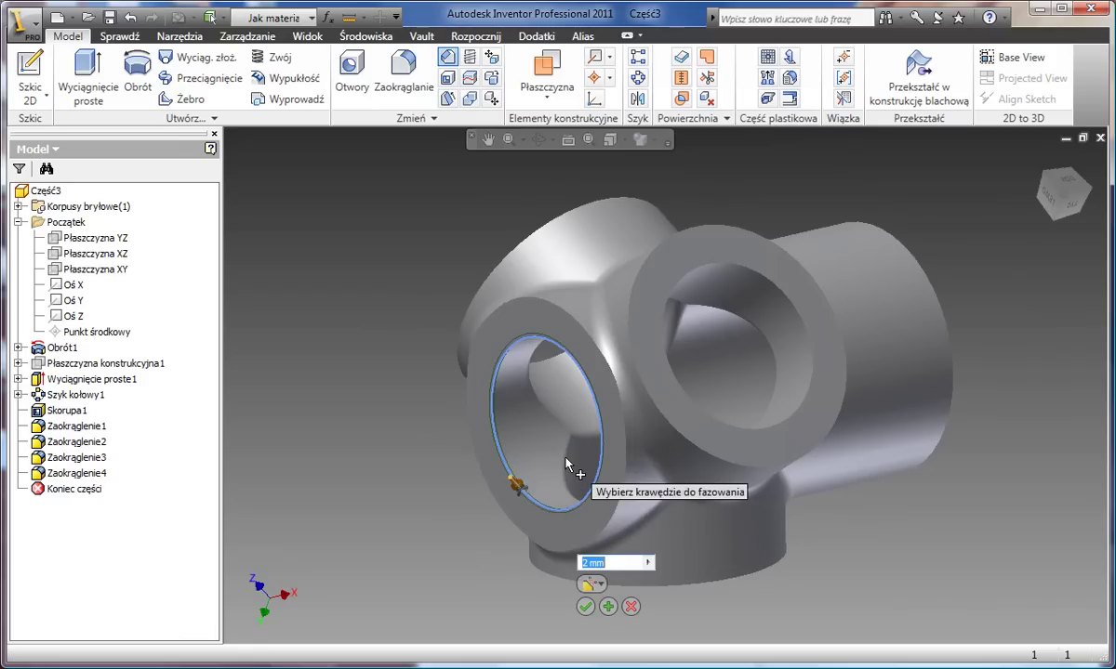
left_click(516, 490)
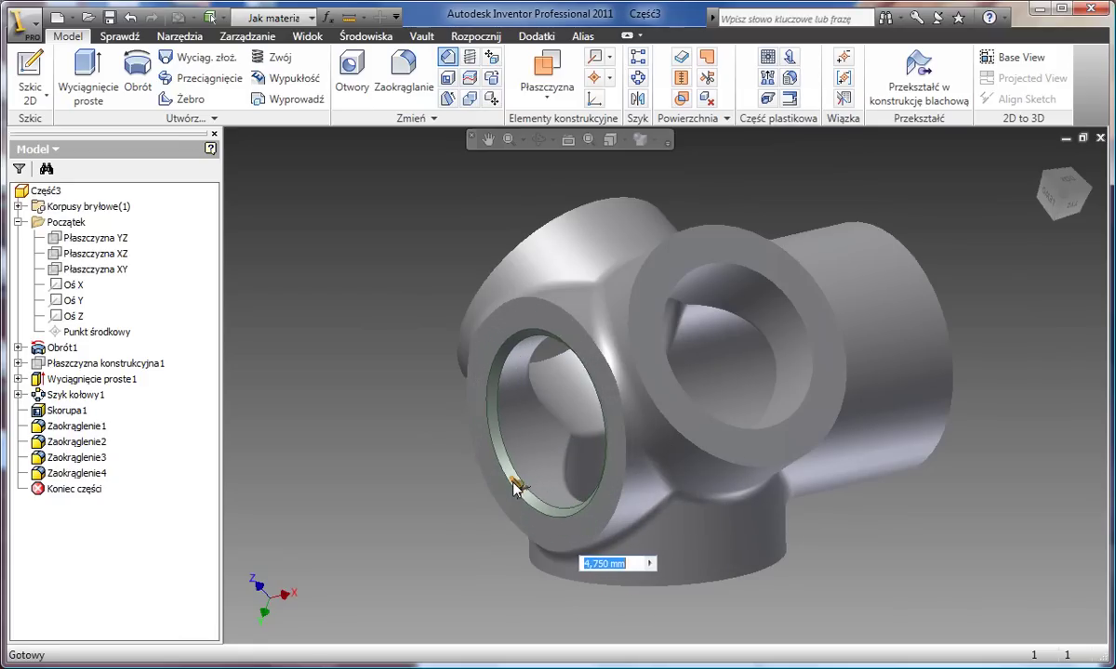
left_click(491, 500)
left_click(485, 500)
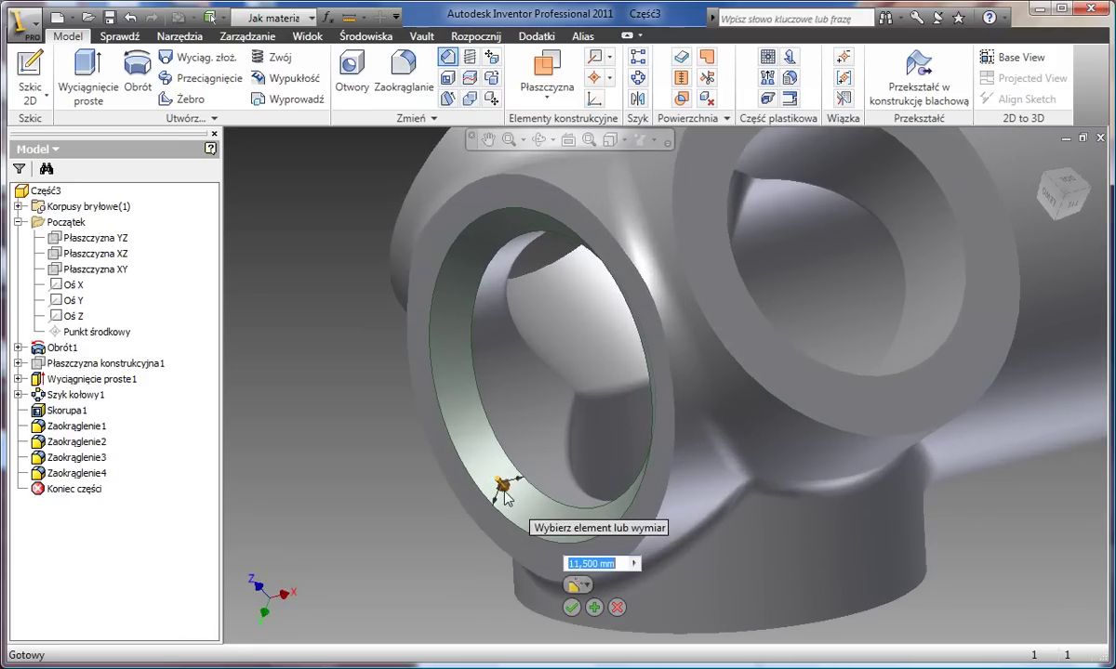
type("7")
key("Return")
left_click_drag(499, 485, 504, 490)
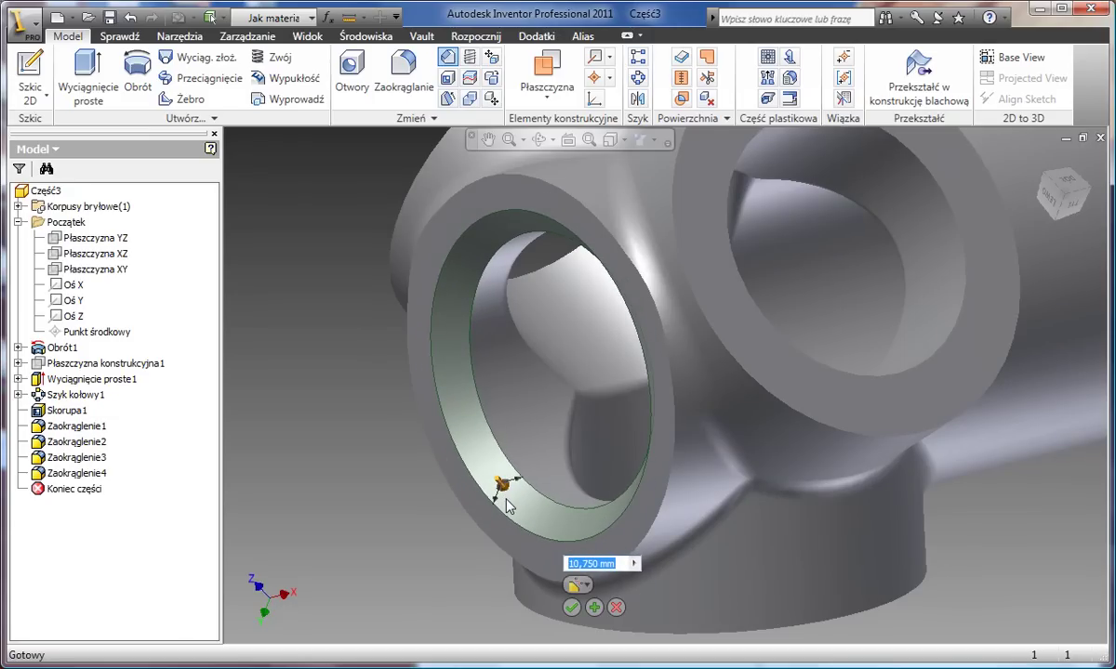
type("10")
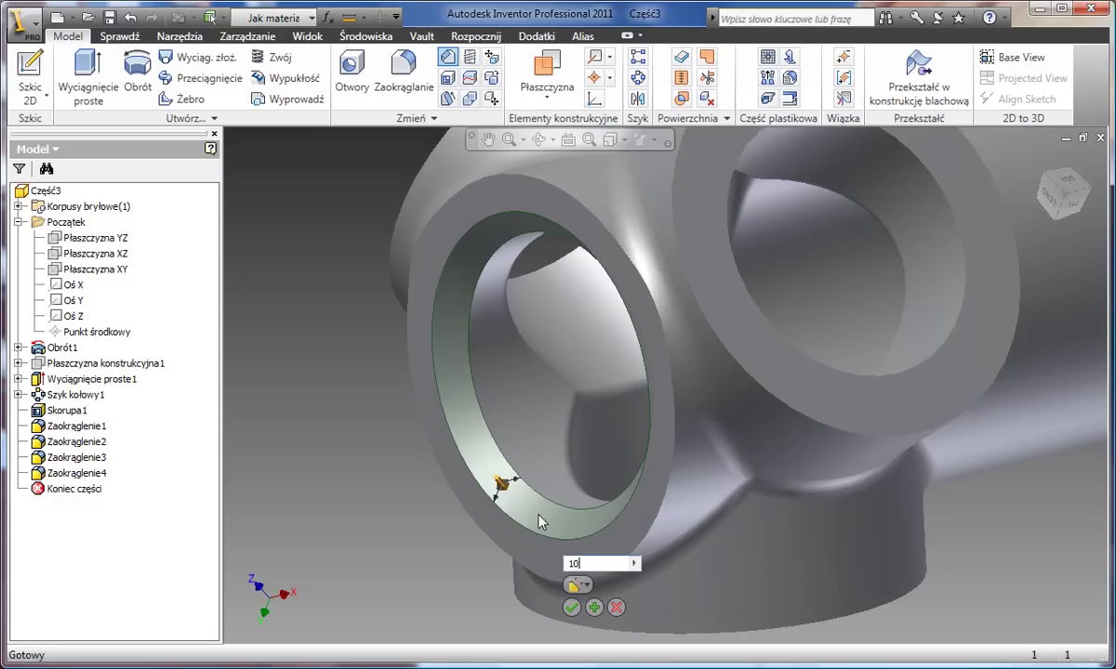
left_click(586, 585)
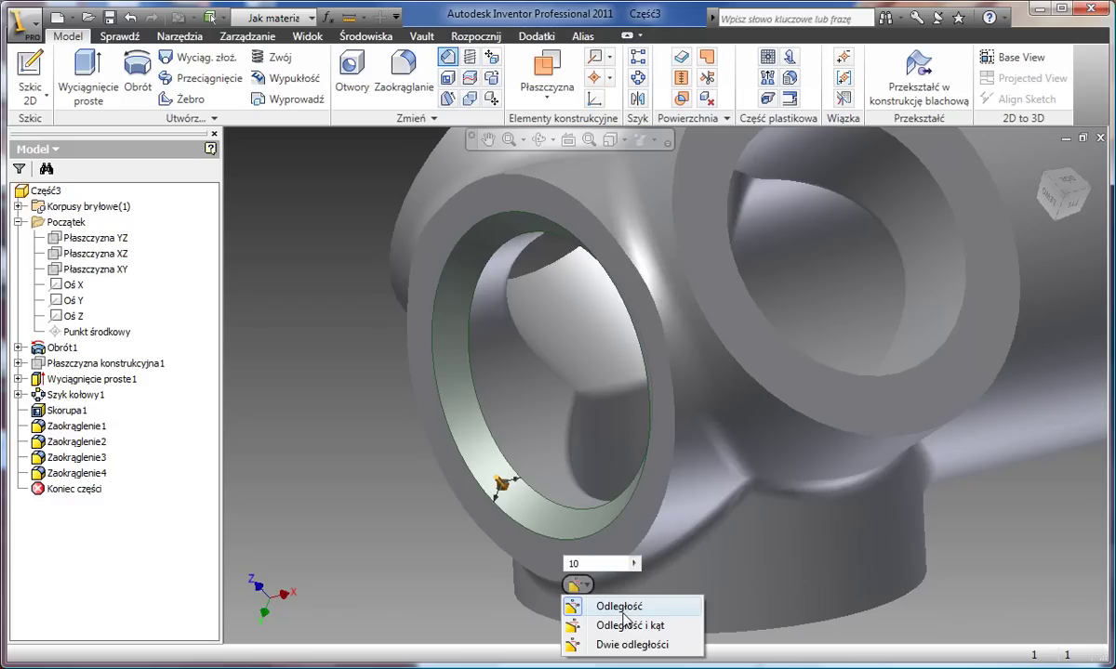
left_click(621, 608)
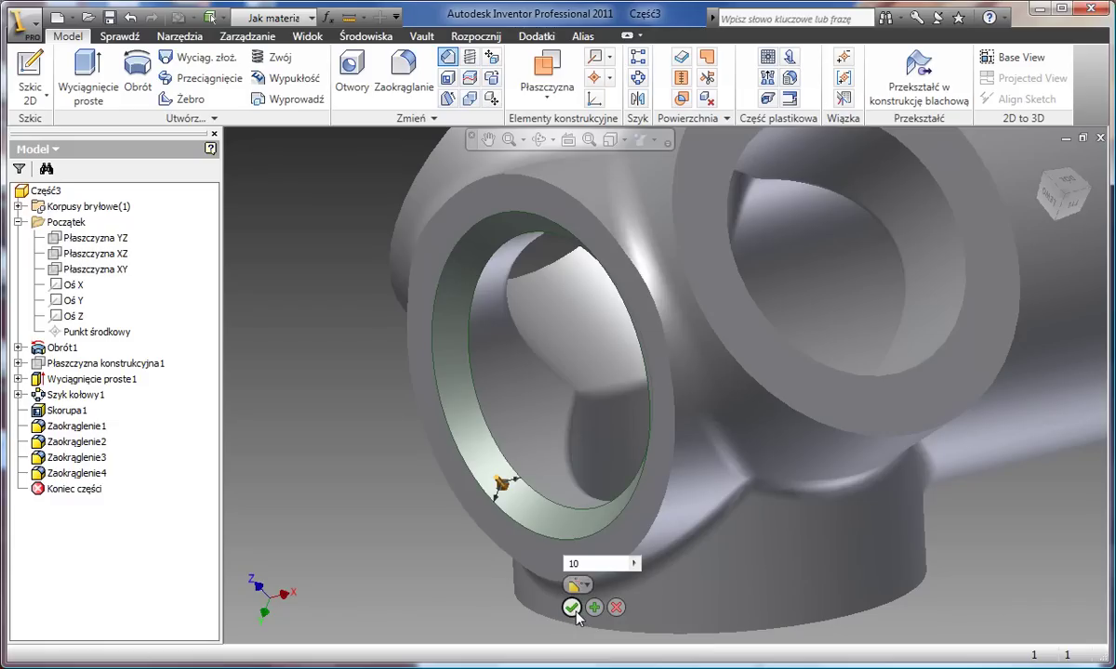
left_click(572, 610)
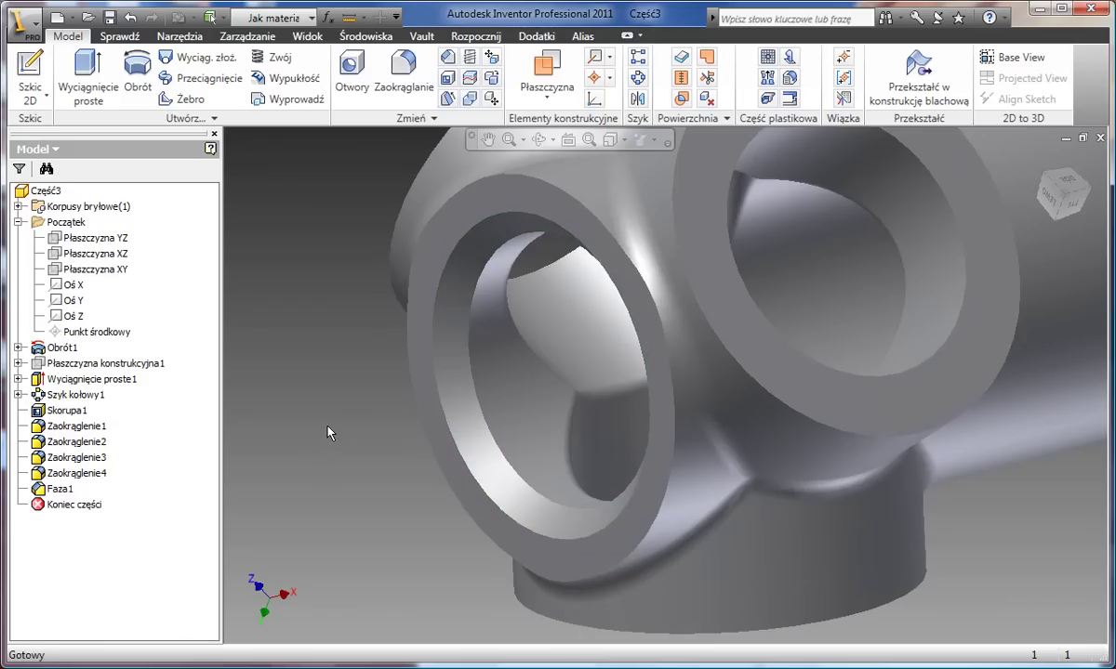
key("F6")
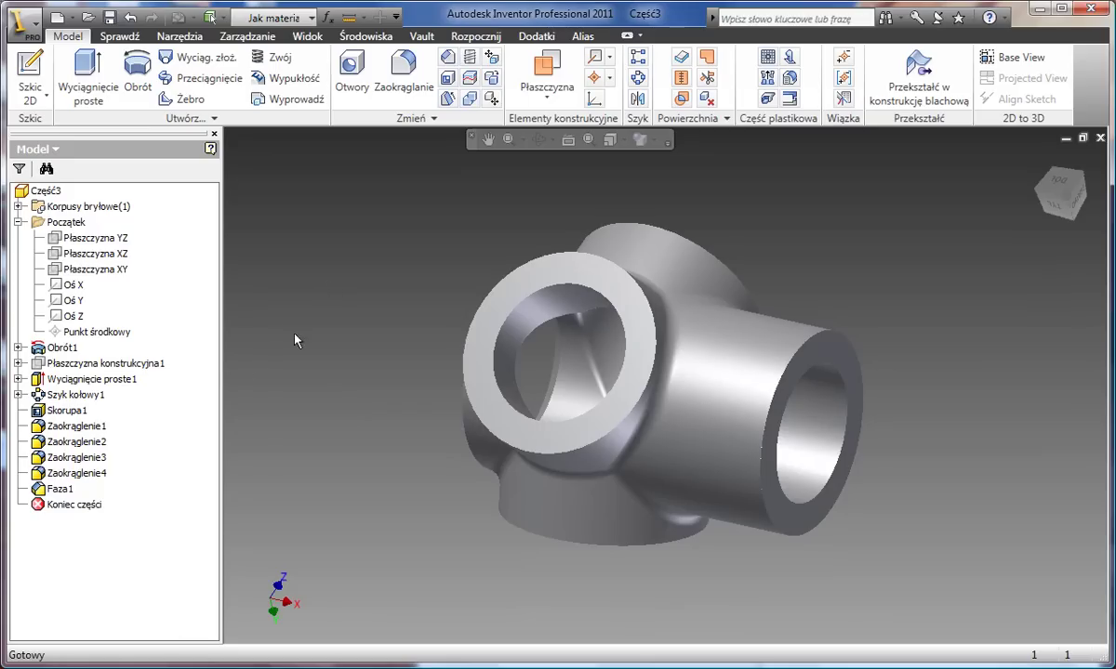
left_click(67, 350)
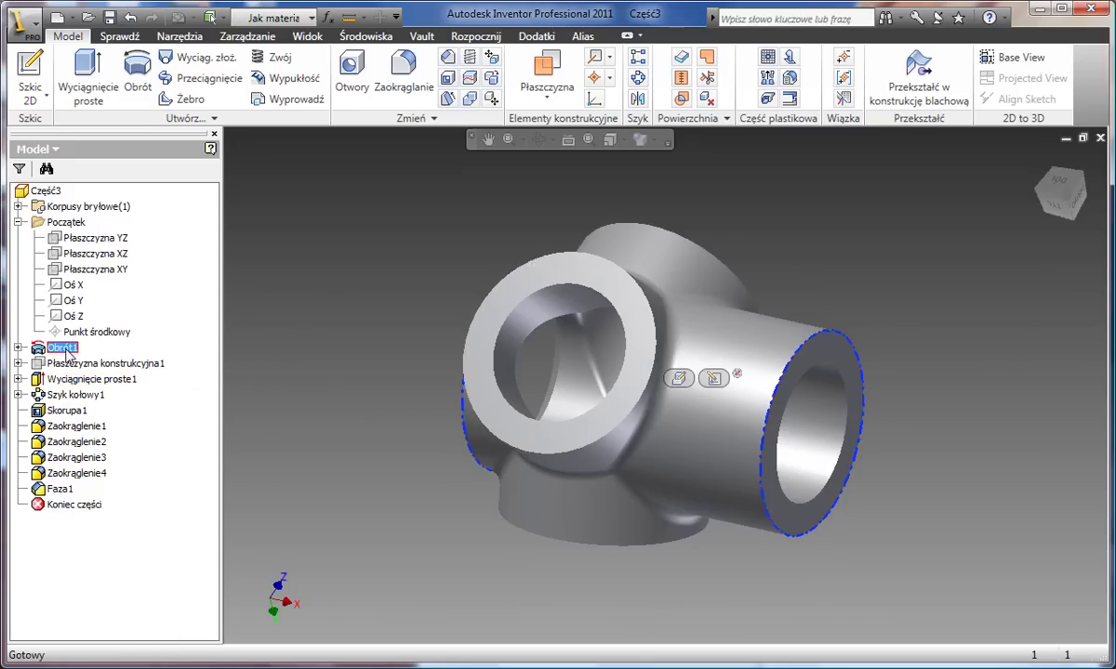
left_click(17, 348)
left_click(299, 308)
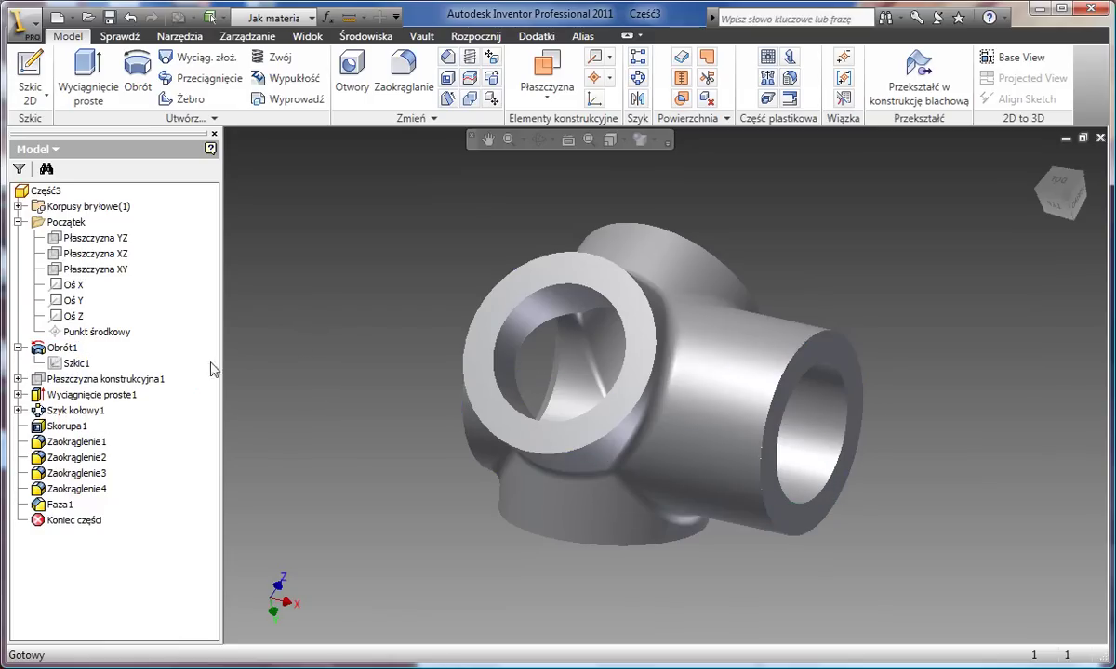
left_click(18, 348)
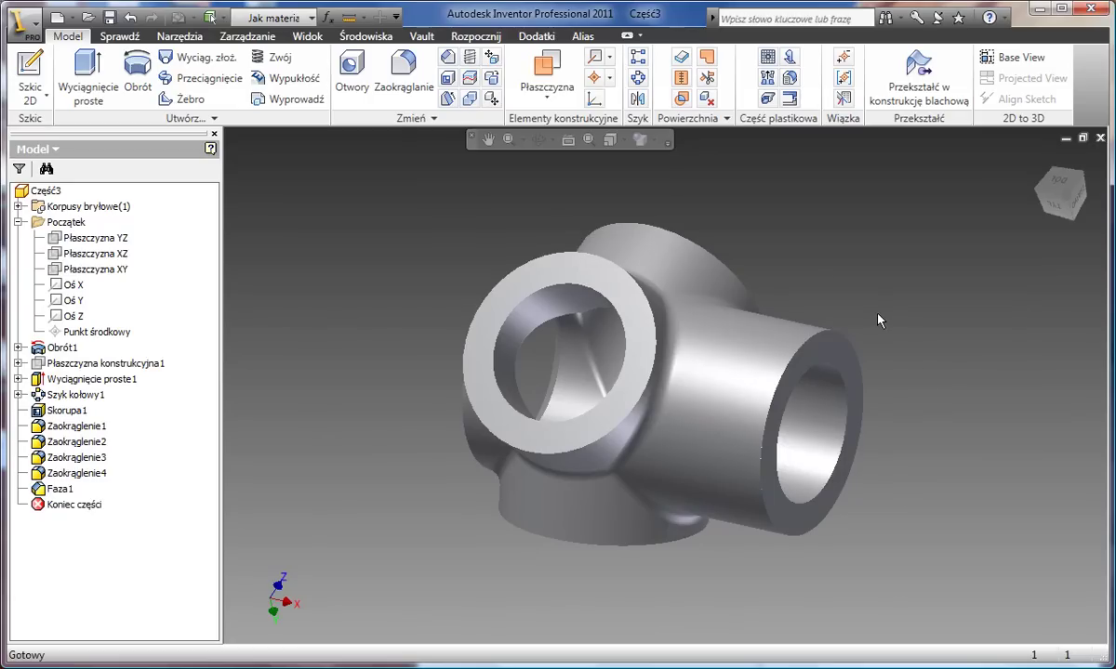
- Open the base sketch of the revolved main cylinder for editing
left_click(745, 361)
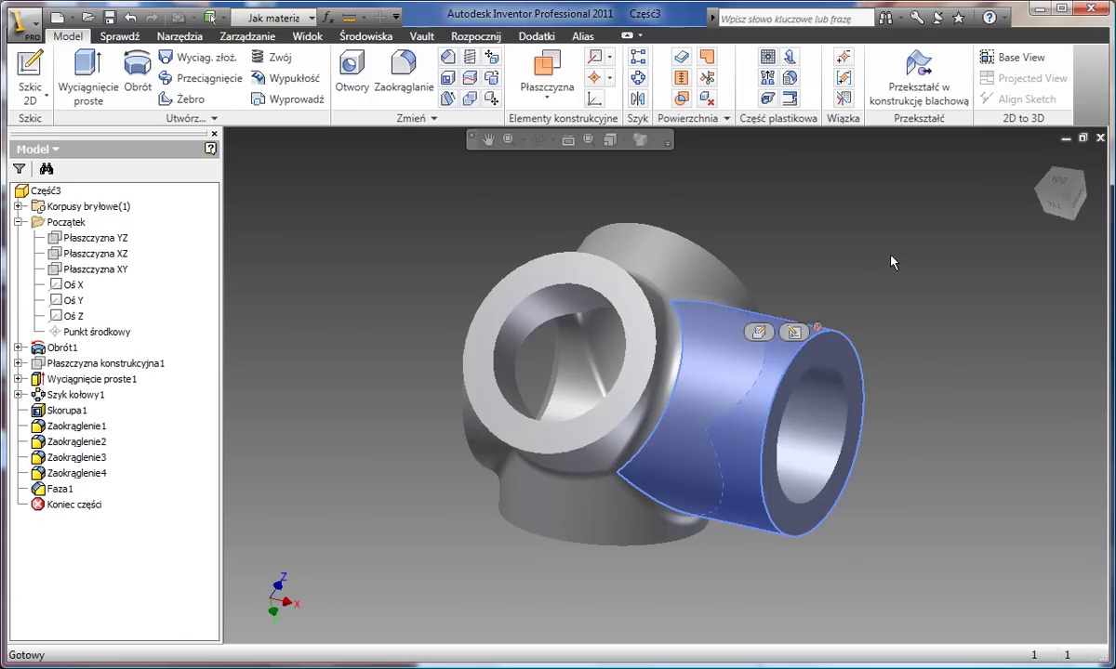
key("F5")
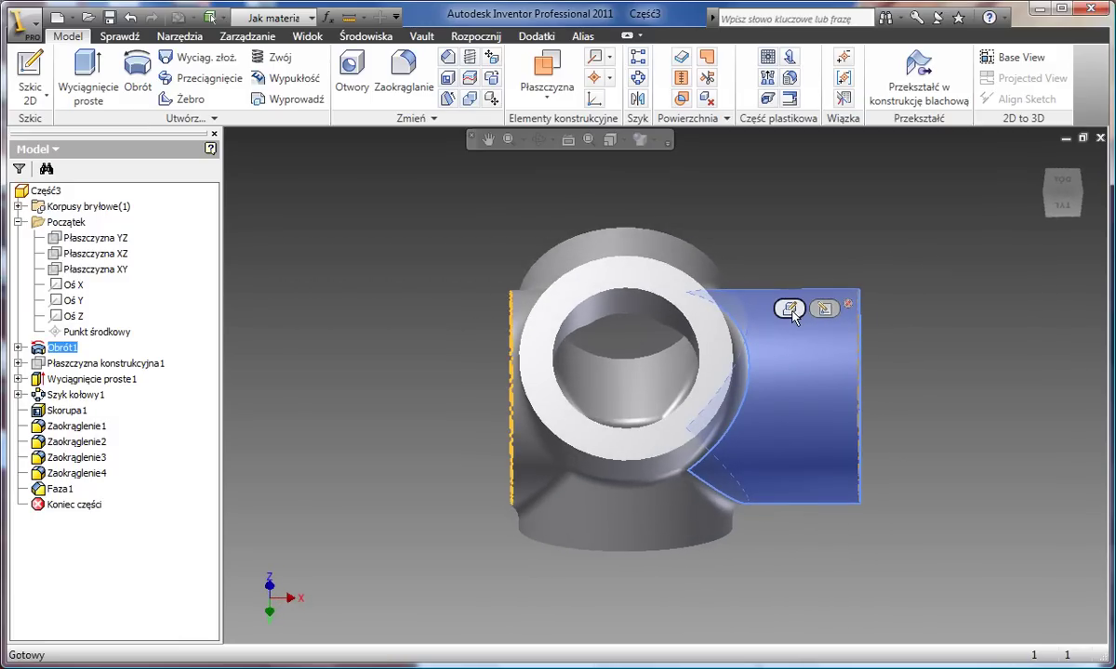
key("F5")
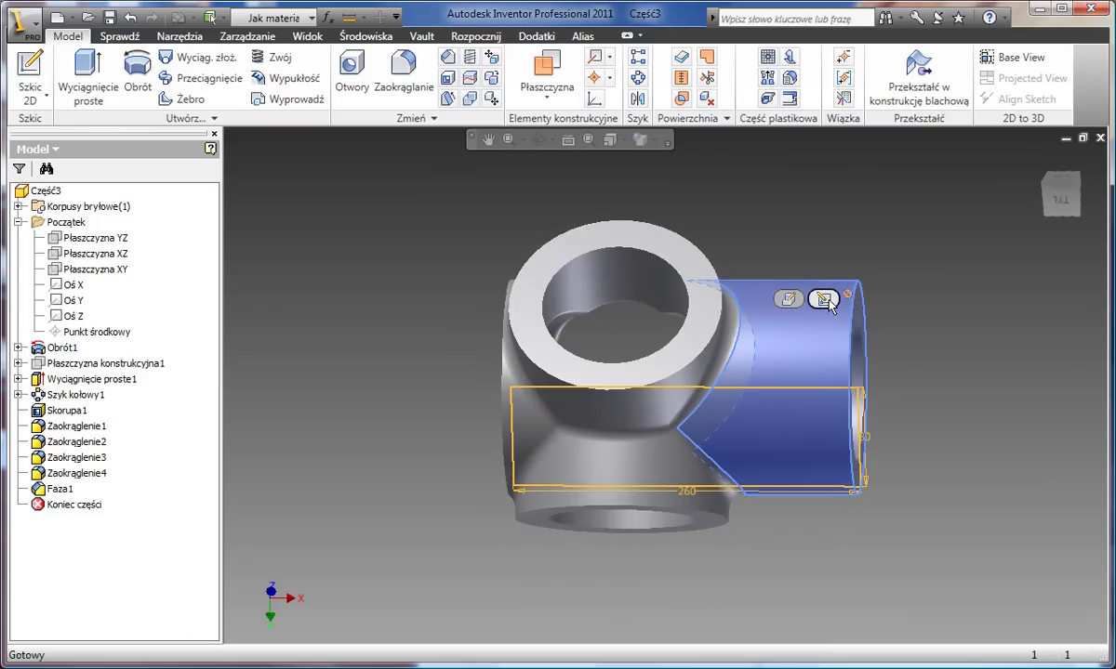
left_click(824, 301)
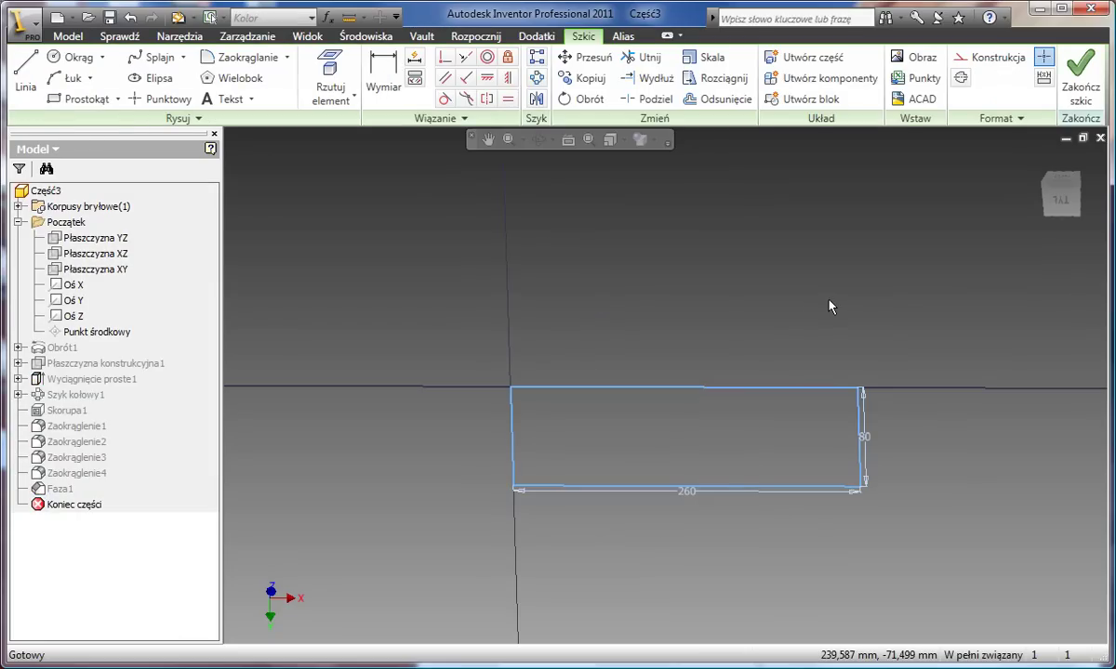
- Draw a rectangle 20 mm long and 10 mm high in the profile's outer corner at the cylinder's free end, and finish the sketch
left_click(80, 101)
left_click(900, 425)
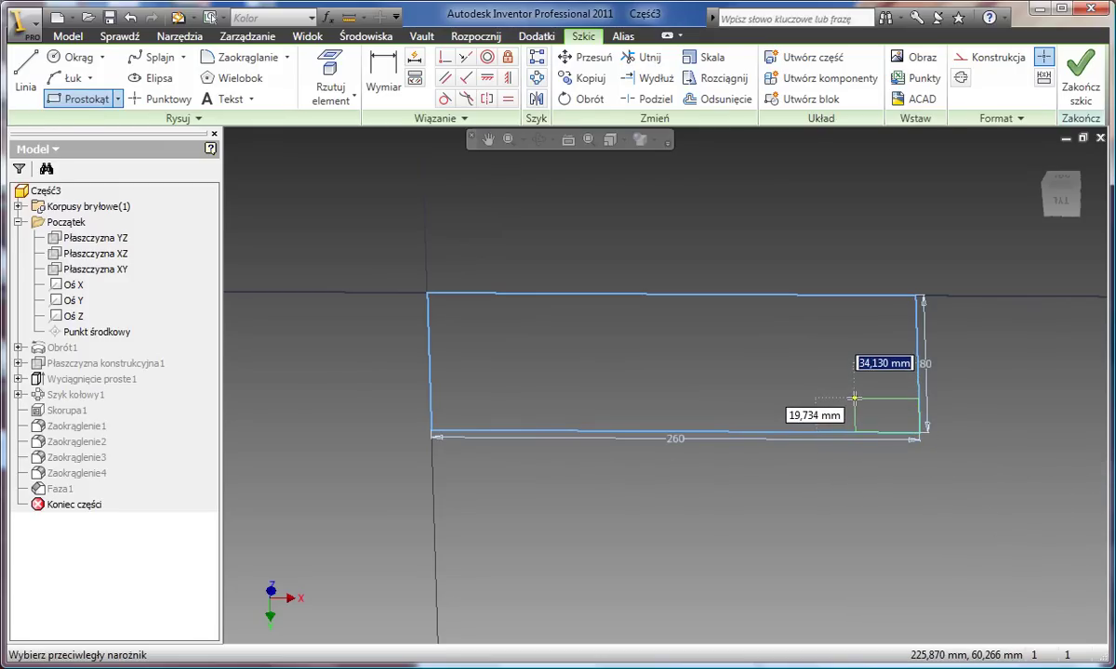
type("20")
key("Tab")
type("10")
key("Return")
right_click(972, 351)
left_click(1000, 362)
right_click(997, 374)
left_click(1002, 398)
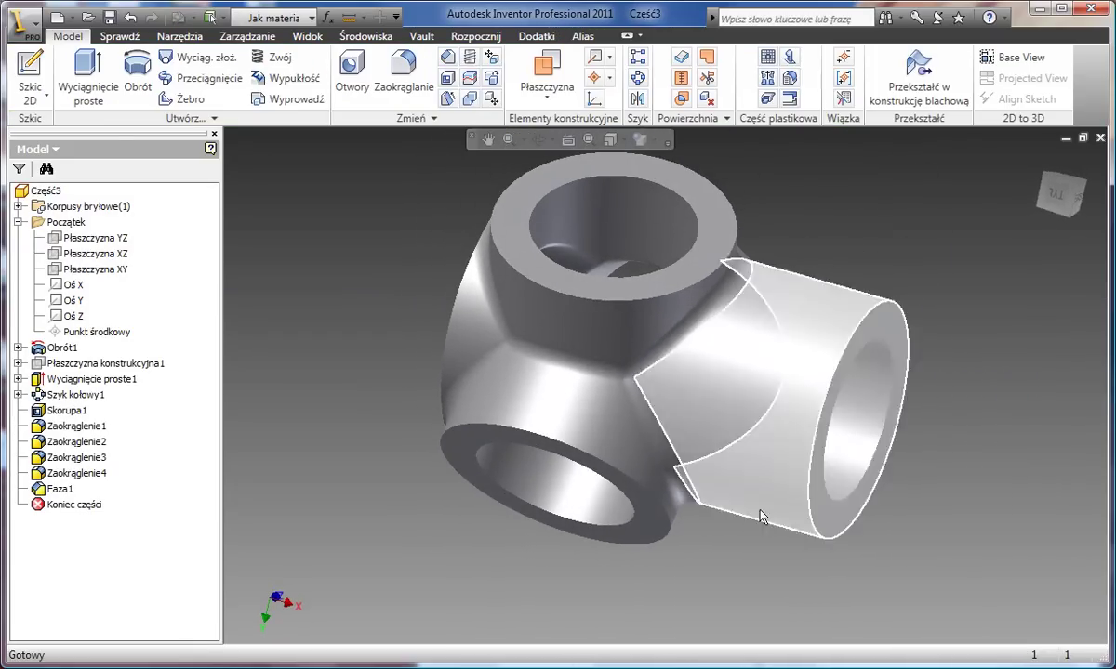
- Edit the main cylinder's revolve to exclude the small 20 × 10 mm corner rectangle from its profile, stepping down the cylinder's free end
left_click(822, 324)
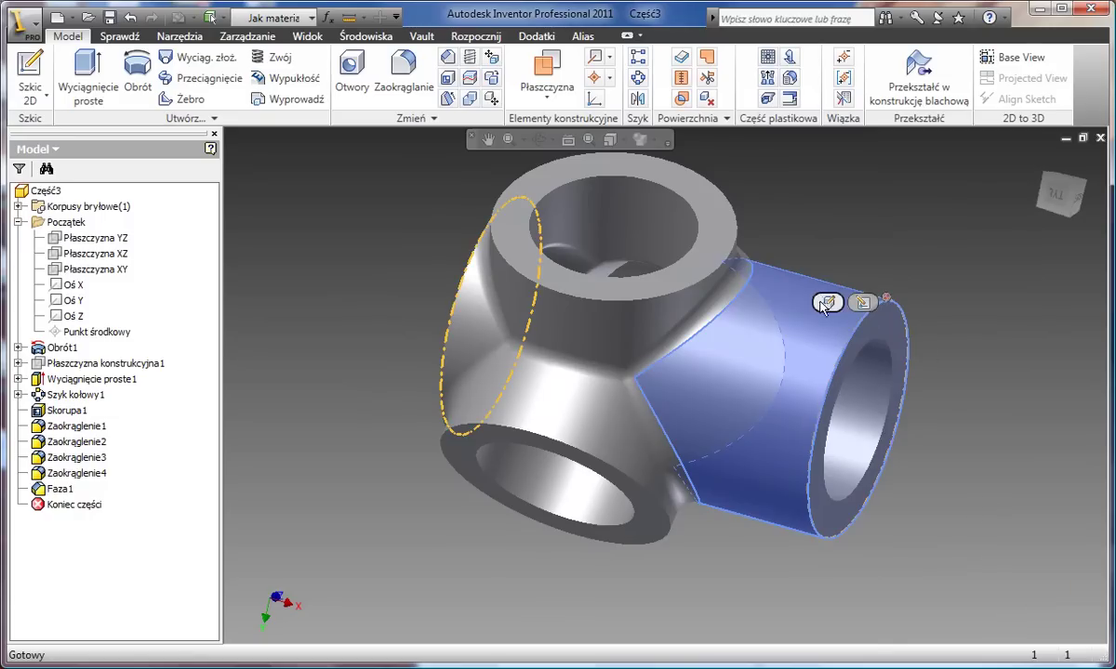
left_click(827, 303)
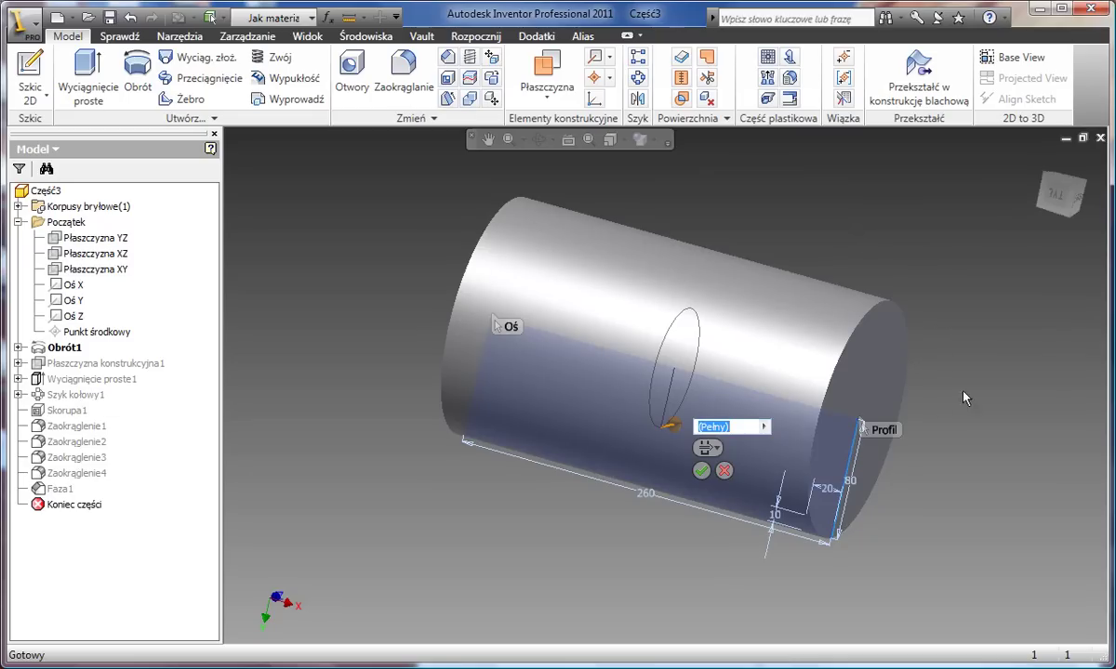
left_click(879, 431)
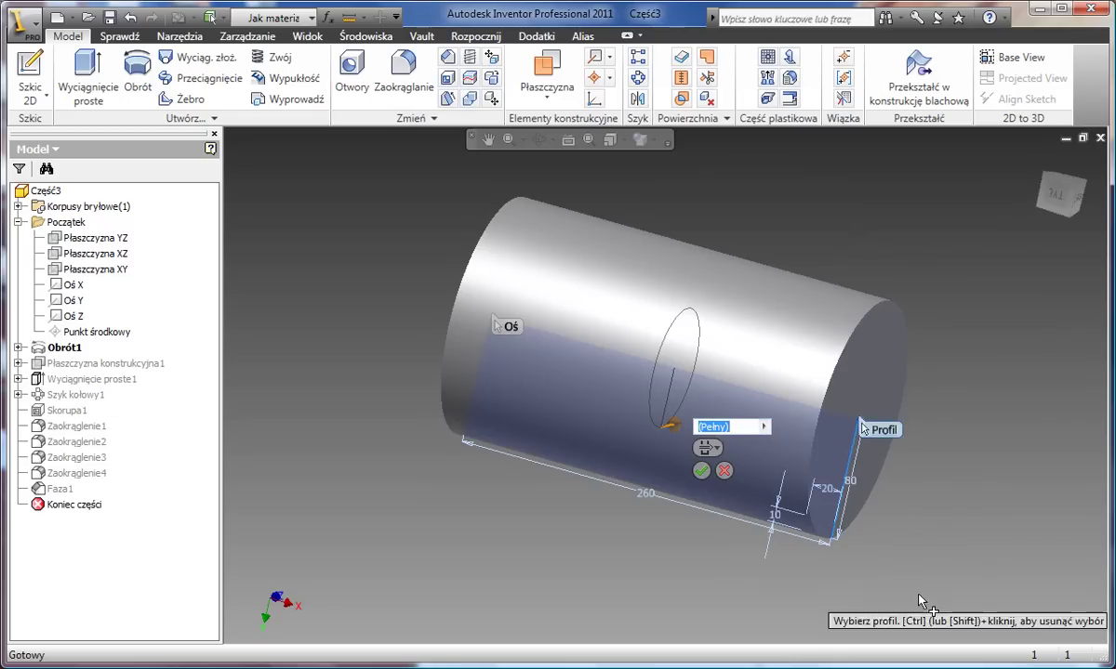
left_click(823, 531)
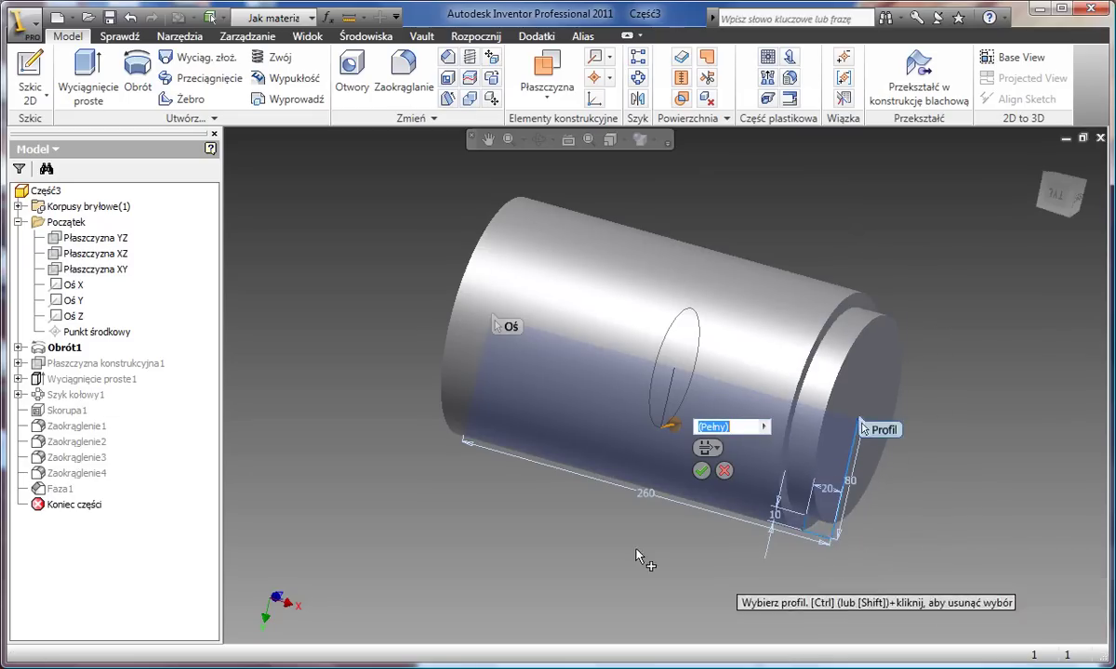
left_click(702, 472)
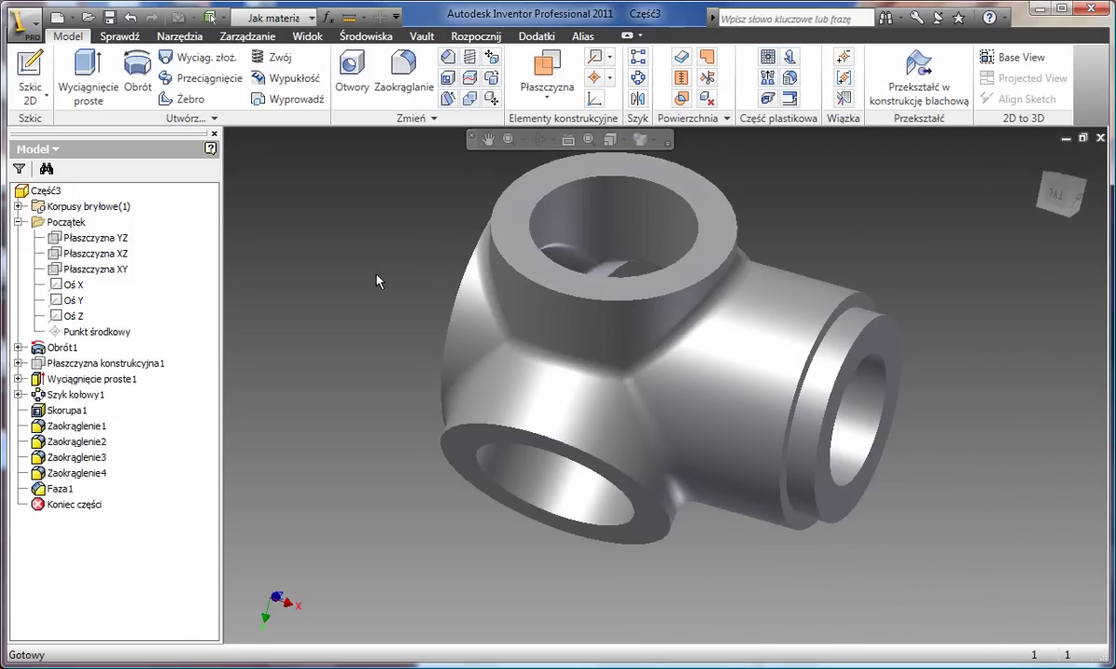
- Start a new sketch on the flat ring-shaped face at the main cylinder's stepped-down end
key("F5")
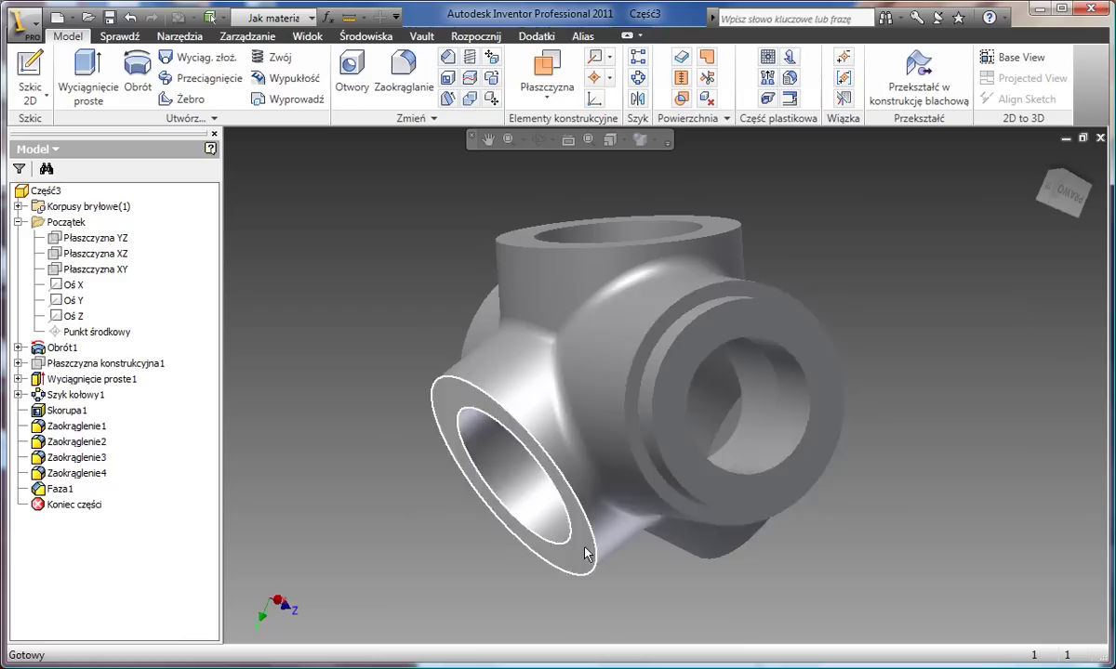
left_click(809, 356)
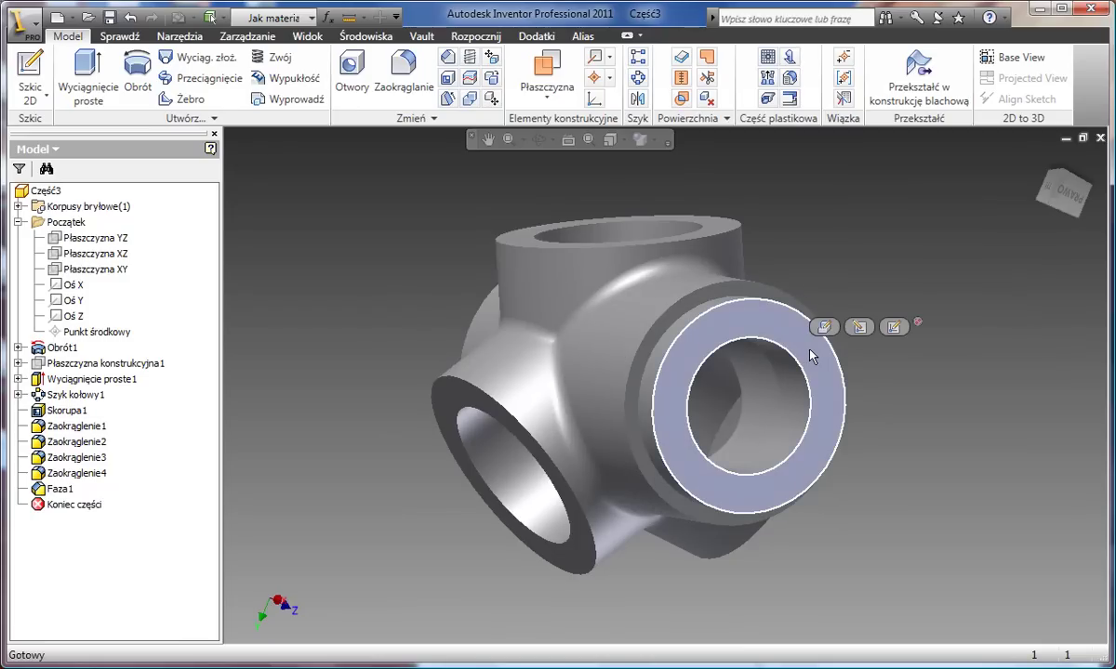
left_click(893, 327)
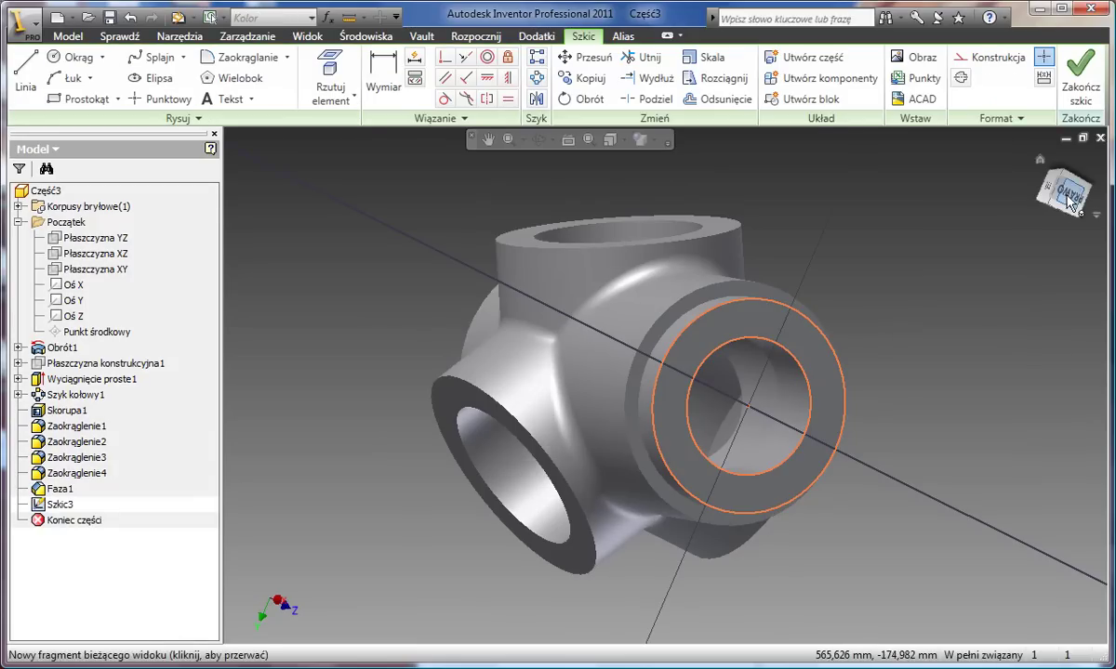
- Draw a horizontal 57.5 mm line from the opening's centre outward onto the ring face, and finish the sketch
left_click(20, 79)
scroll(502, 358, "up", 3)
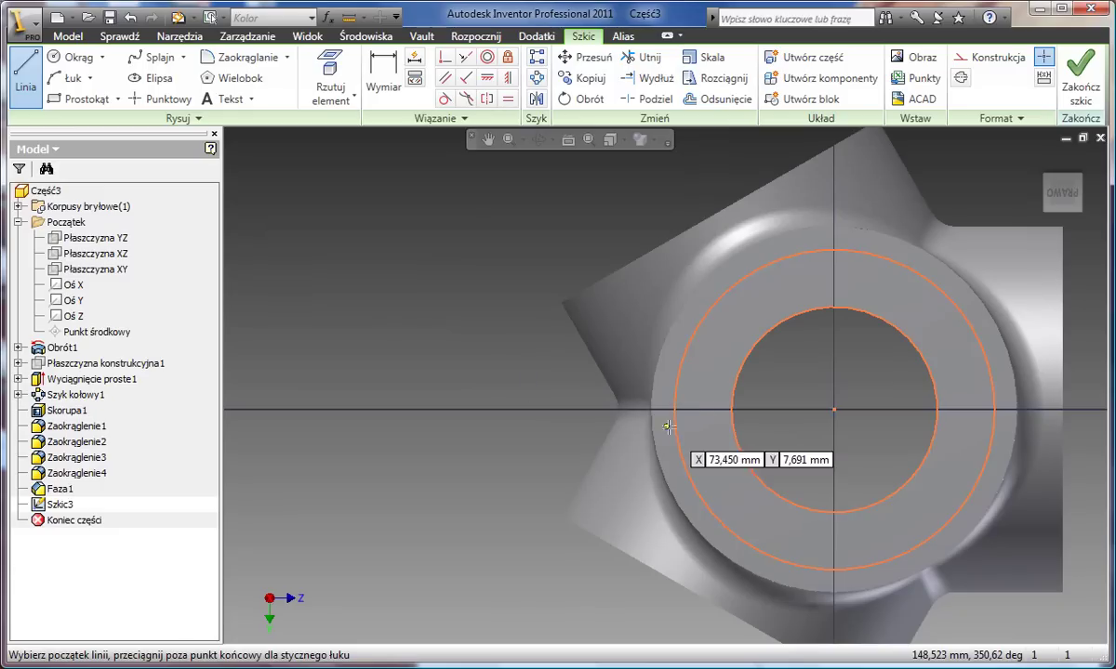
left_click(834, 409)
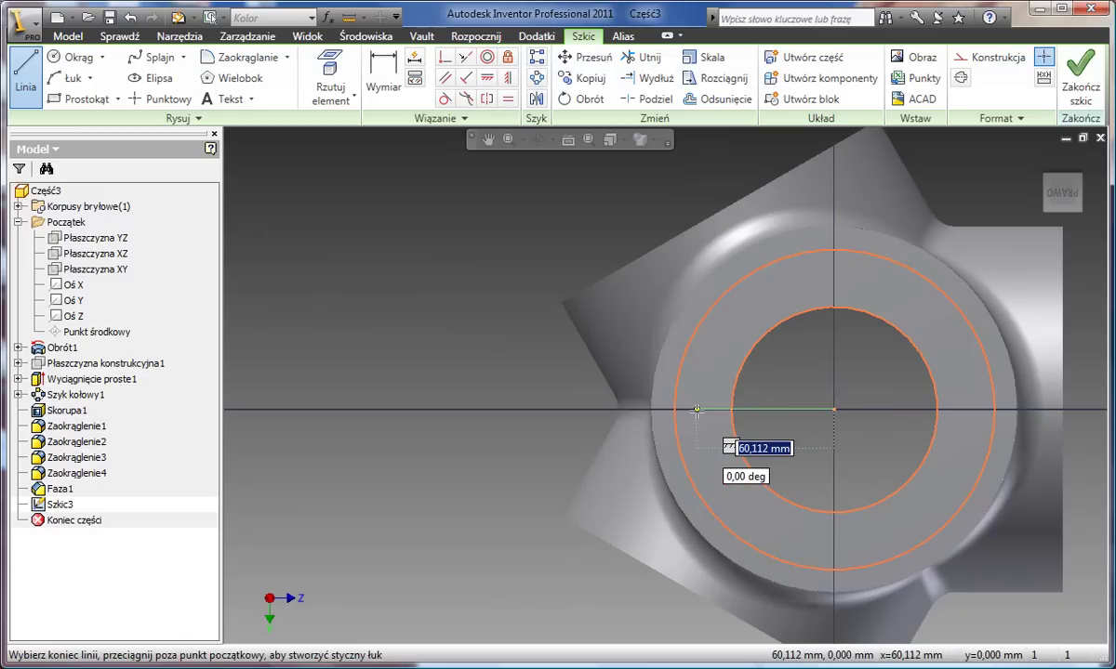
type("57,5")
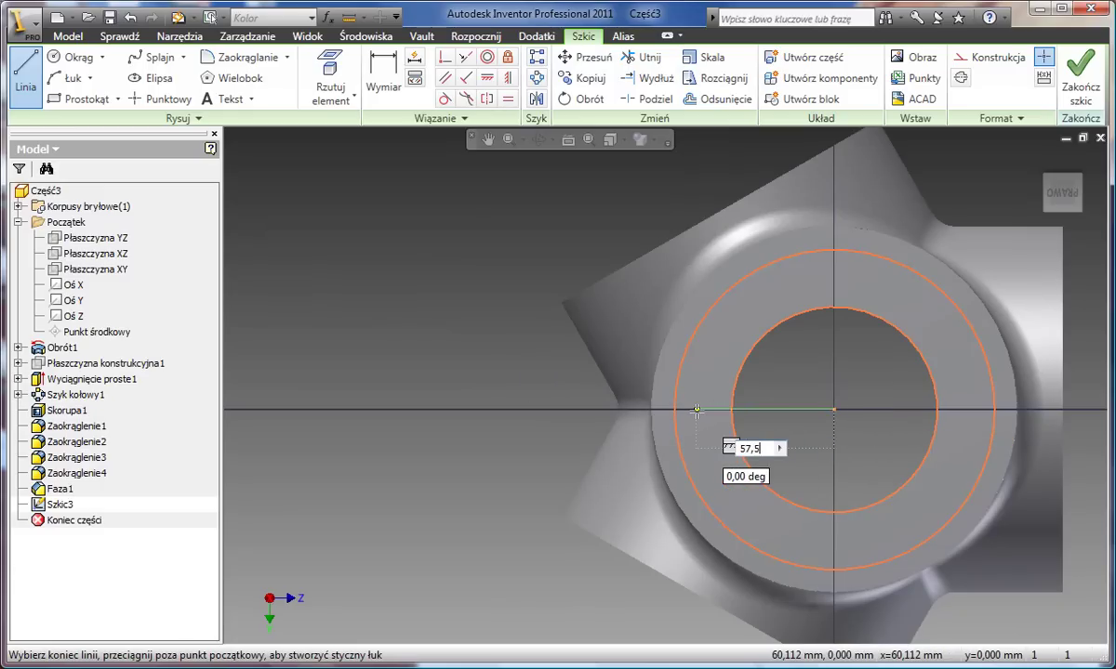
key("Tab")
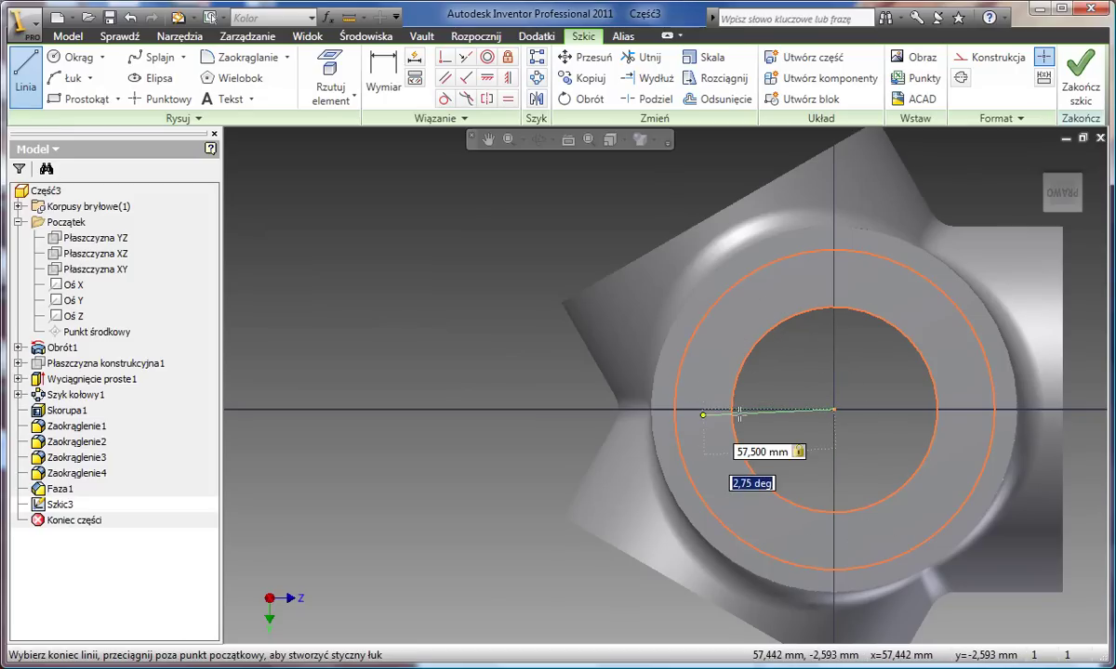
key("Return")
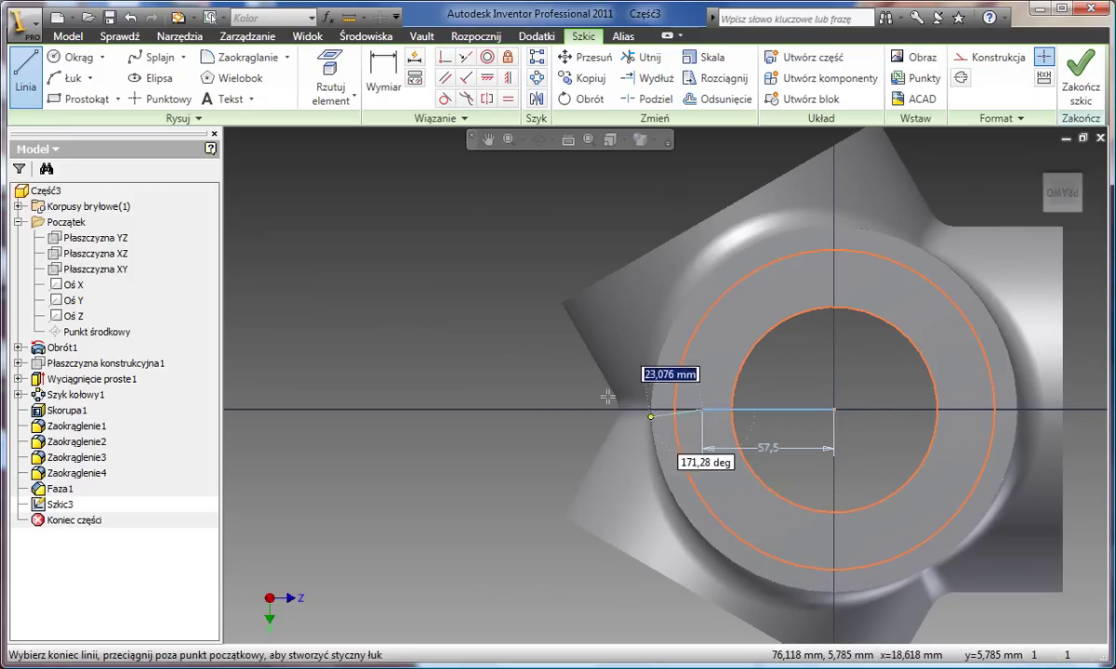
right_click(475, 330)
left_click(507, 337)
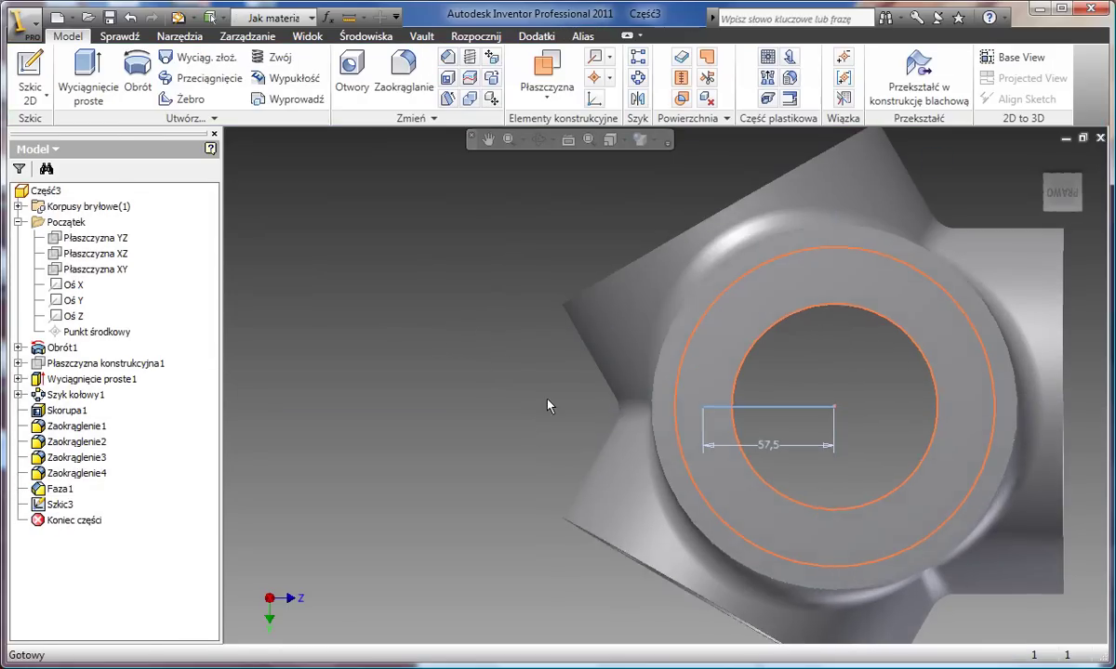
- Start a hole feature from the new sketch, centred on the line's outer endpoint, and make it a tapped hole
key("F6")
left_click(728, 381)
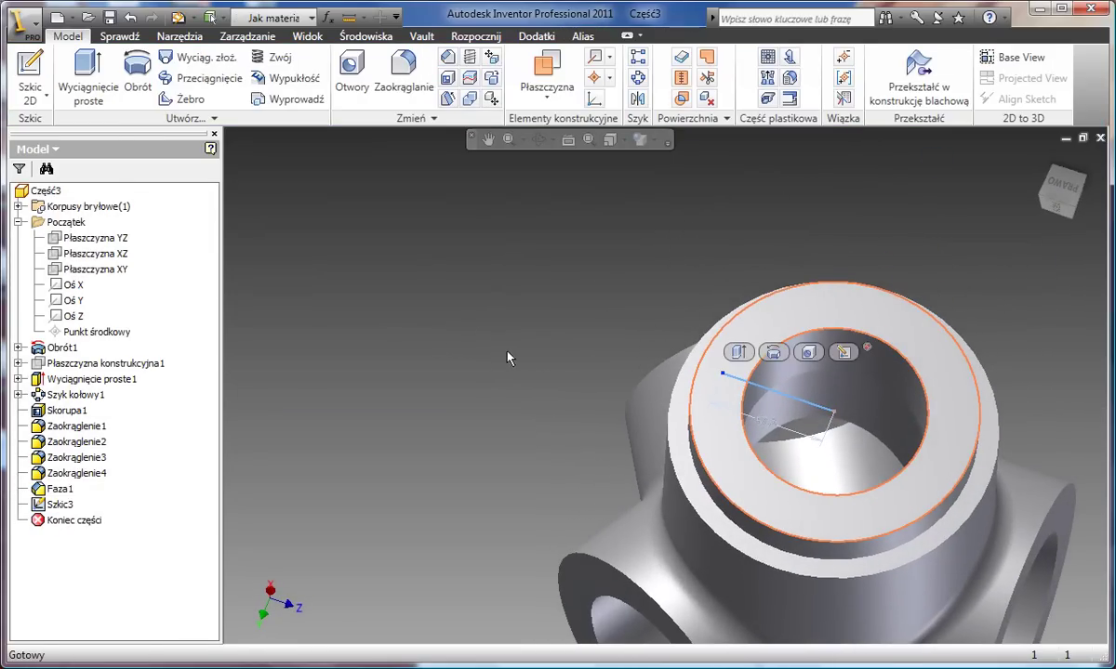
left_click(809, 365)
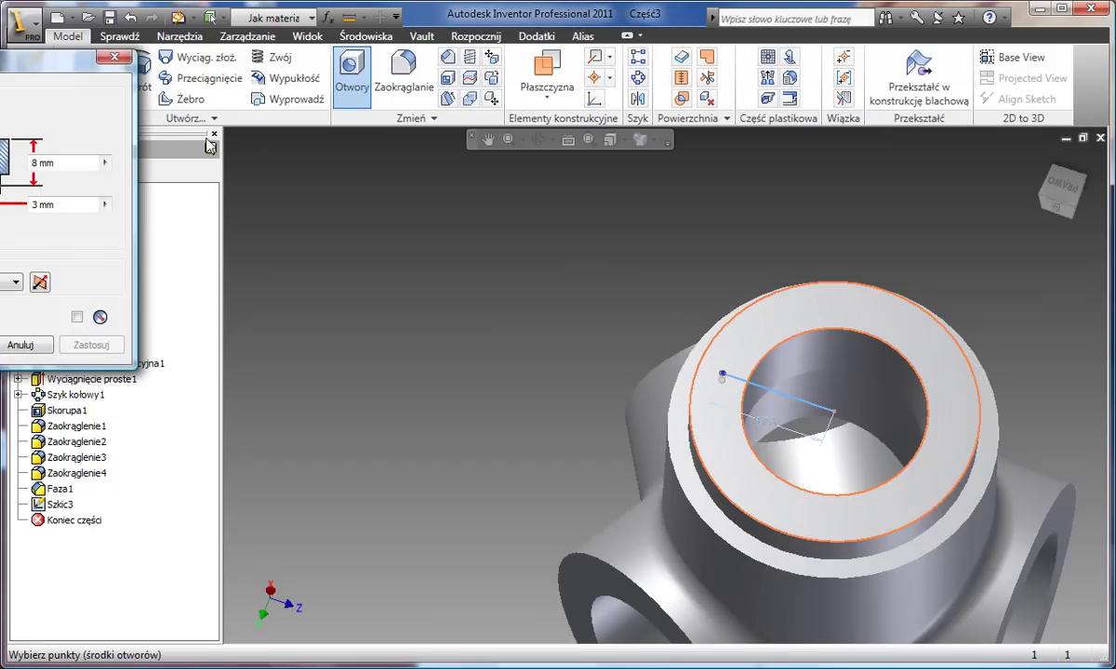
left_click_drag(70, 67, 402, 87)
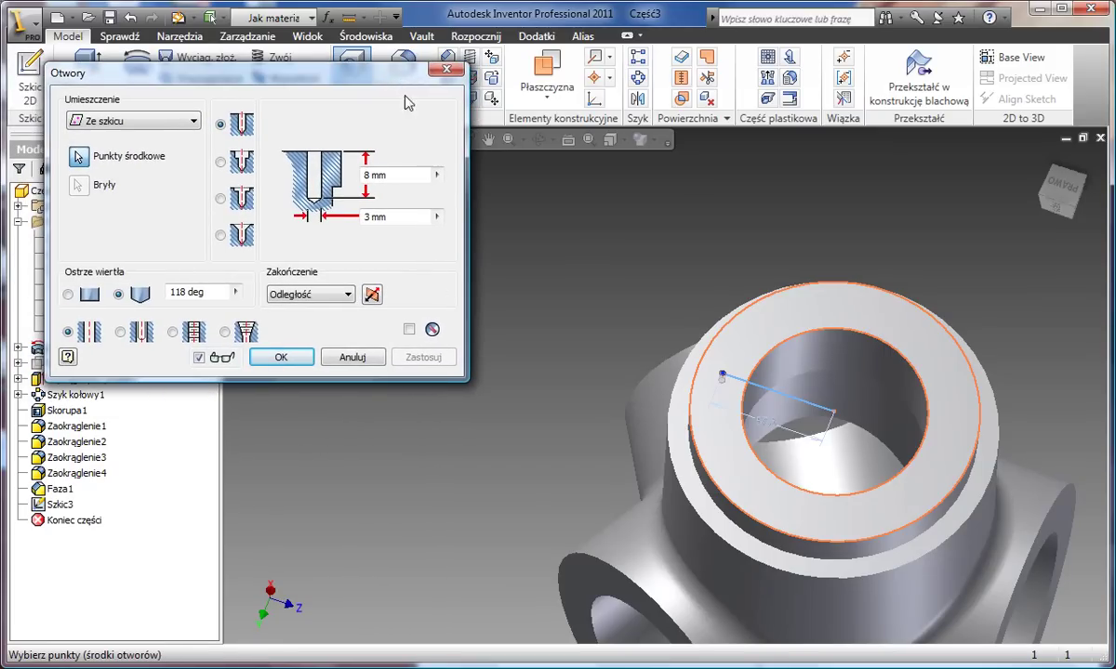
left_click(175, 334)
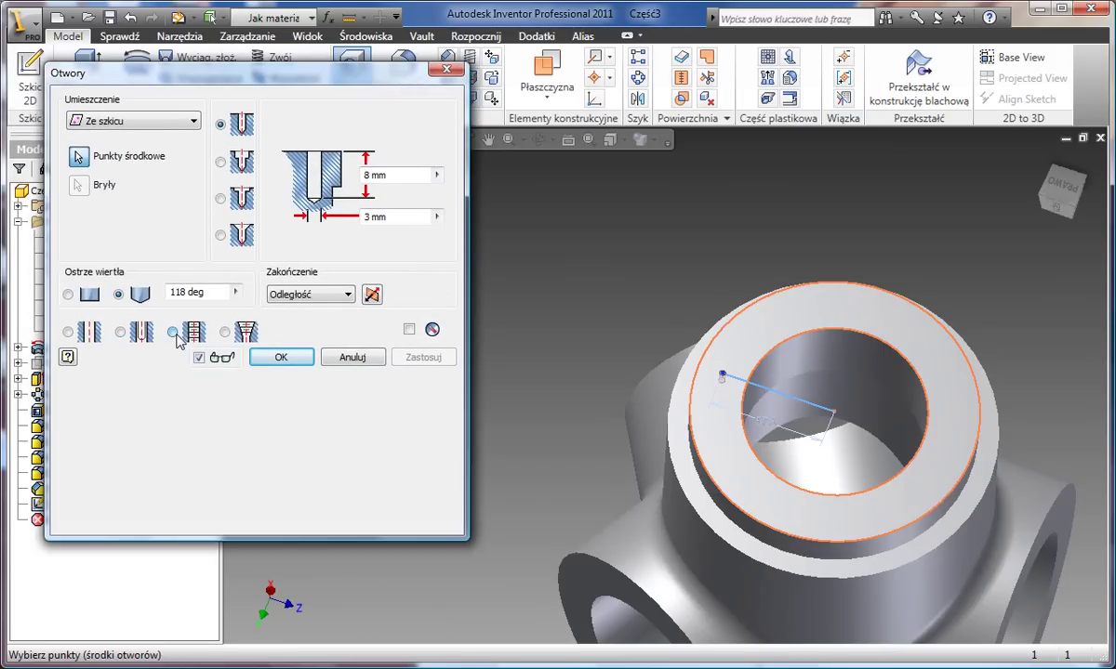
left_click(174, 333)
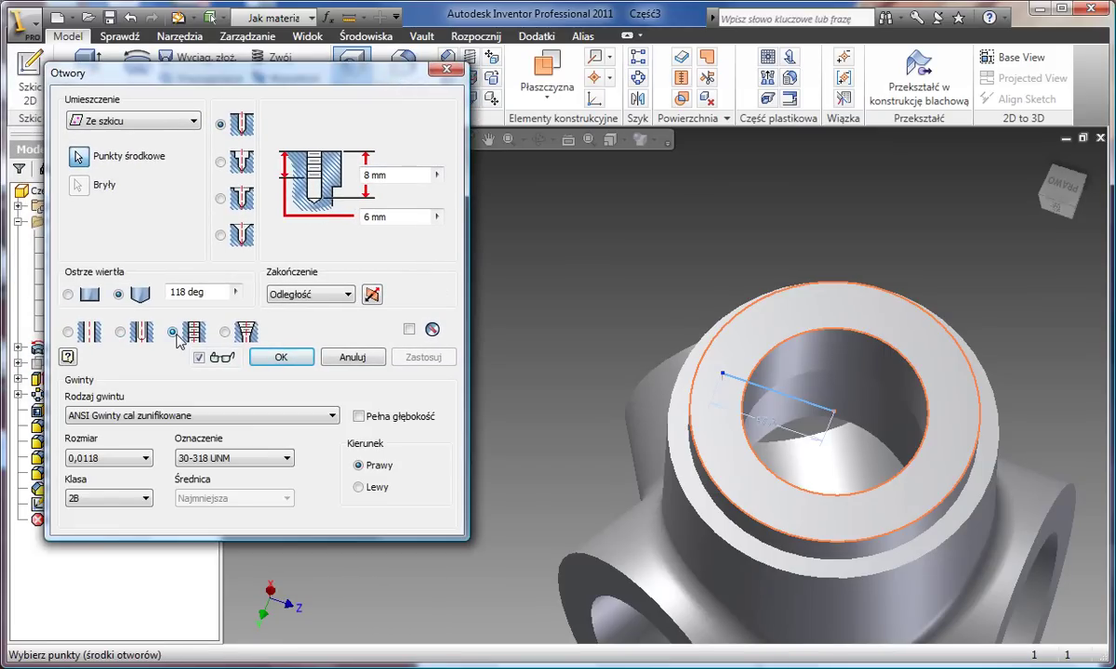
- Set the hole's thread type to ISO metric profile (ISO Profil metryczny) and its size to 12
left_click(132, 415)
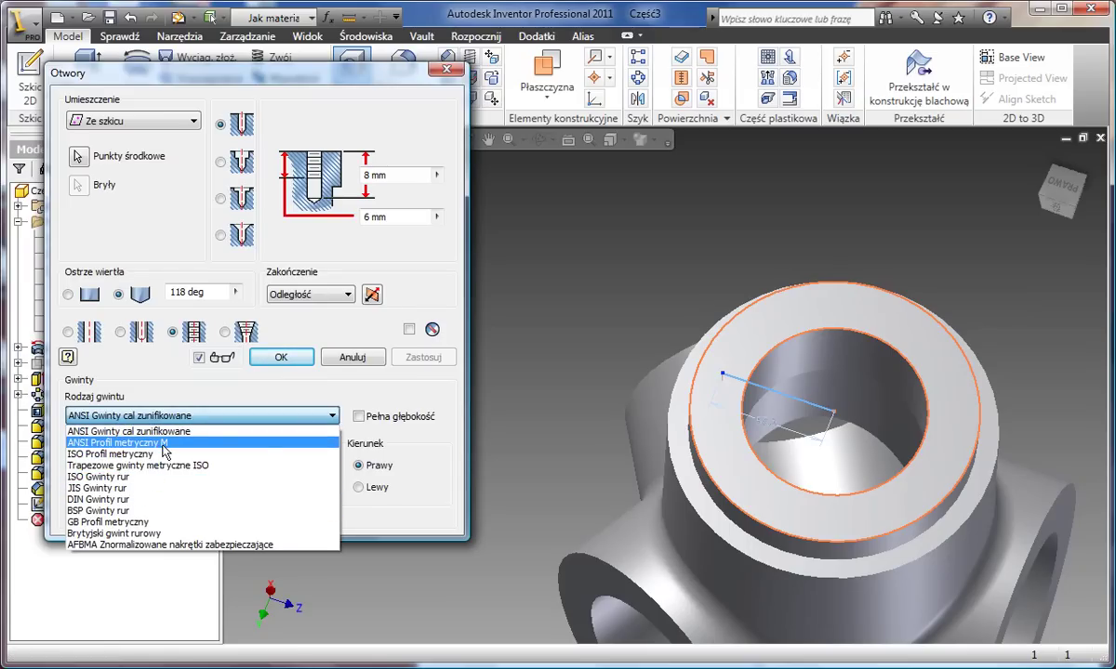
left_click(152, 455)
left_click(108, 458)
scroll(112, 567, "down", 7)
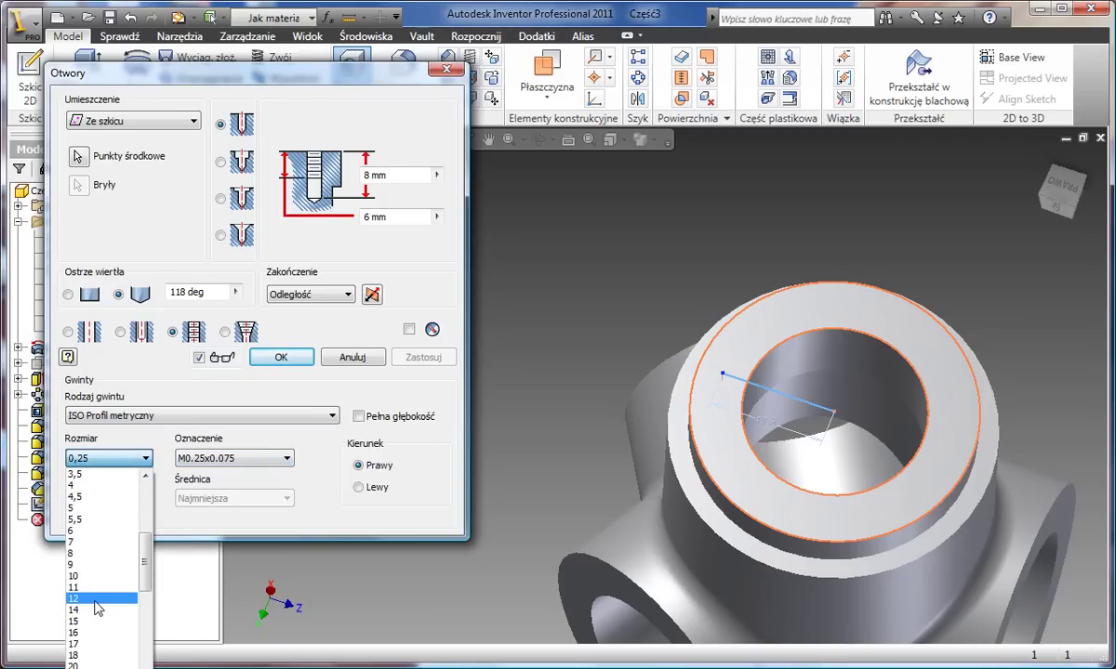
left_click(96, 602)
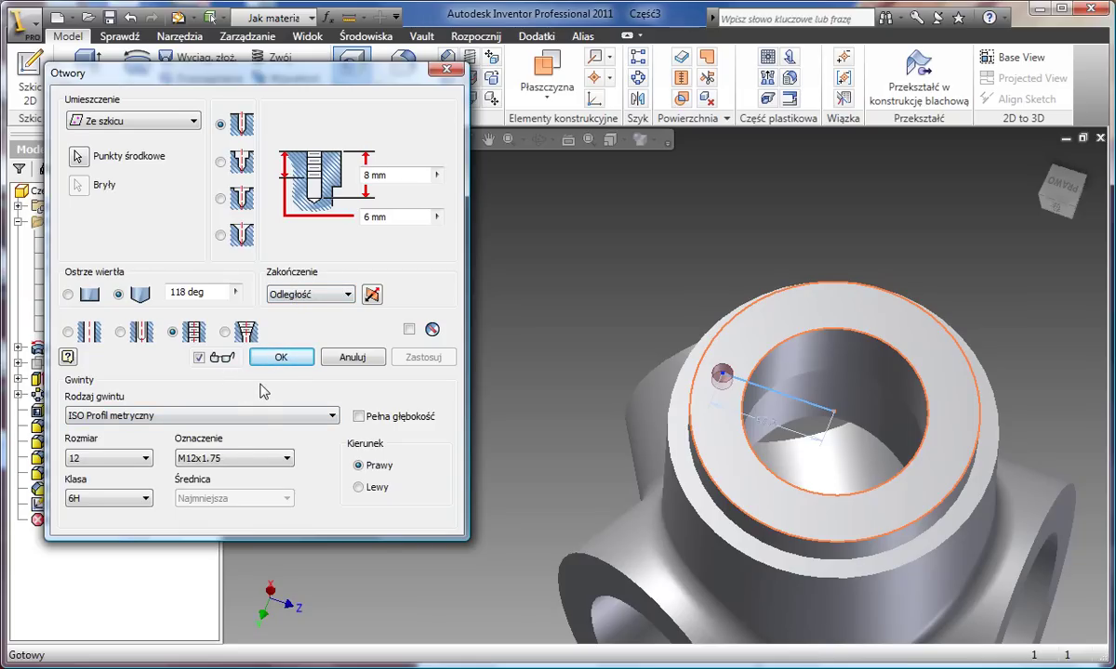
- Thread the hole over its full depth with distance (Odległość) termination, set the depth to 20 mm, and create it
left_click(325, 295)
left_click(316, 309)
left_click(370, 173)
left_click(358, 416)
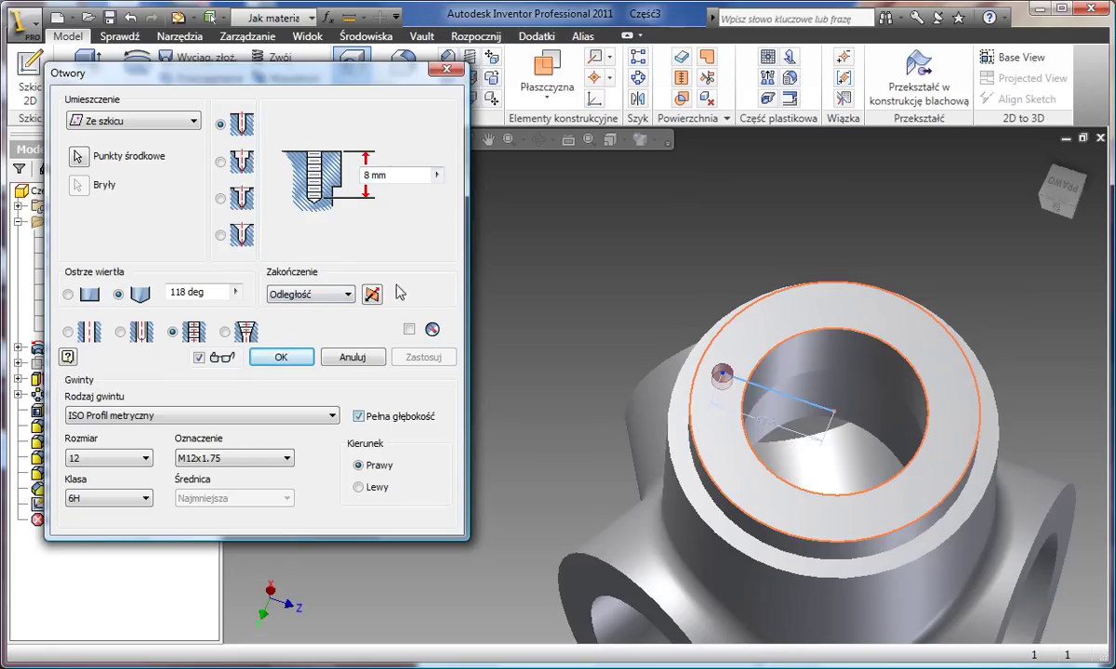
double_click(376, 175)
type("2")
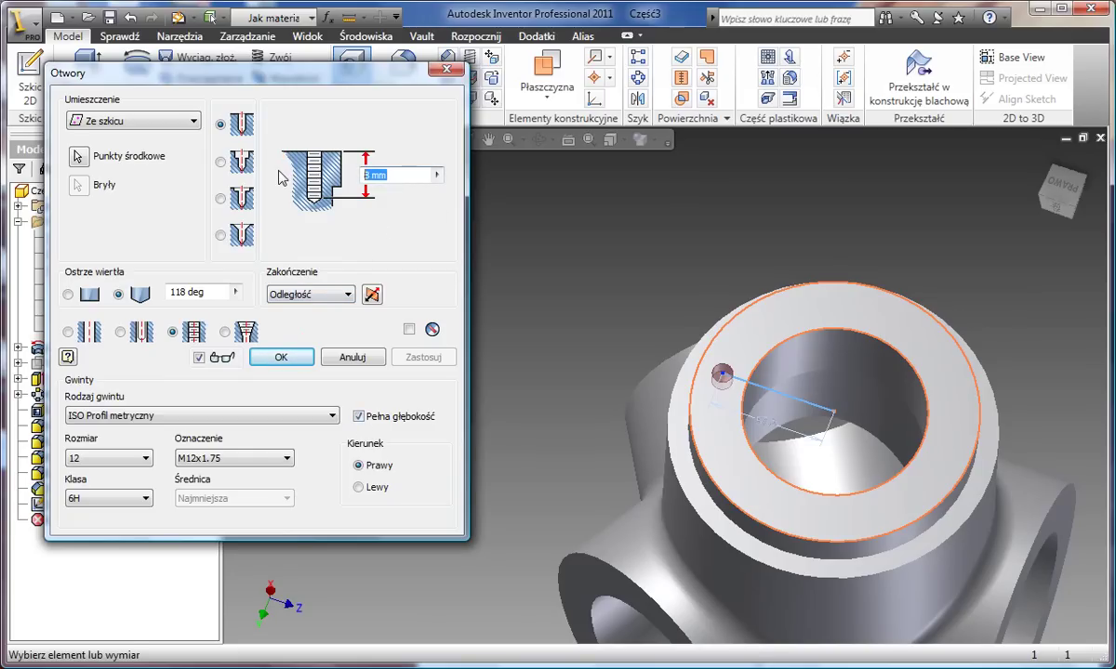
type("0")
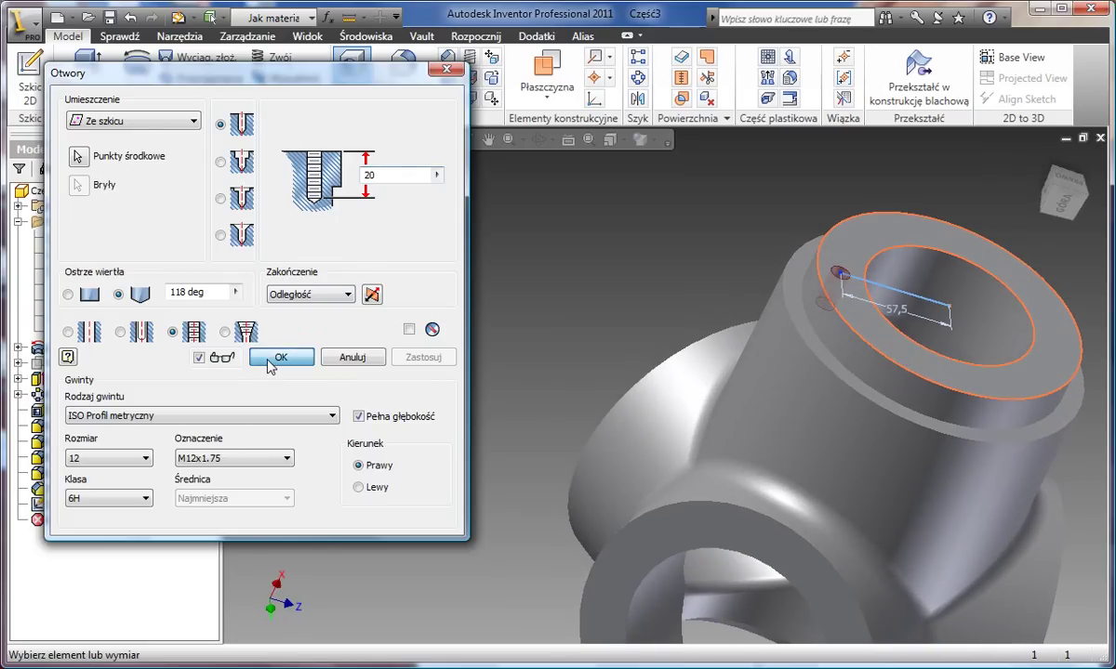
left_click(277, 357)
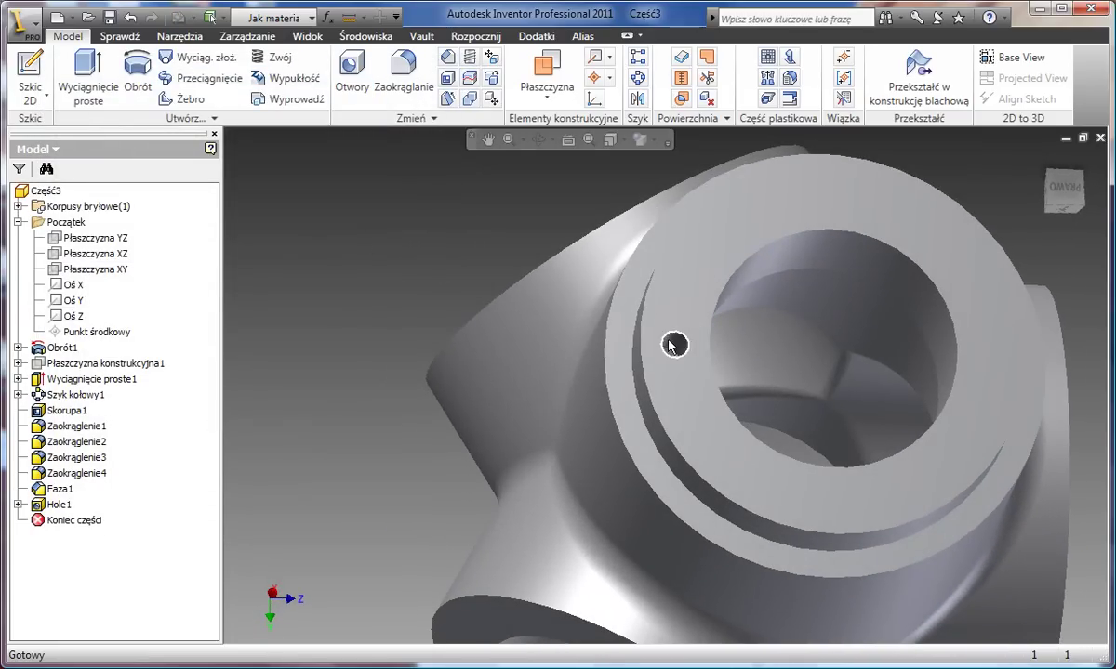
- Create a circular pattern of the tapped hole around the end opening's axis, with 6 occurrences over 360 degrees
left_click(662, 346)
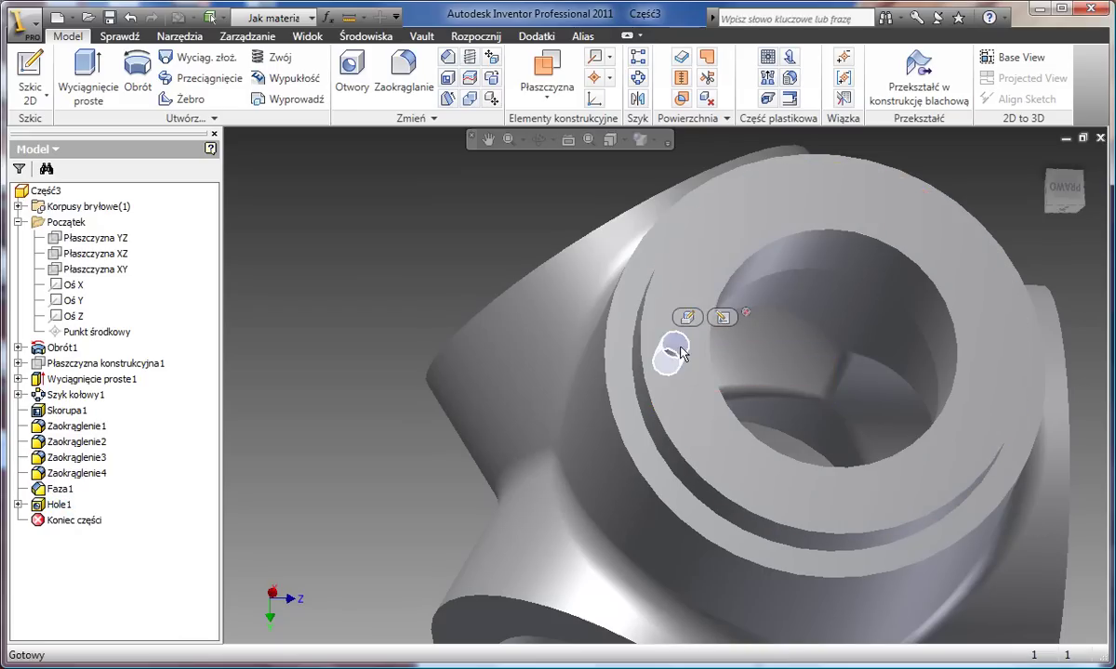
left_click(414, 247)
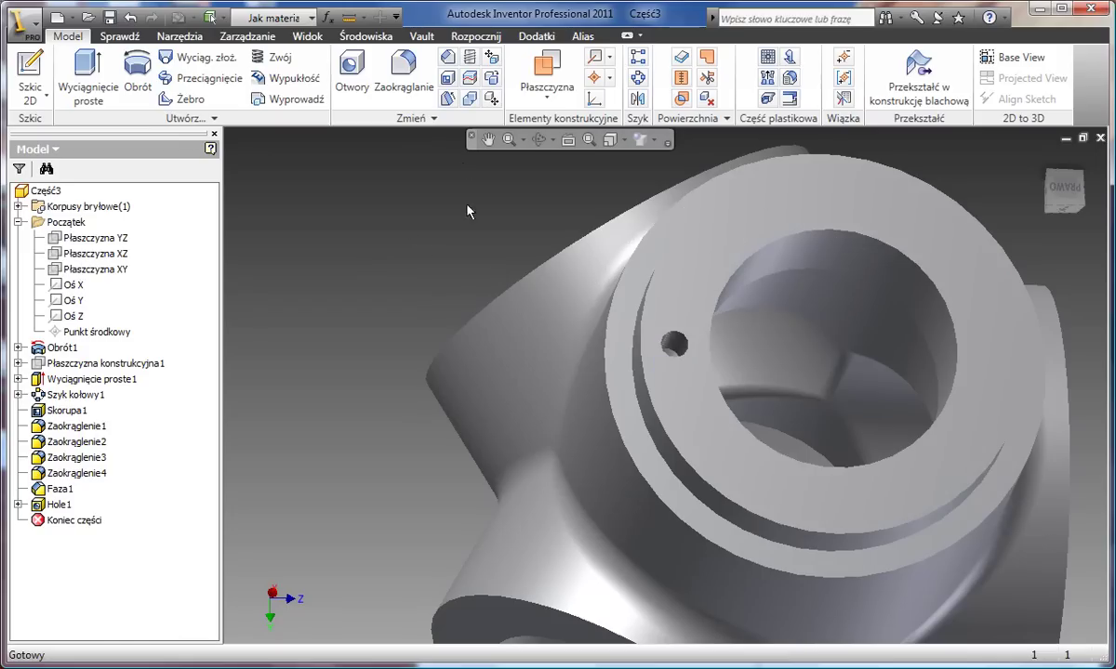
left_click(638, 78)
left_click(682, 357)
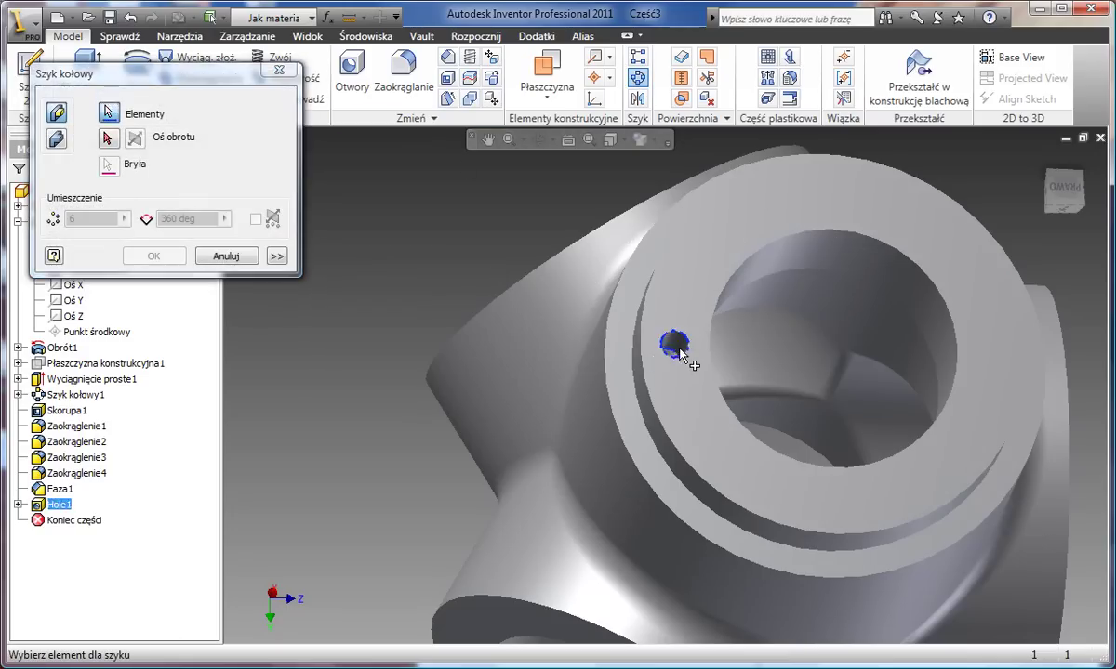
left_click(107, 137)
left_click(784, 279)
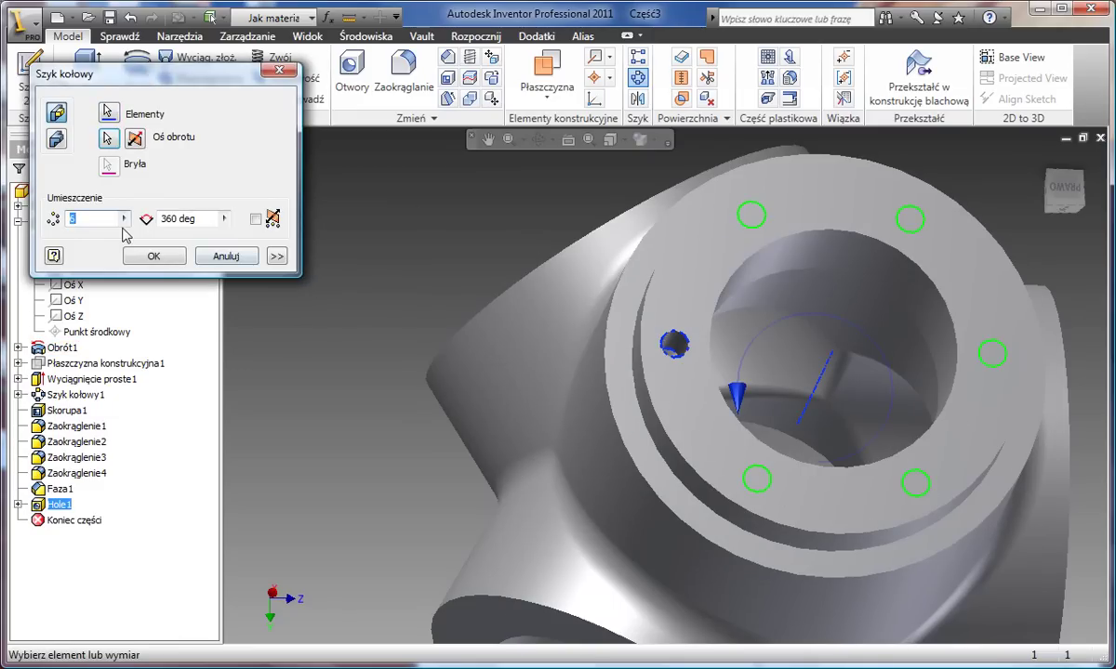
left_click(153, 256)
key("F6")
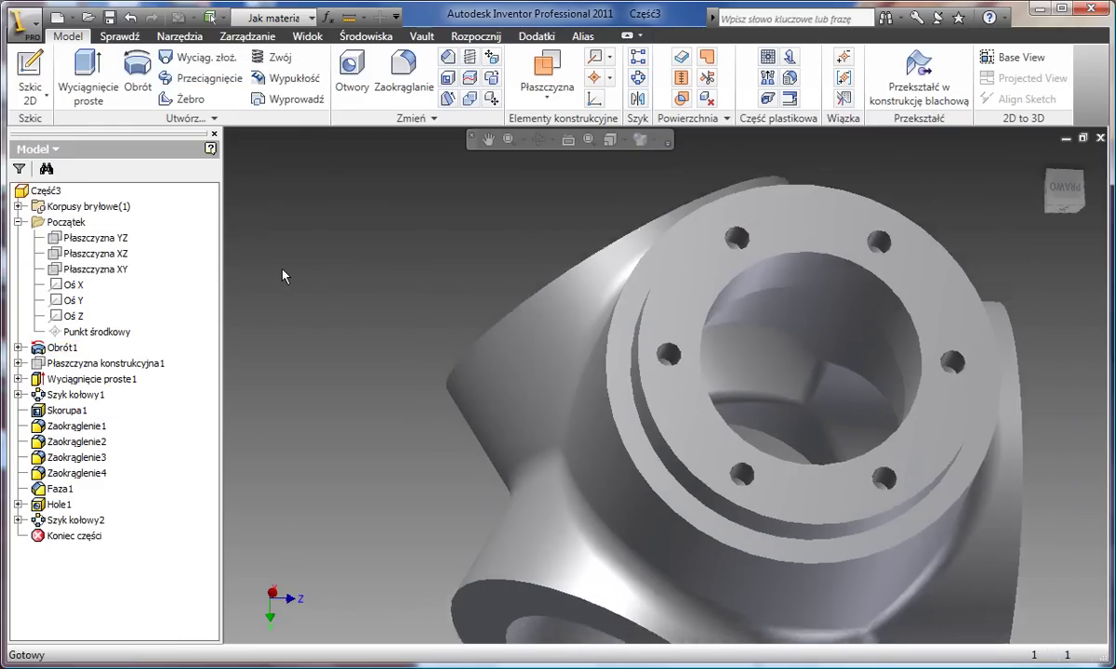